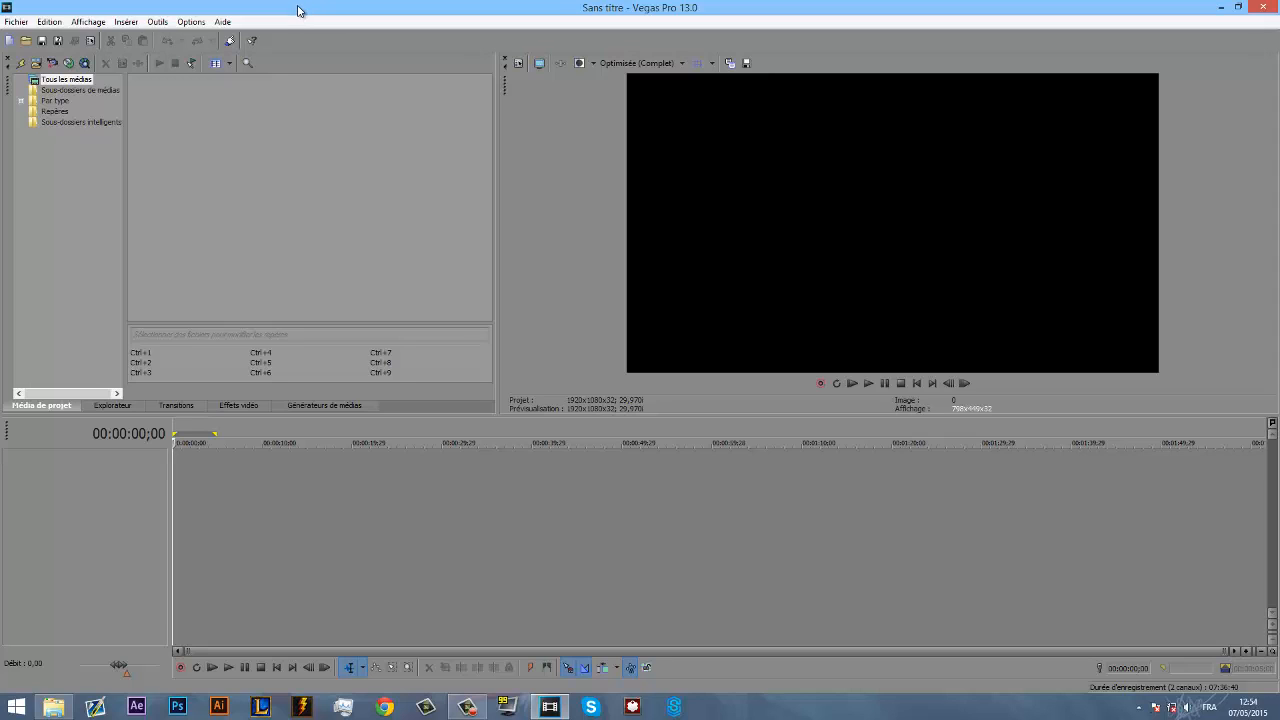
click(15, 23)
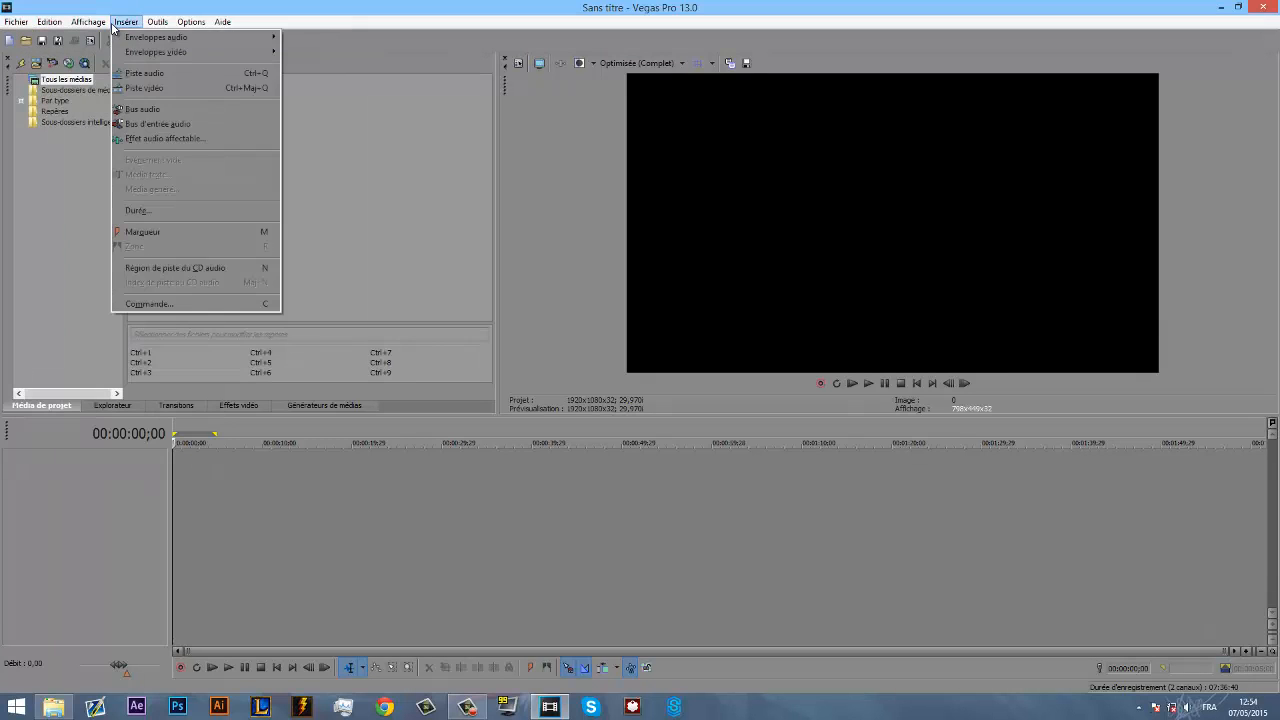
click(9, 48)
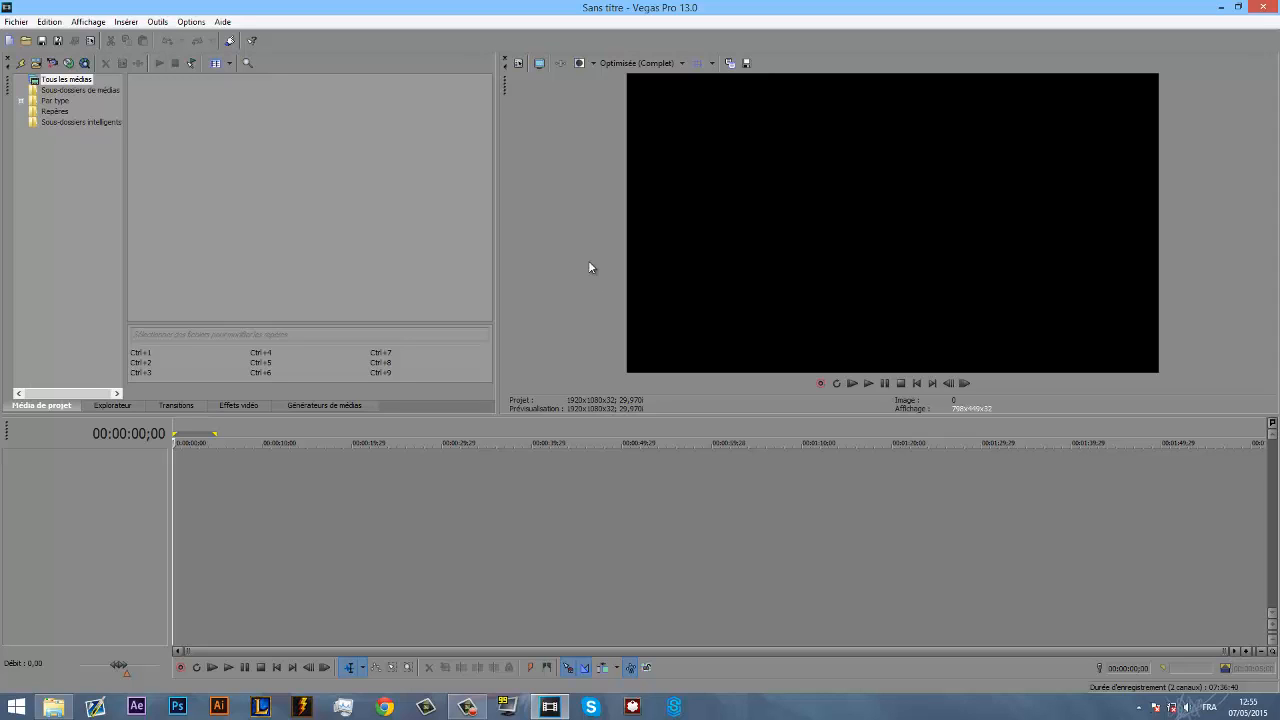
click(656, 66)
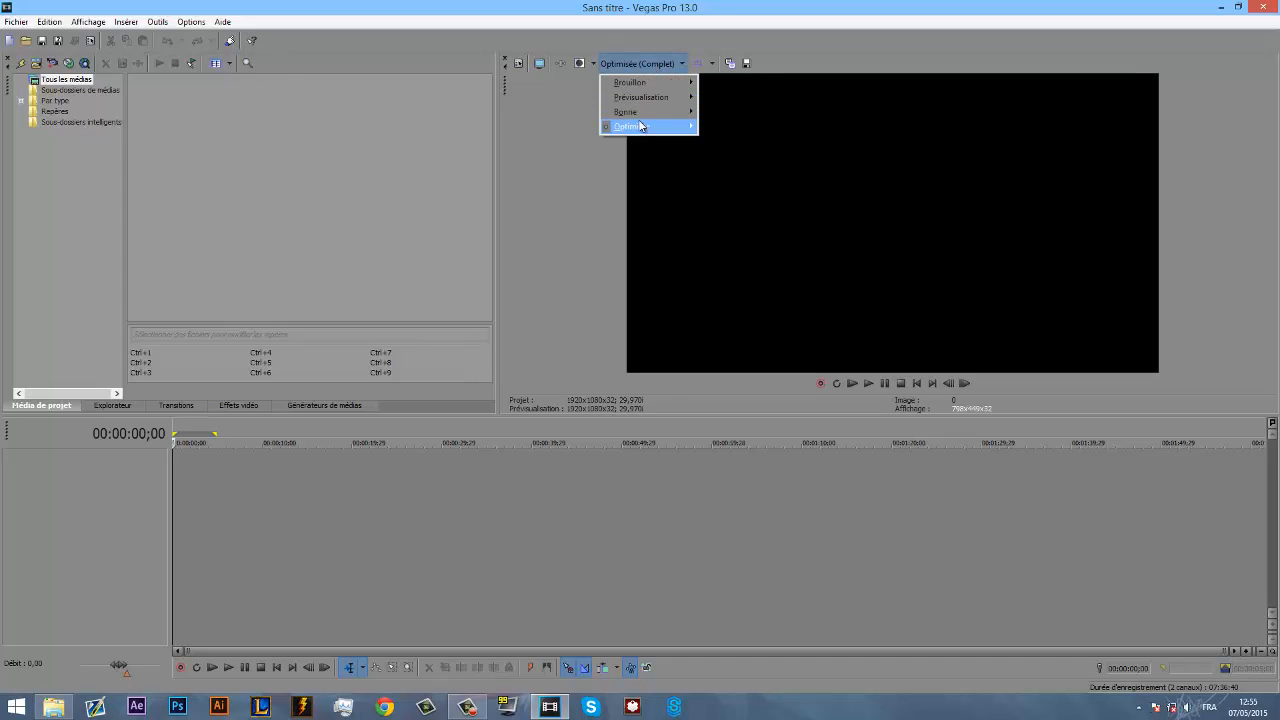
mouse_move(641, 126)
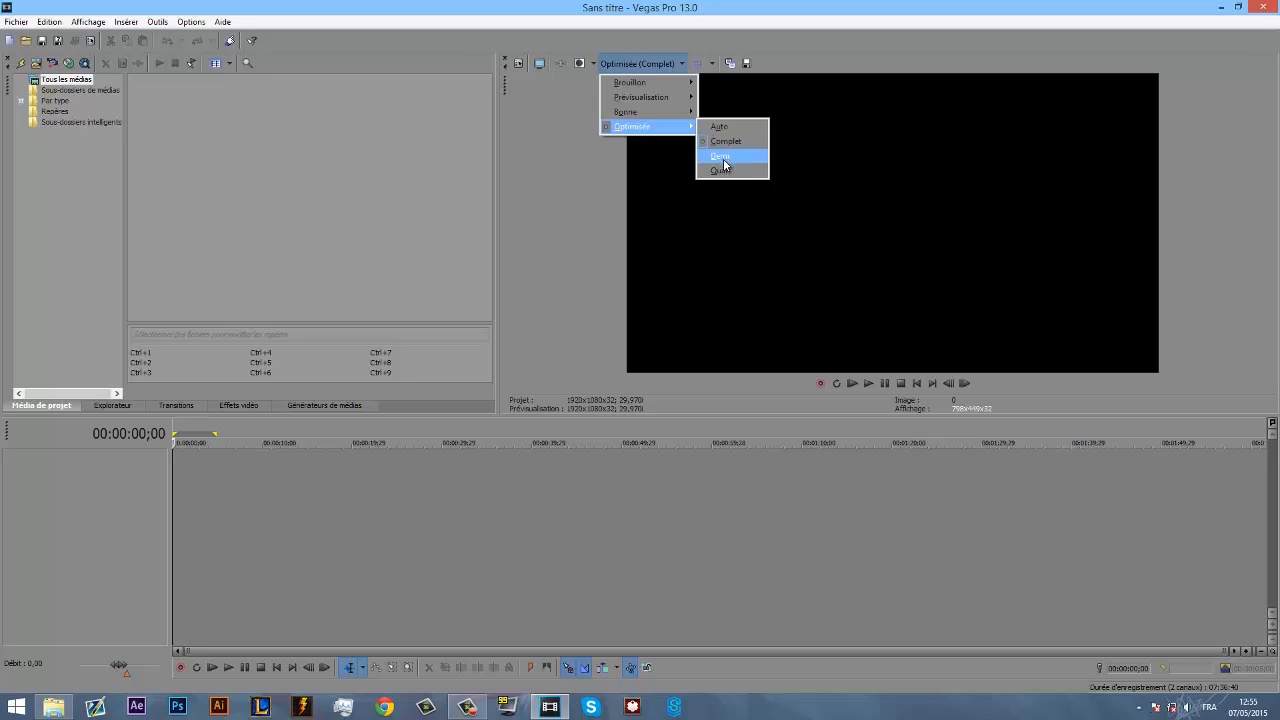
click(583, 197)
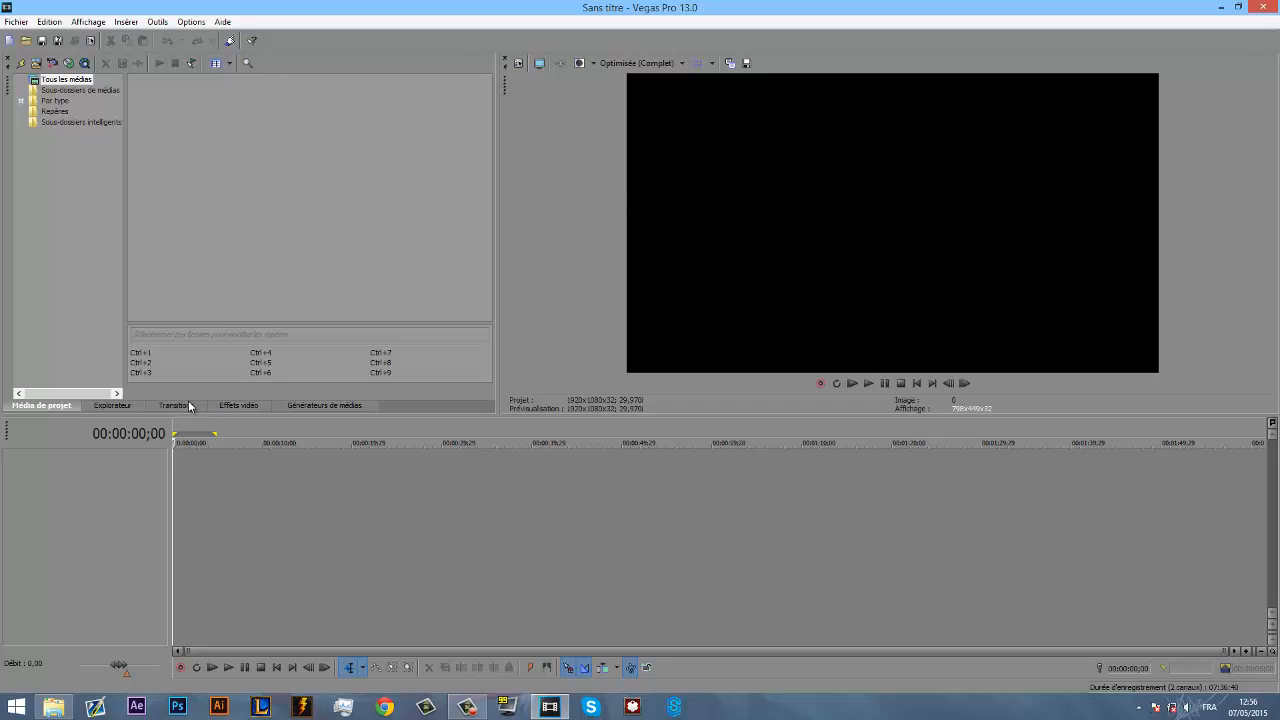
- Examine the media generators, video effects, transitions and file explorer, including the HitFilm Light Flares and Papier journal presets
click(325, 404)
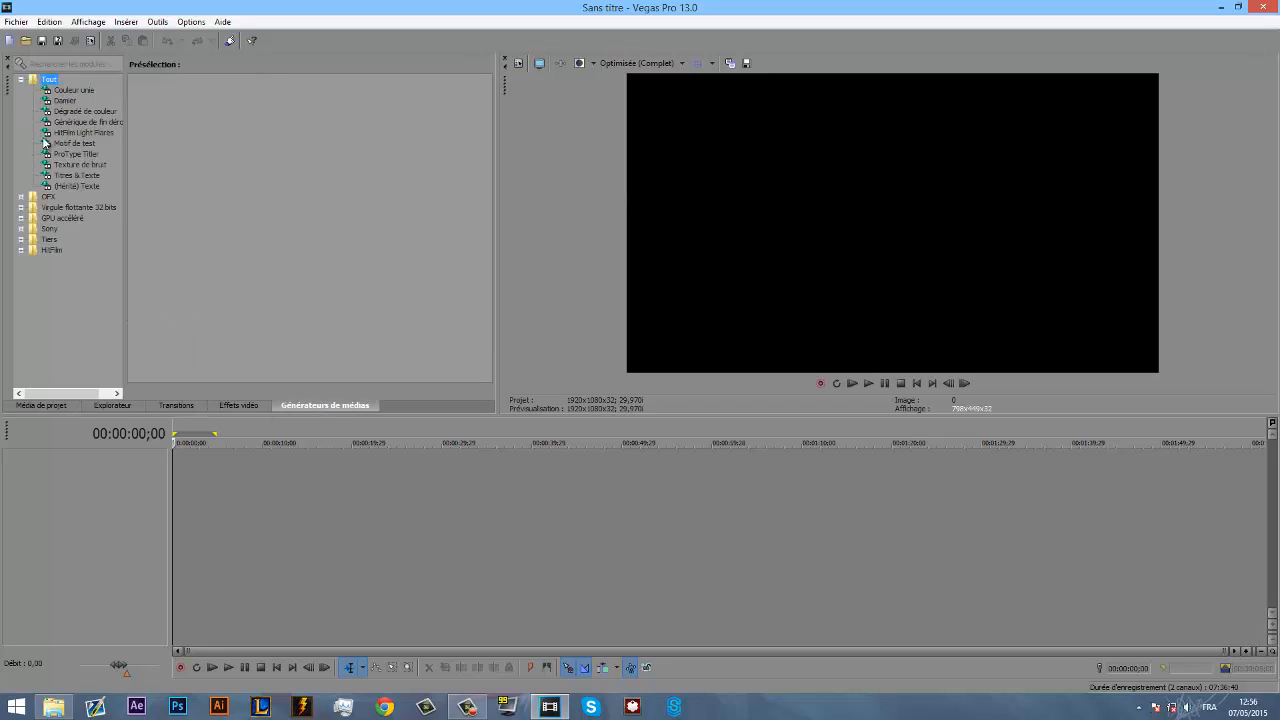
click(84, 132)
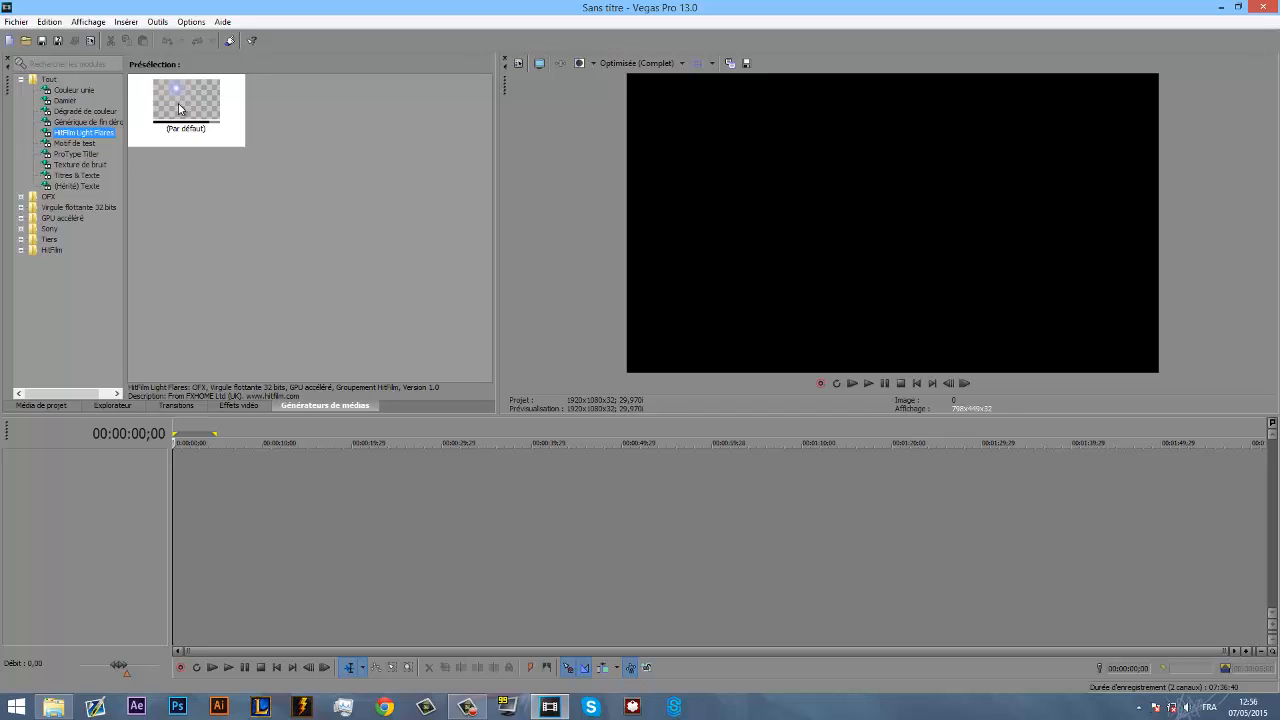
click(238, 405)
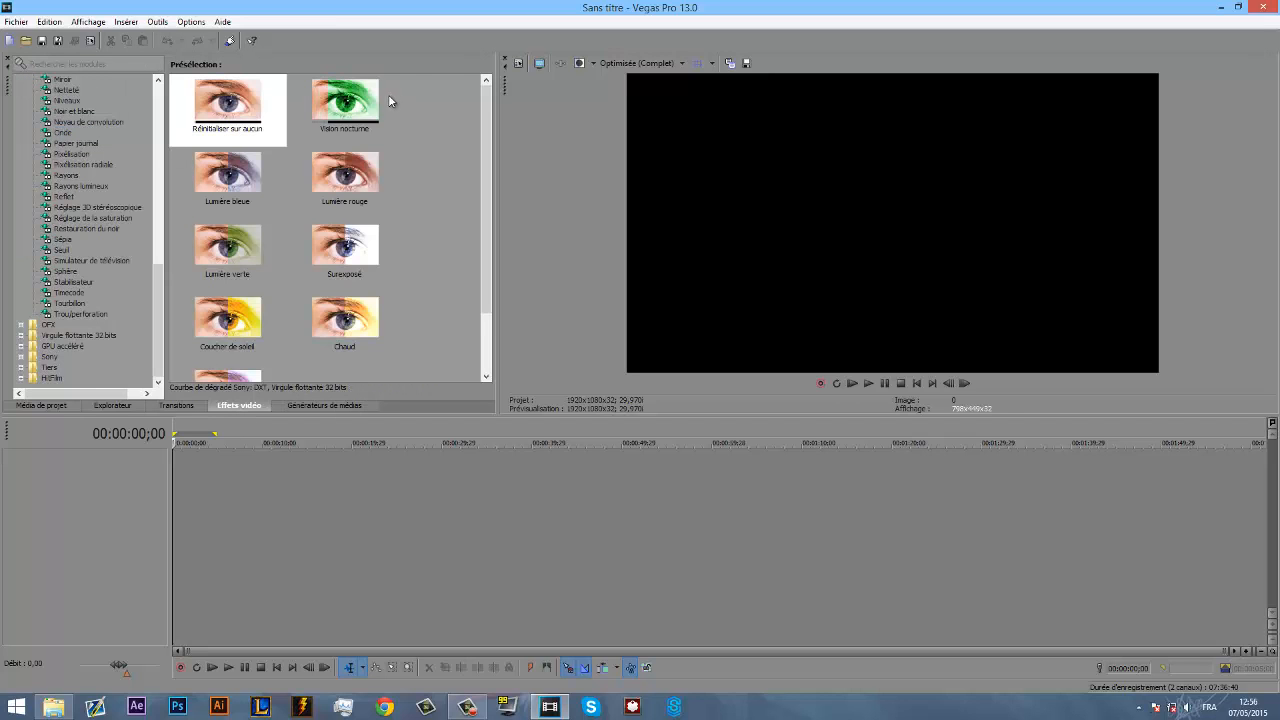
click(63, 206)
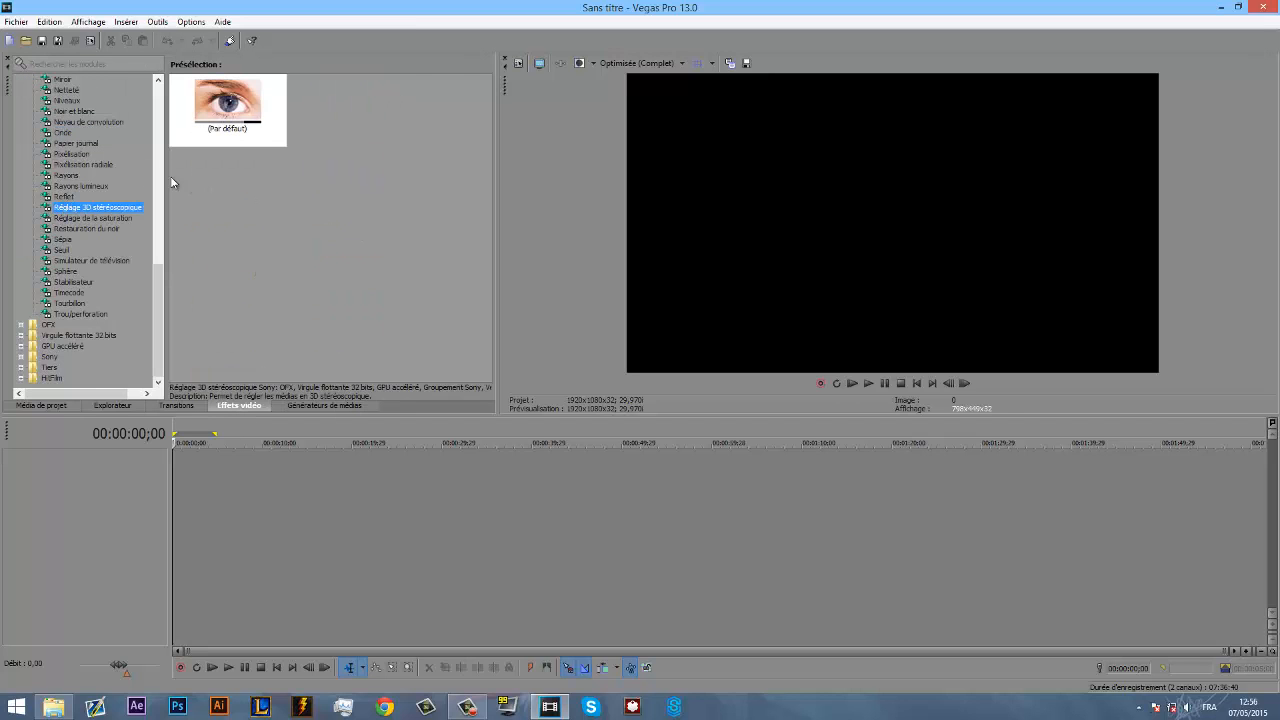
click(88, 143)
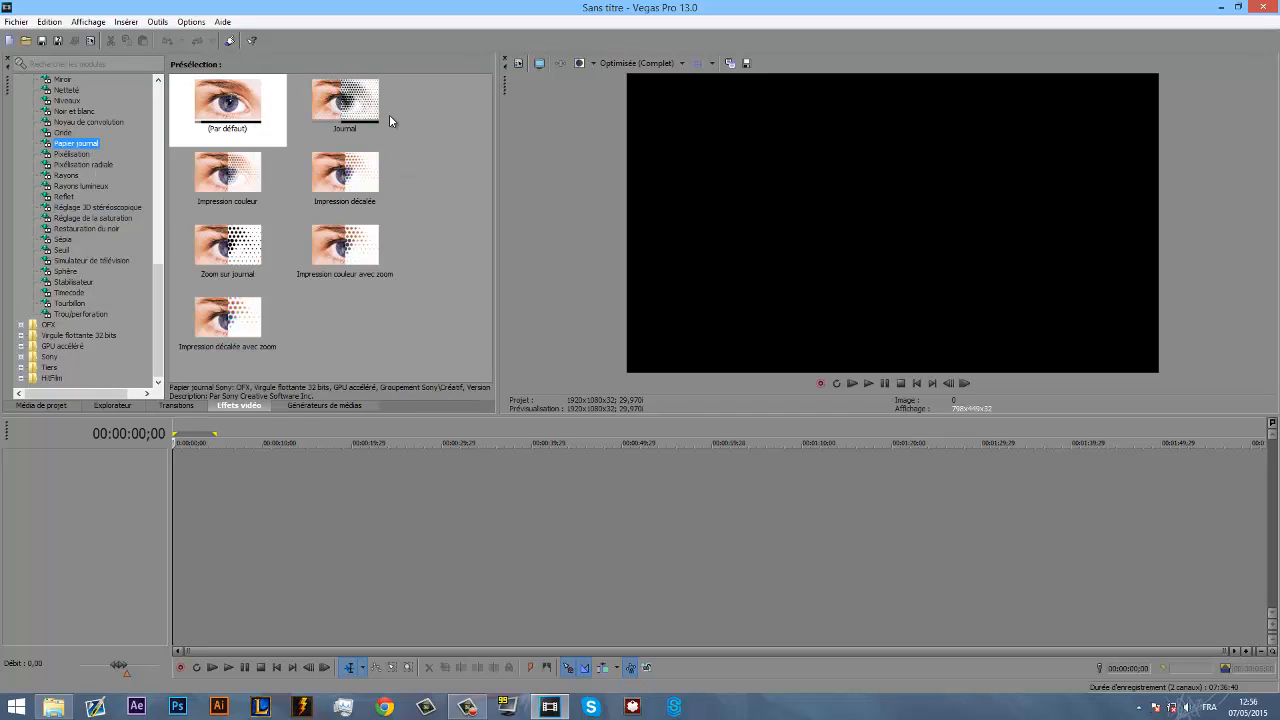
click(177, 405)
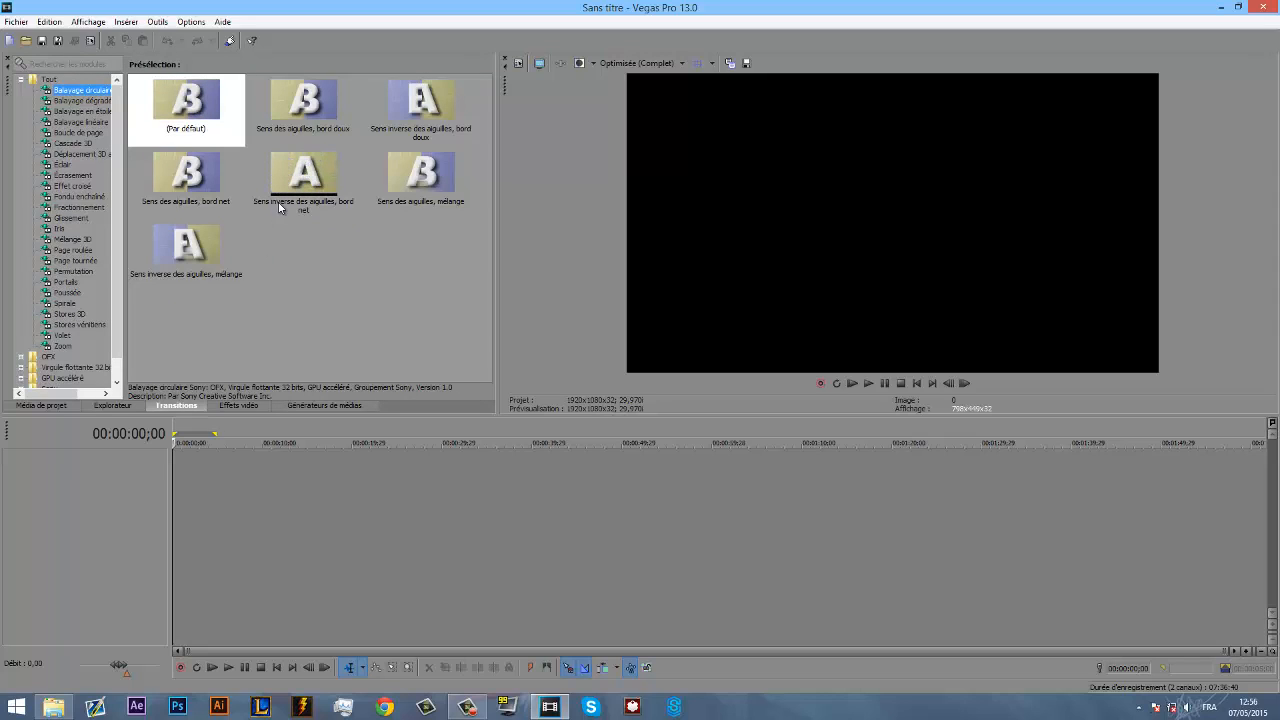
click(112, 405)
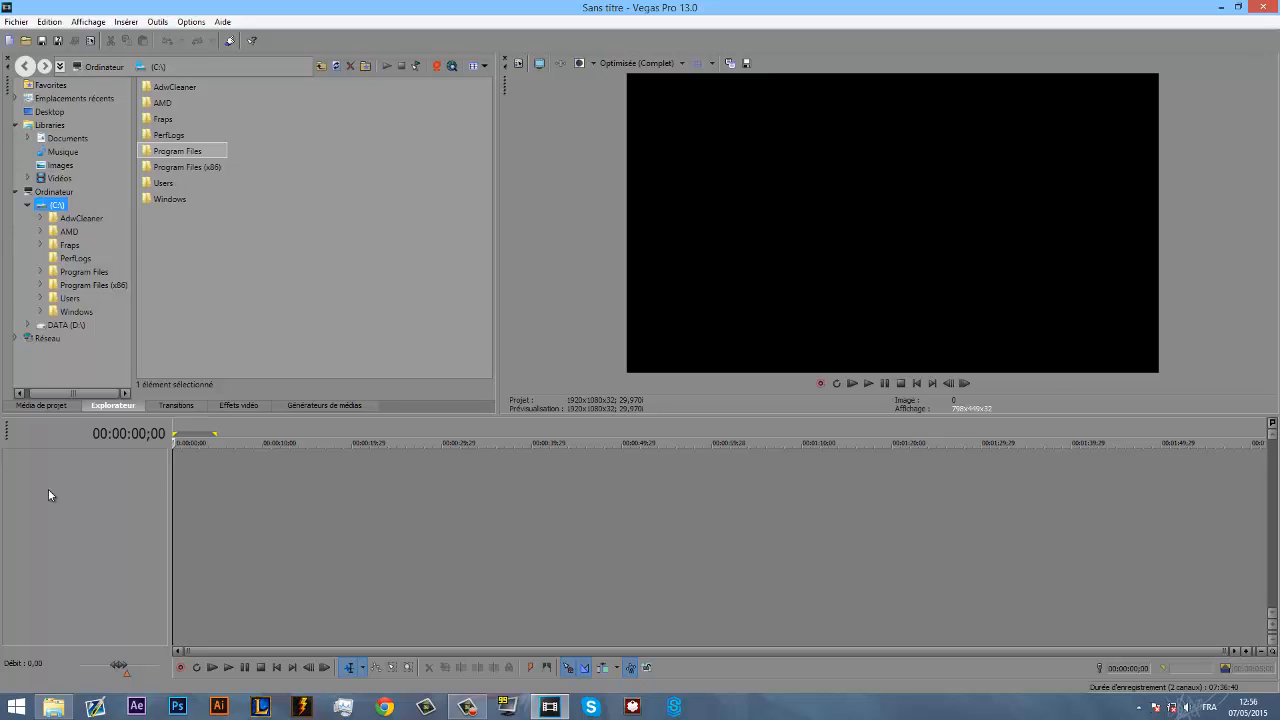
click(66, 407)
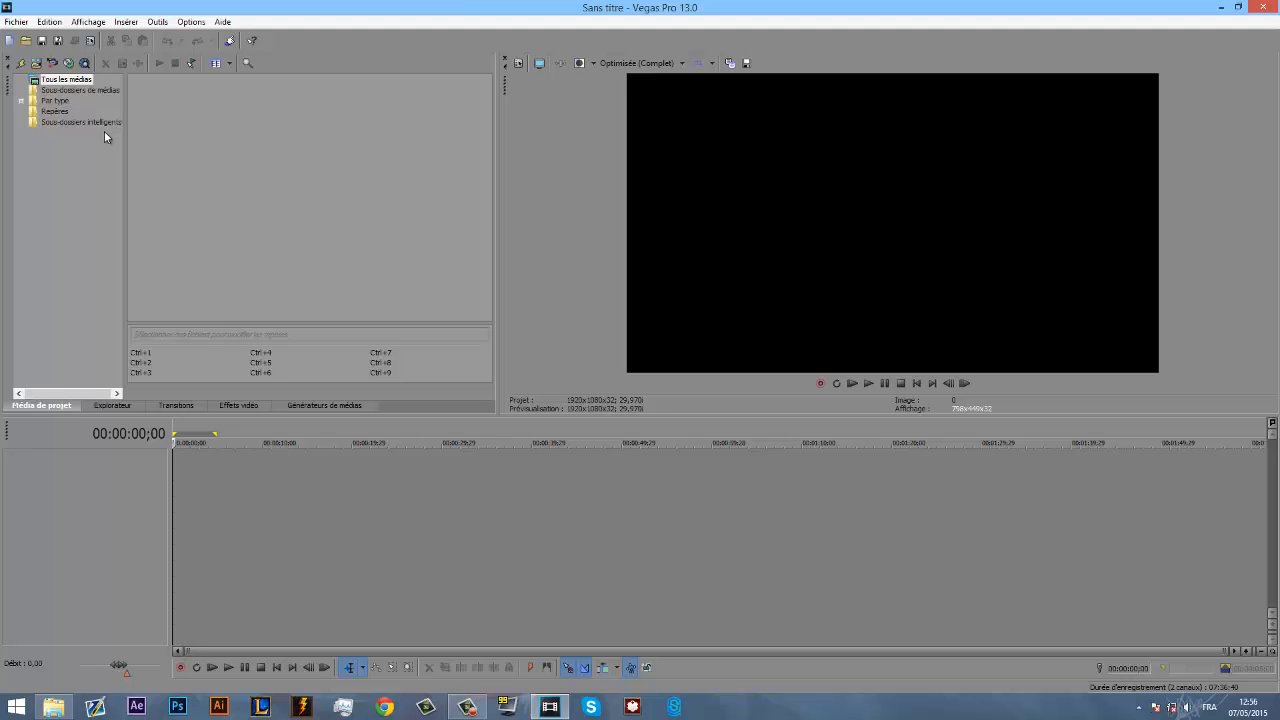
- Insert a new video track in the empty timeline
right_click(287, 437)
right_click(259, 486)
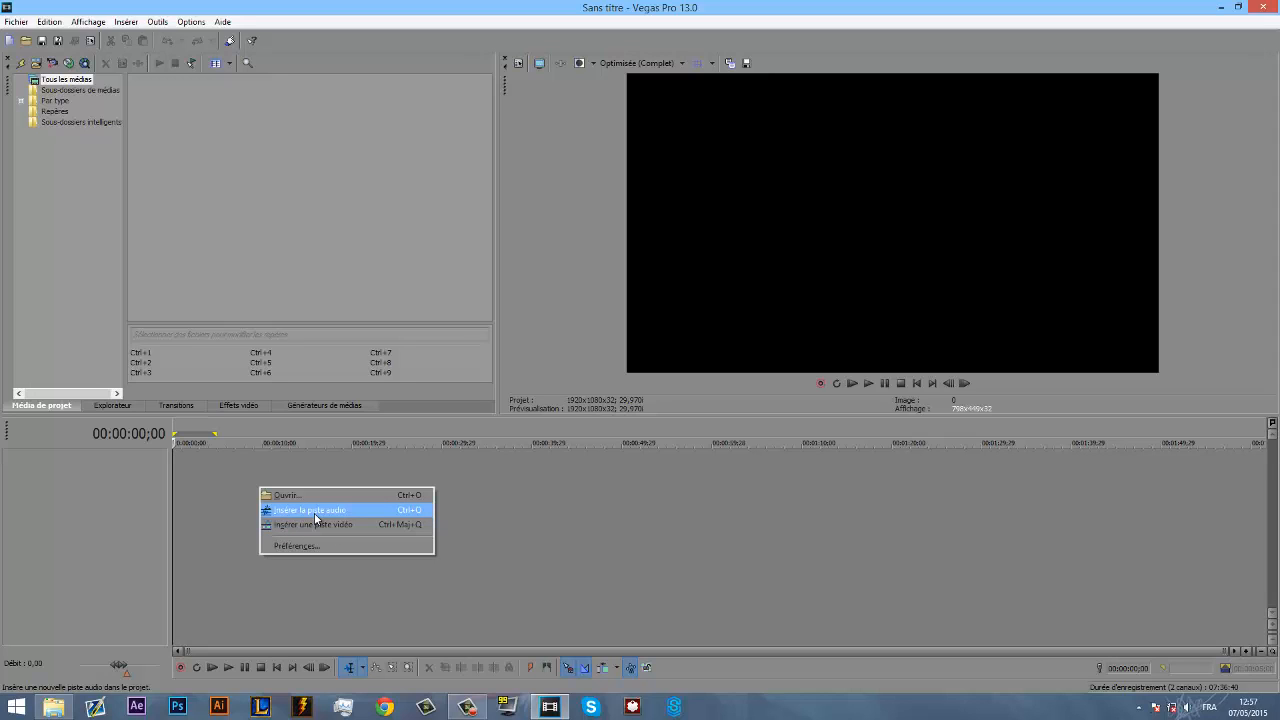
click(378, 523)
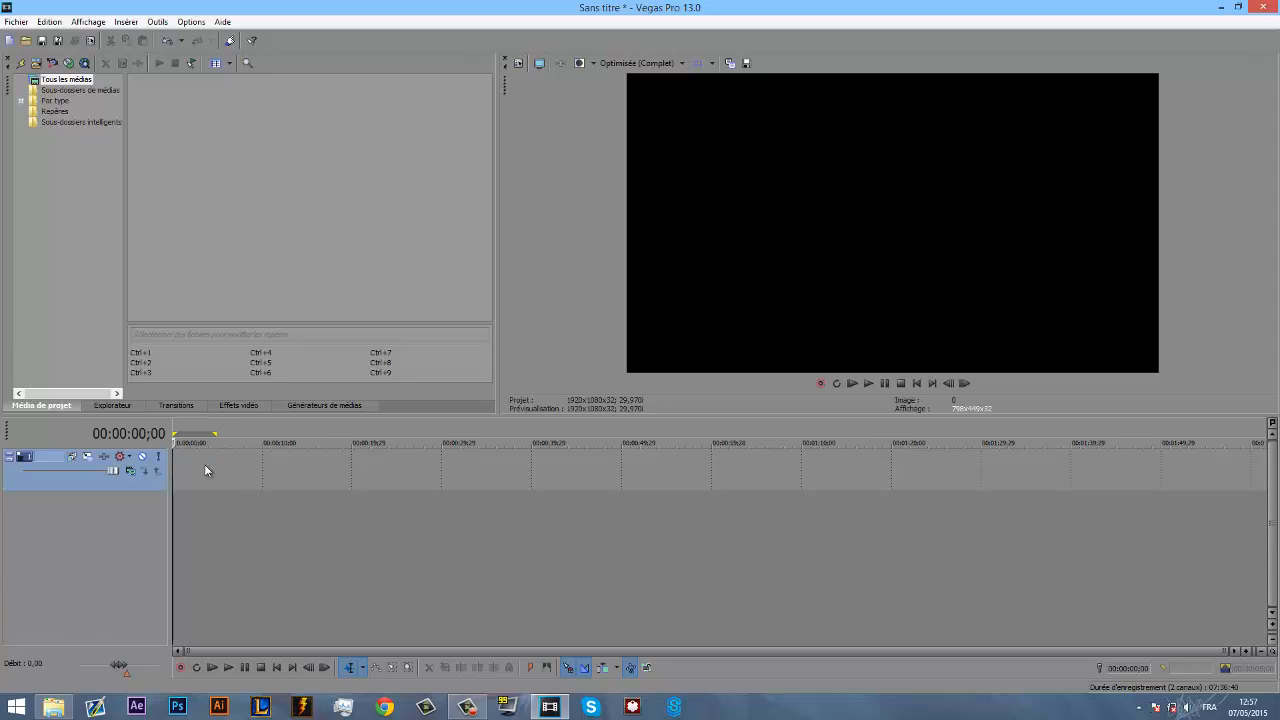
- Insert a text media event on the video track and replace its sample text with "Tutorial"
right_click(333, 466)
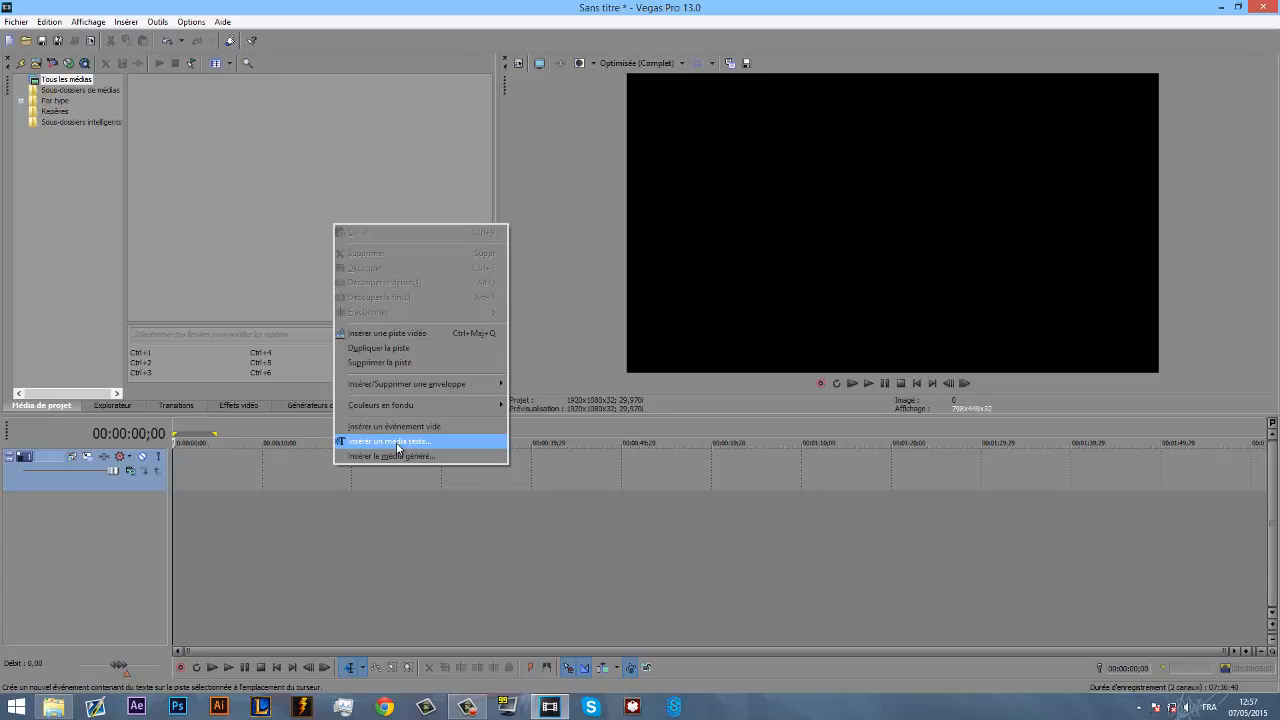
click(396, 442)
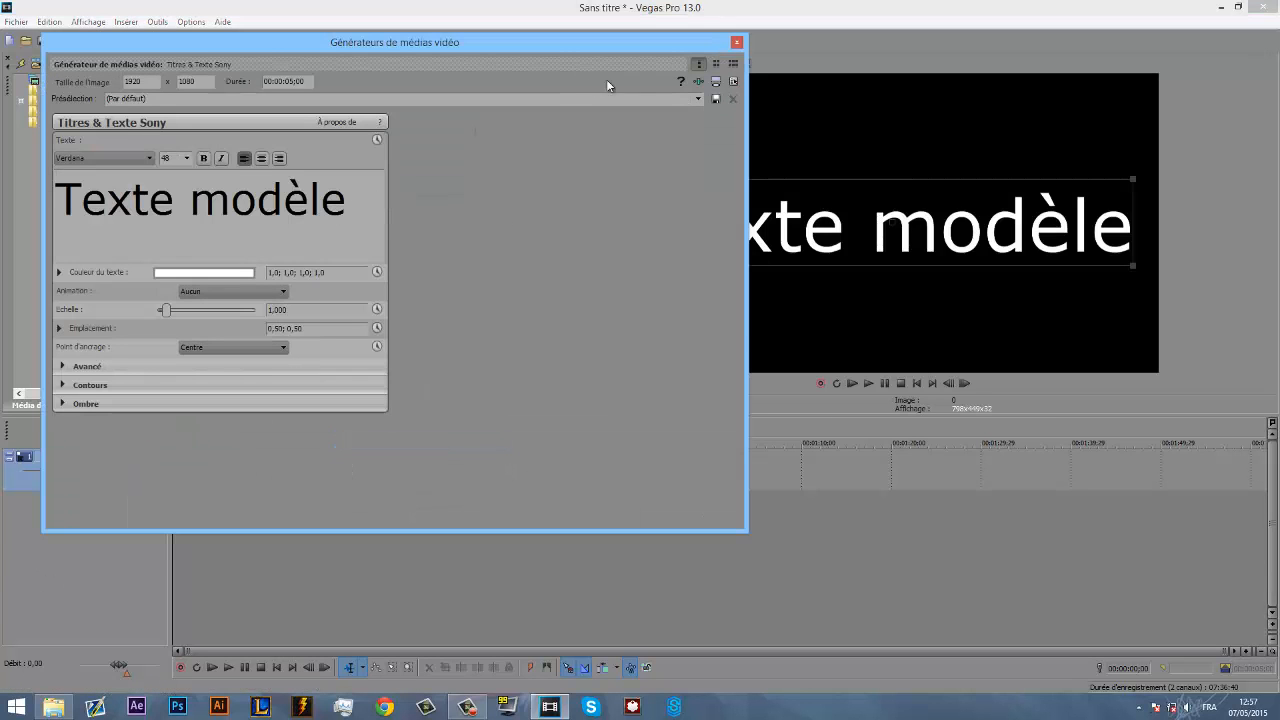
drag(747, 132, 400, 132)
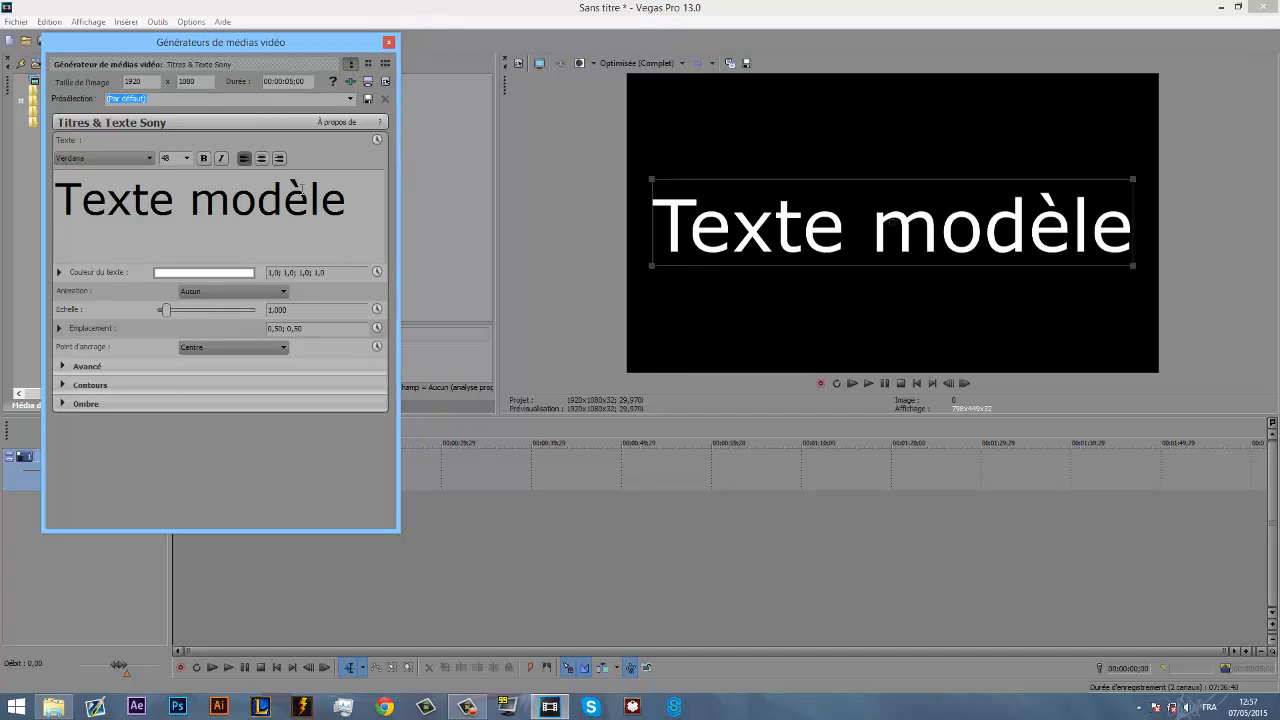
drag(330, 203, 2, 176)
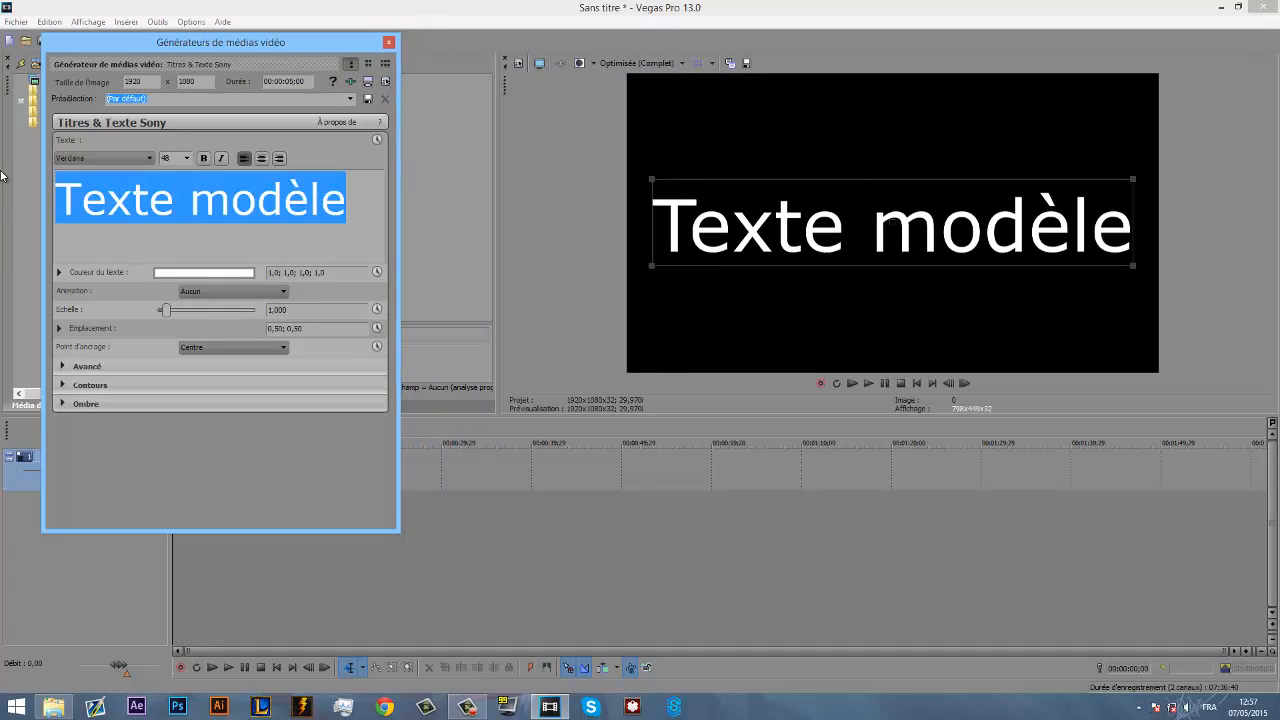
text(Tutorial)
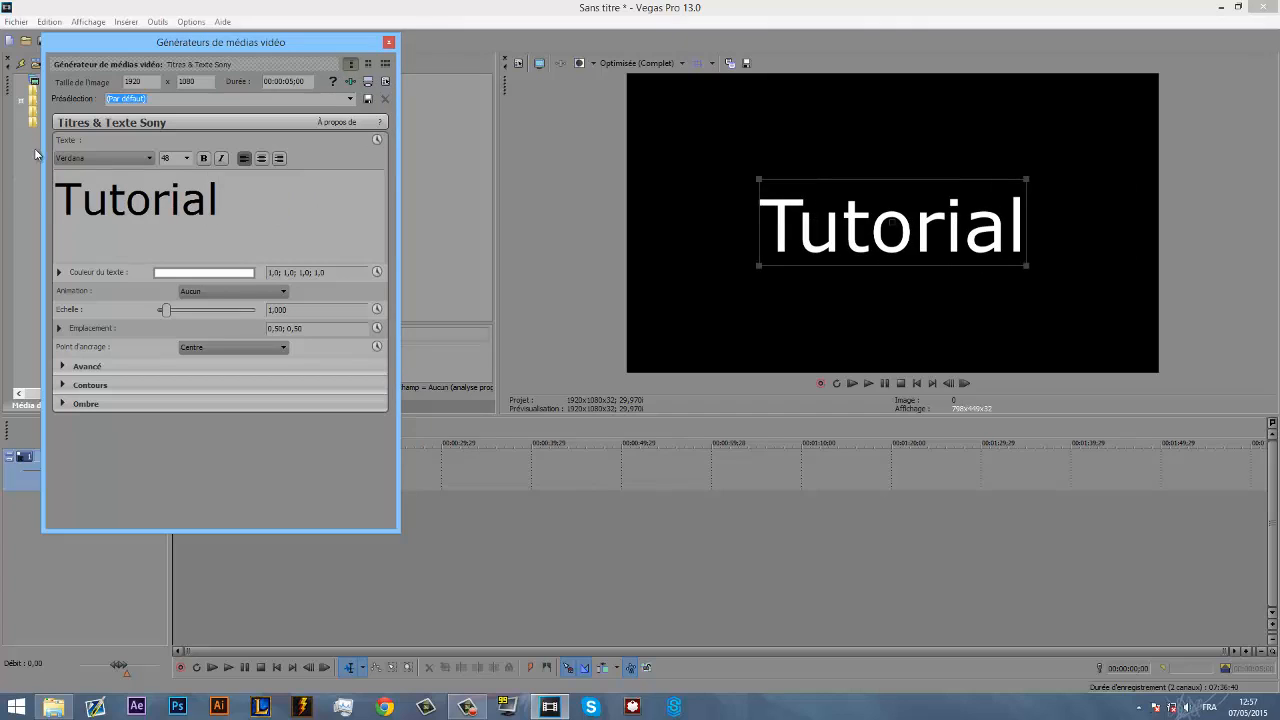
- Set the title's animation to Fenêtre contextuelle
click(112, 157)
click(180, 160)
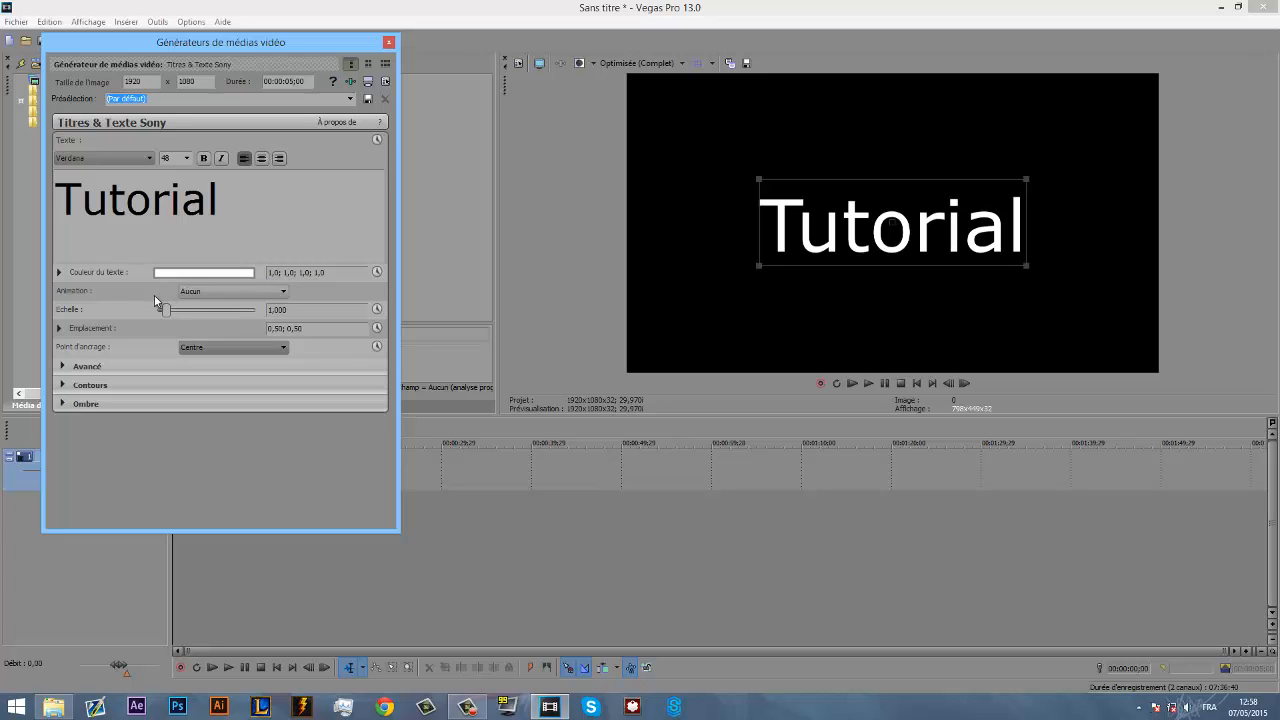
click(208, 289)
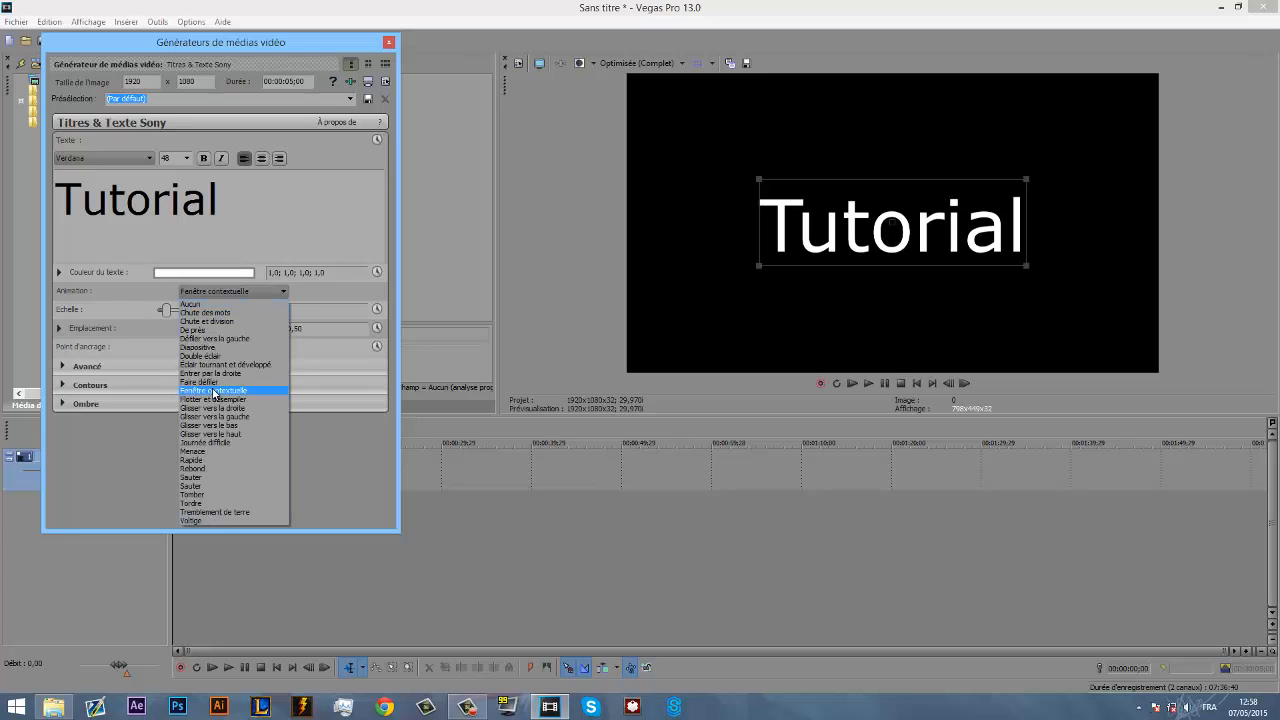
click(213, 390)
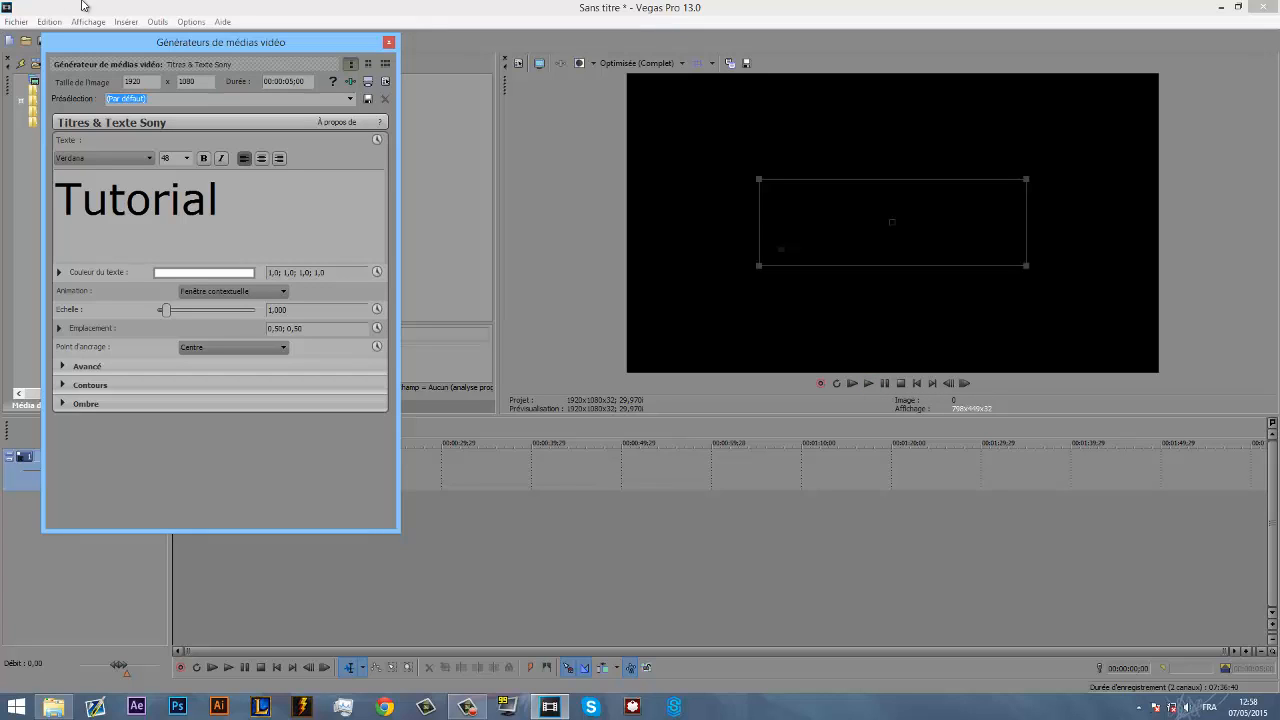
drag(201, 44, 192, 51)
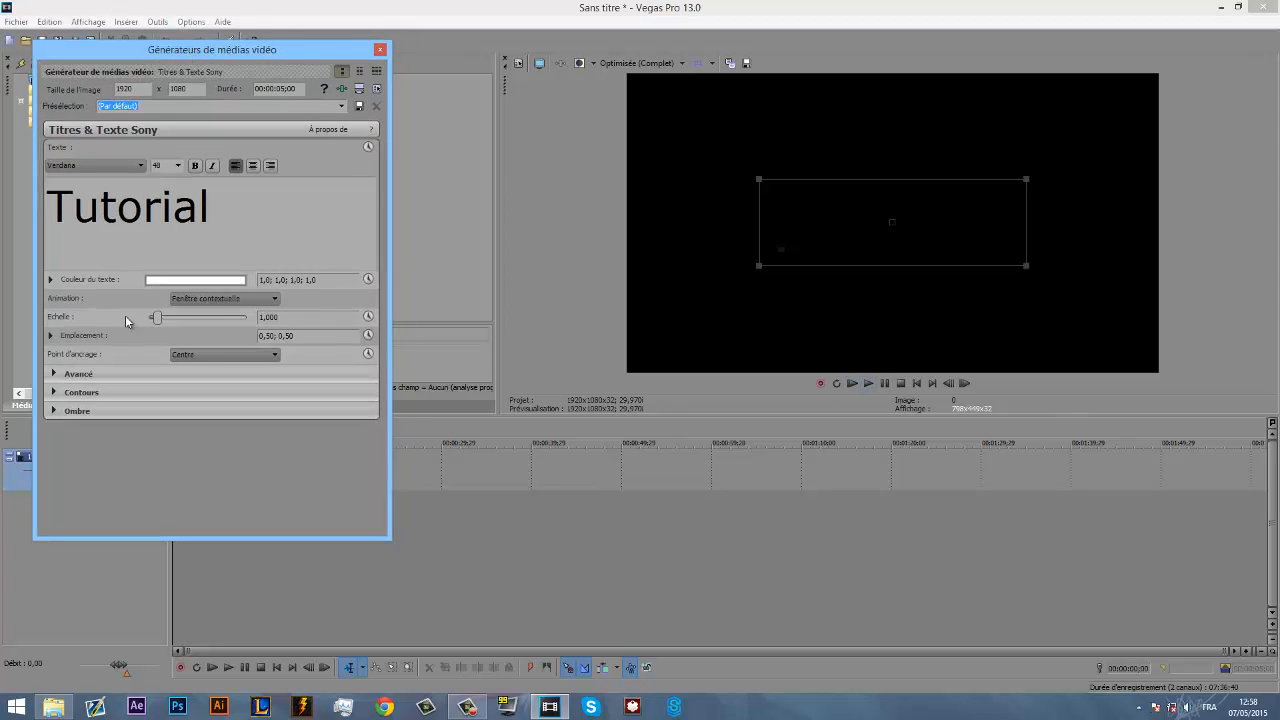
- Set the title's animation to Sauter and play the preview to check it
click(212, 305)
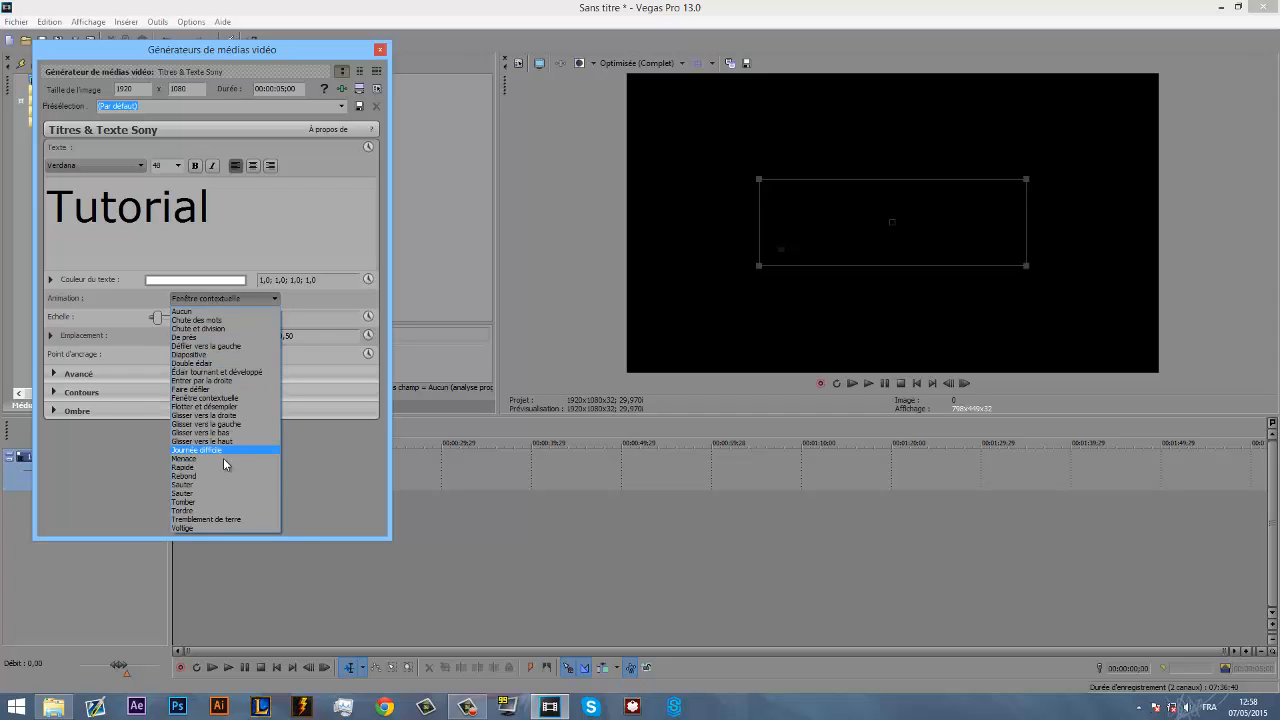
click(223, 485)
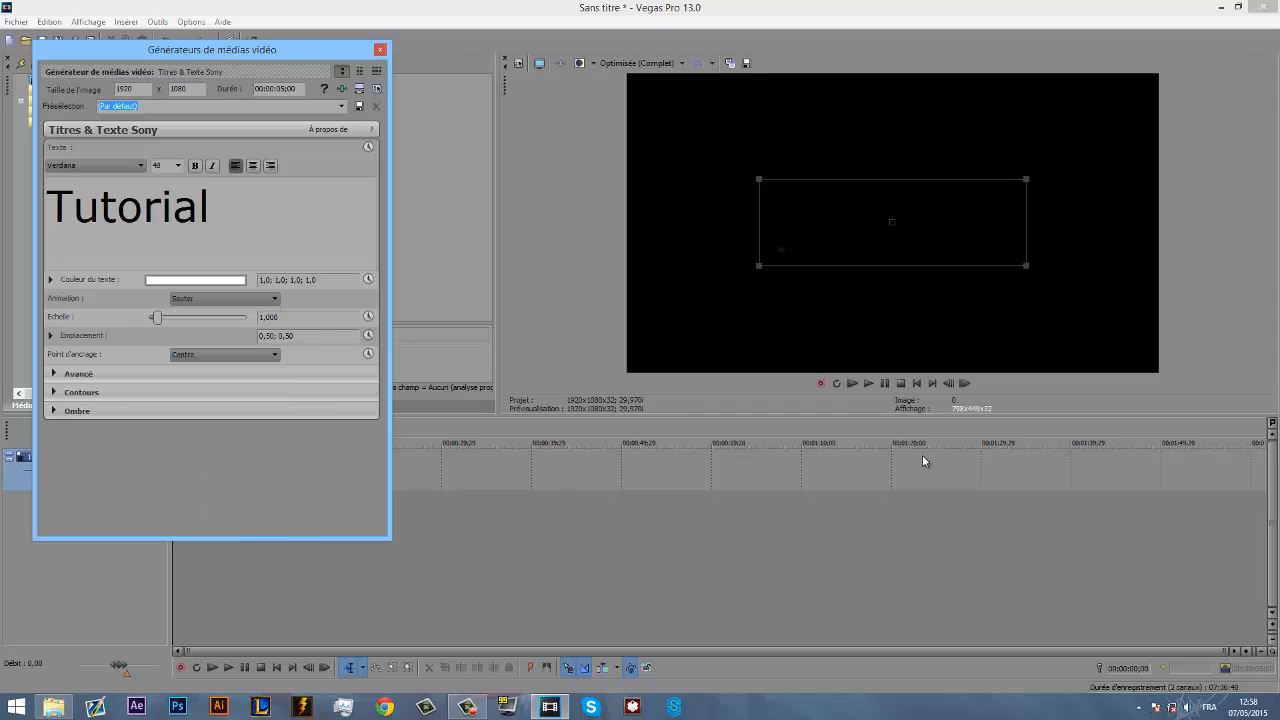
click(868, 383)
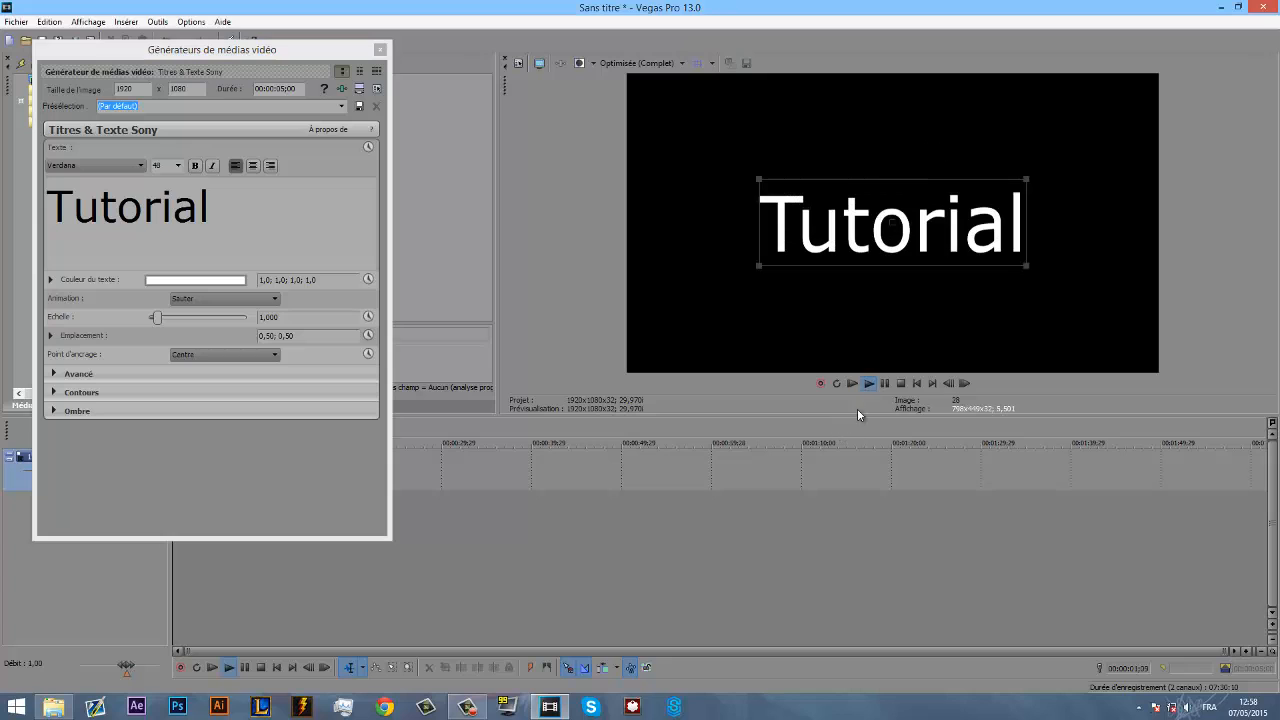
click(886, 384)
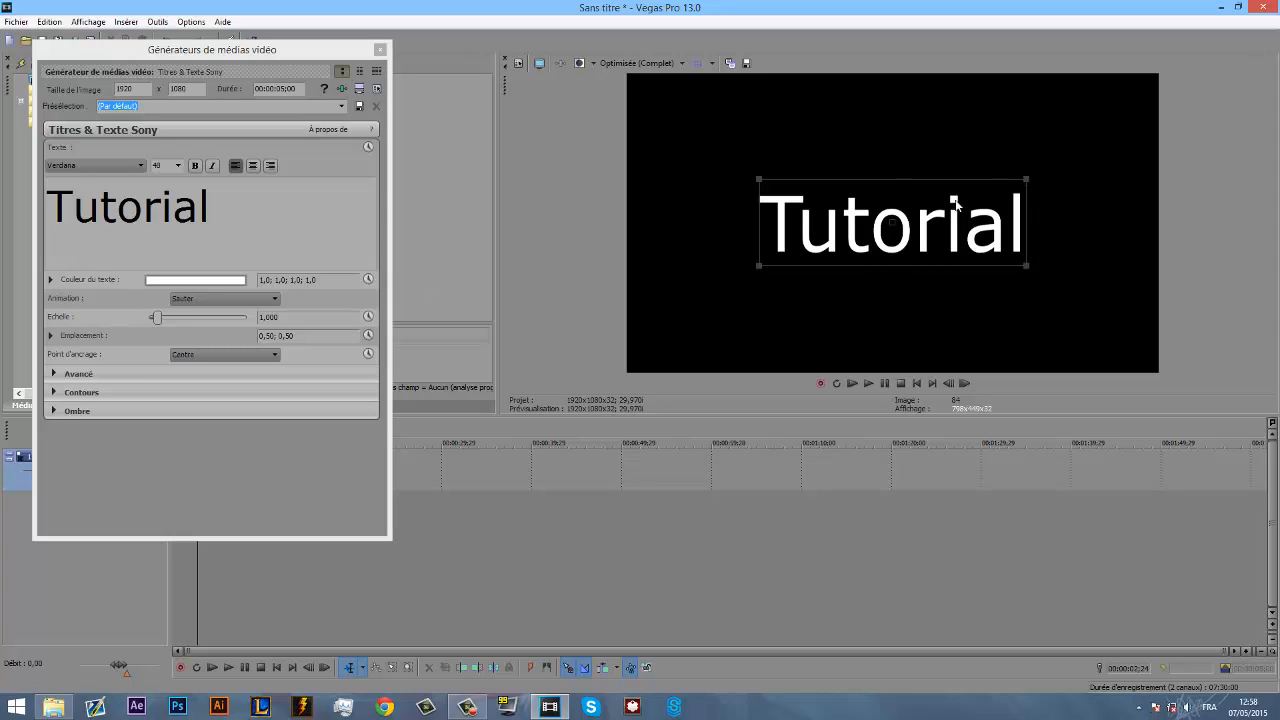
- Enlarge the title in the preview to a scale of about 1.34 and review its advanced, outline and shadow settings before closing the generator
drag(1029, 179, 1072, 163)
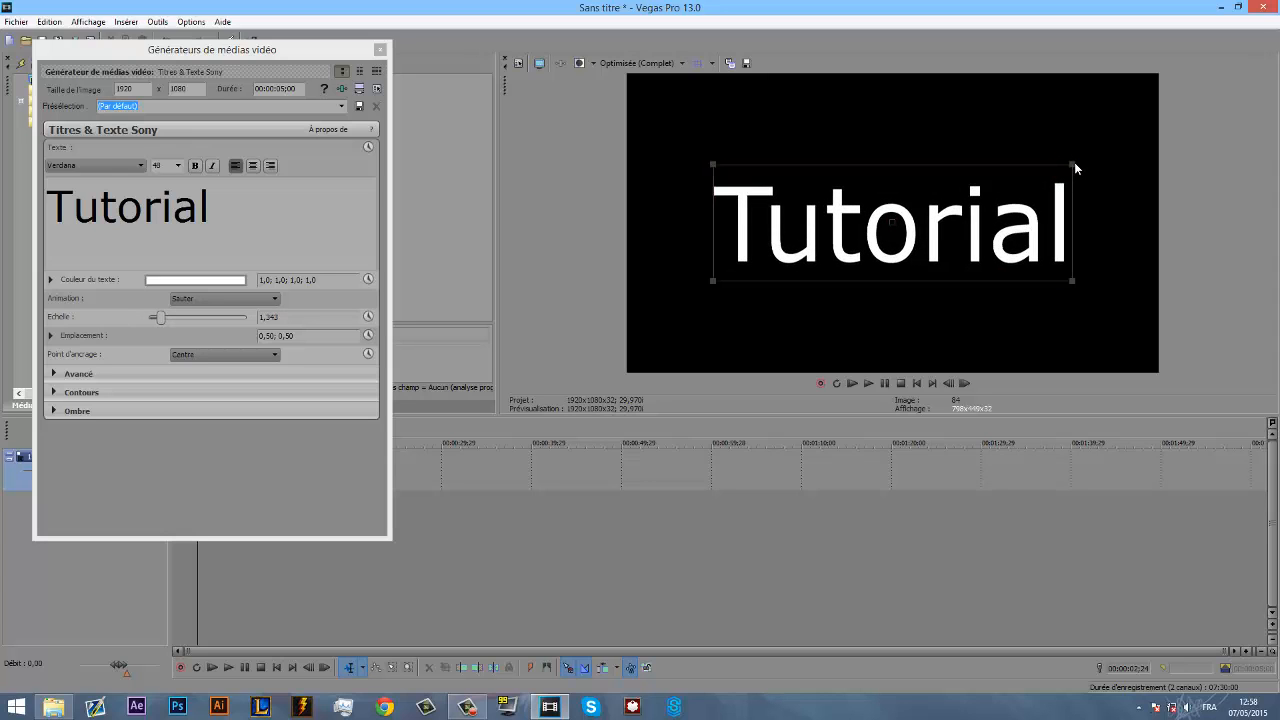
click(55, 373)
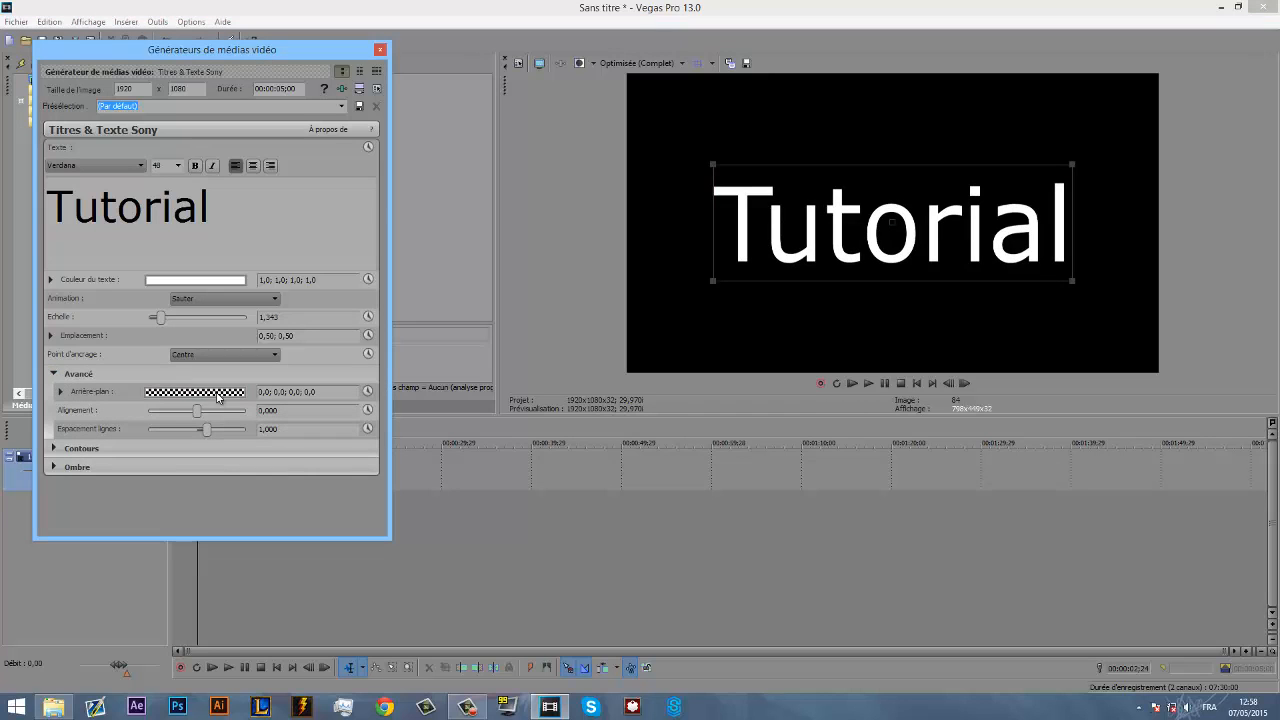
click(56, 449)
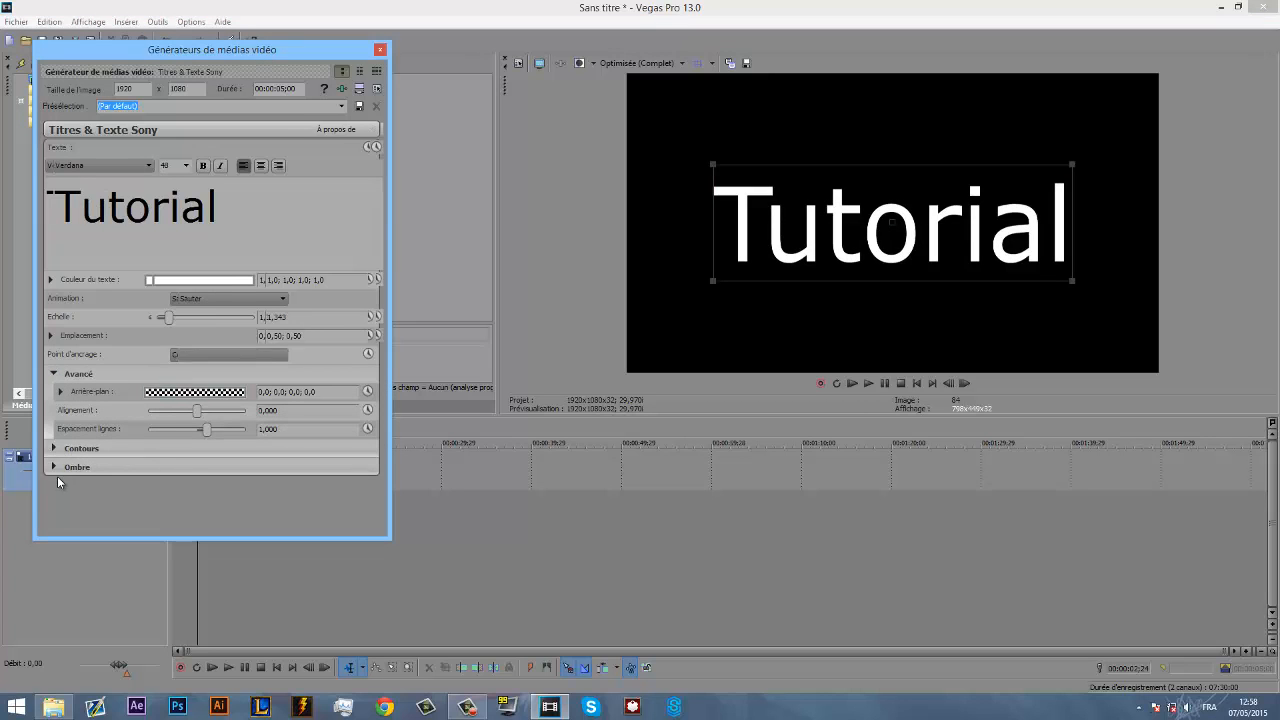
click(57, 504)
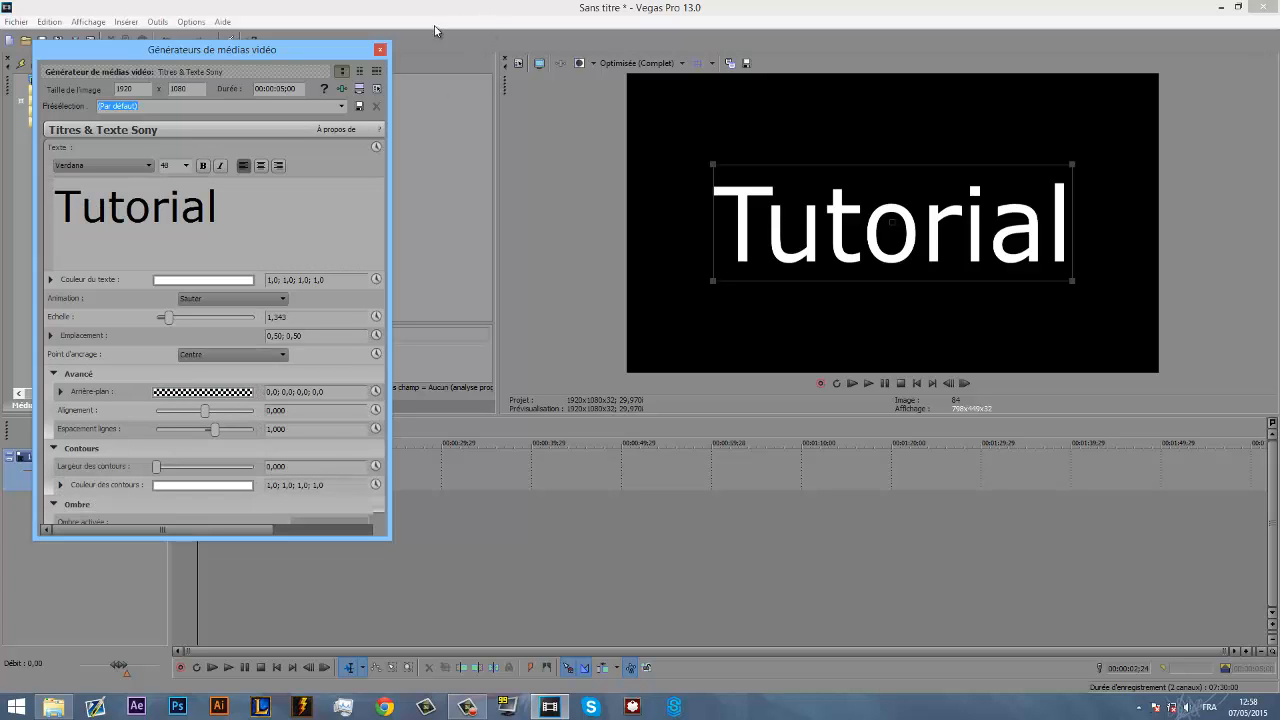
scroll(370, 445, down, 3)
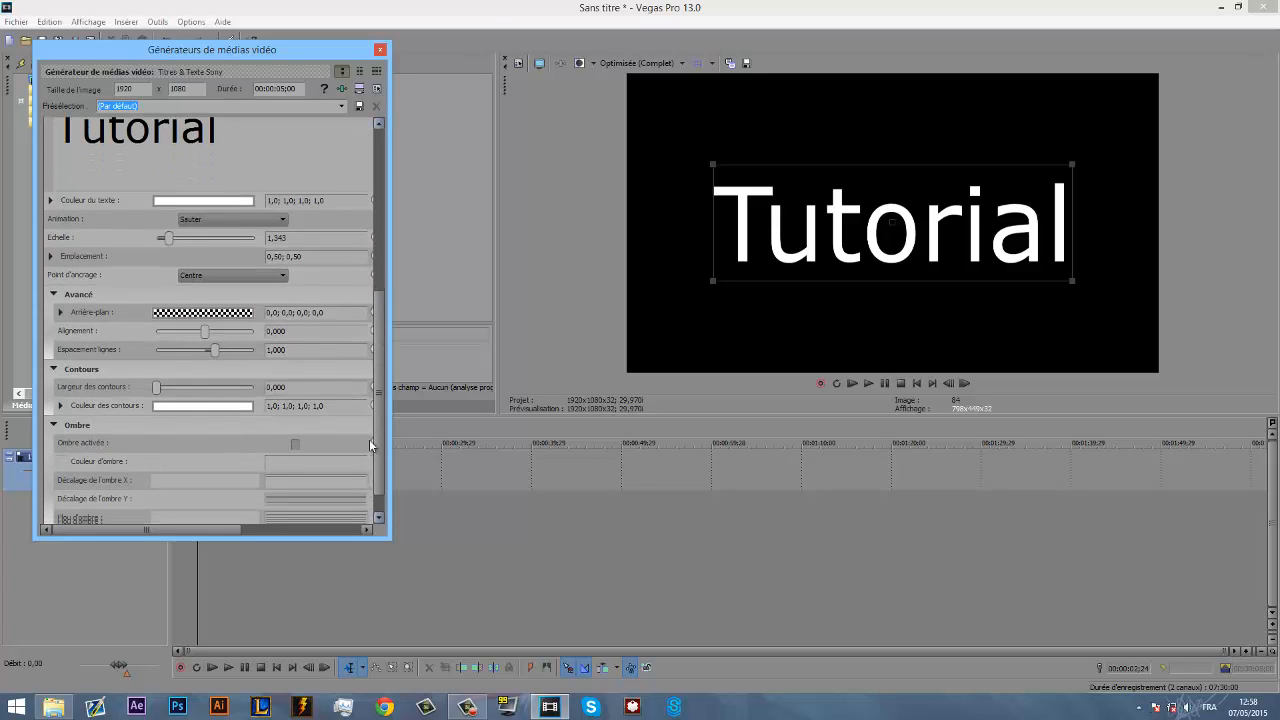
click(381, 51)
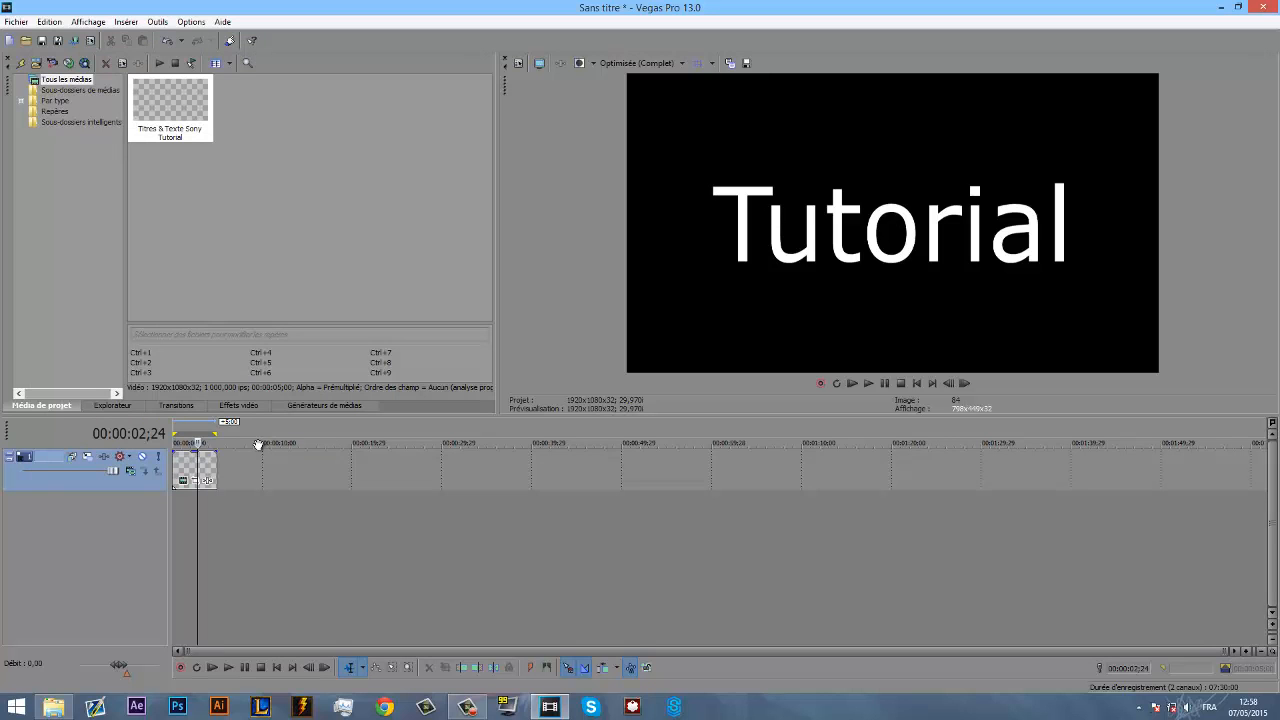
- Insert a Titres & Texte Sony generated media event on the video track, close its generator and undo the insertion
right_click(238, 477)
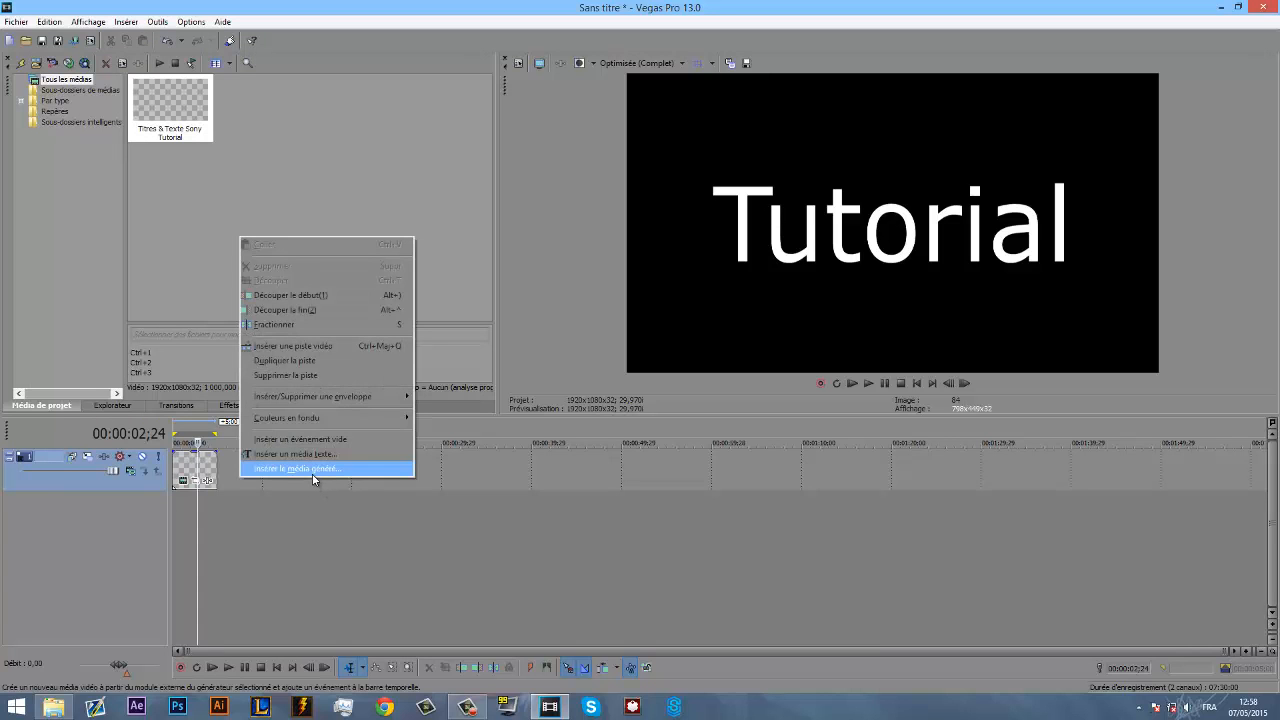
click(313, 469)
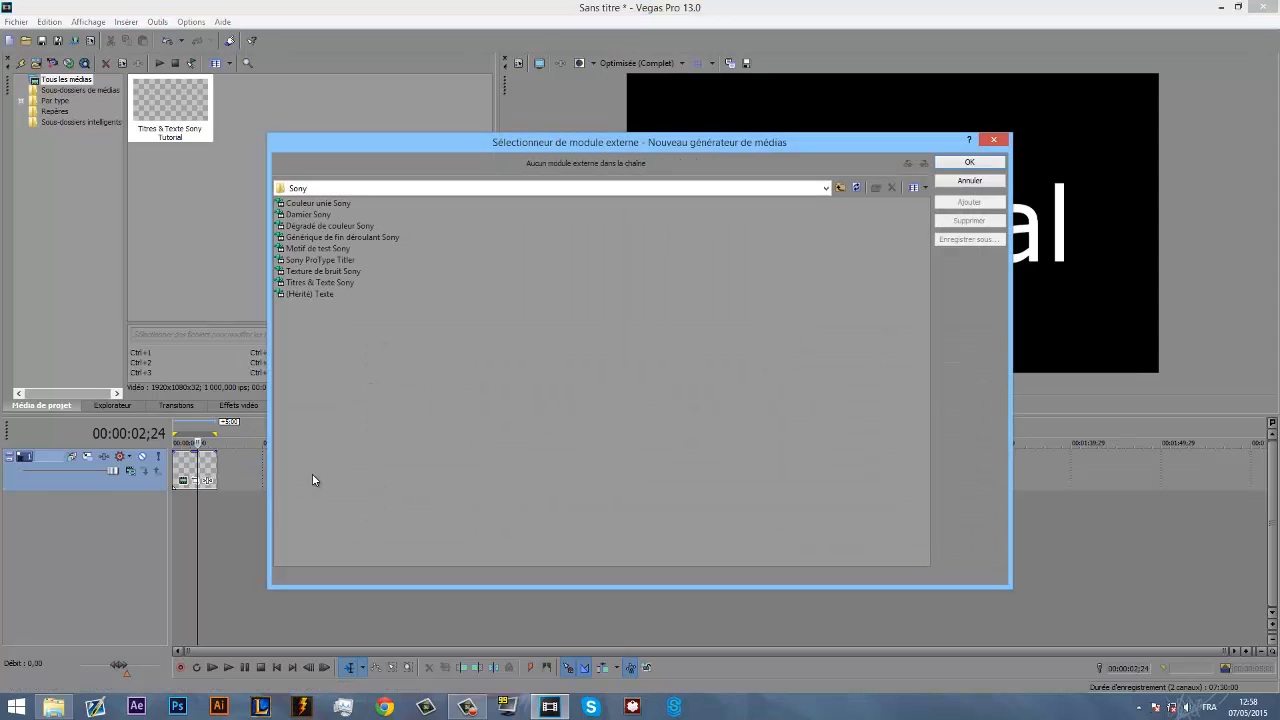
click(328, 228)
click(320, 282)
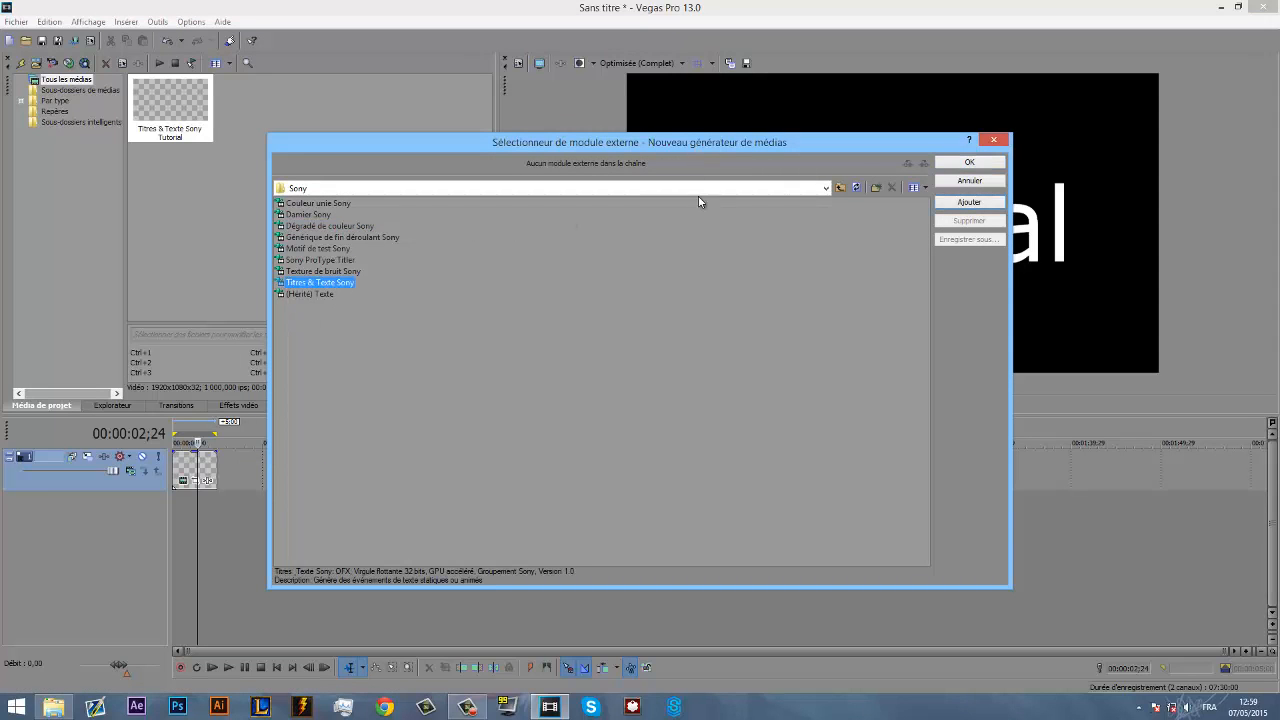
click(969, 163)
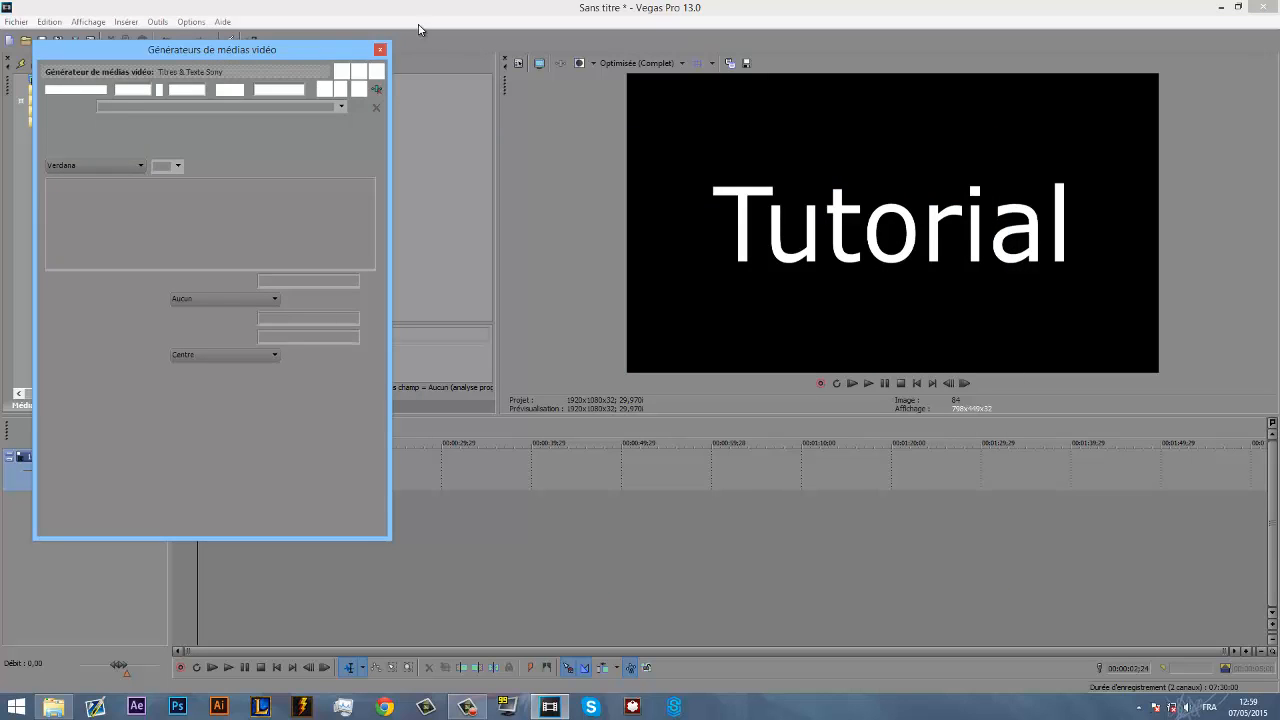
click(381, 49)
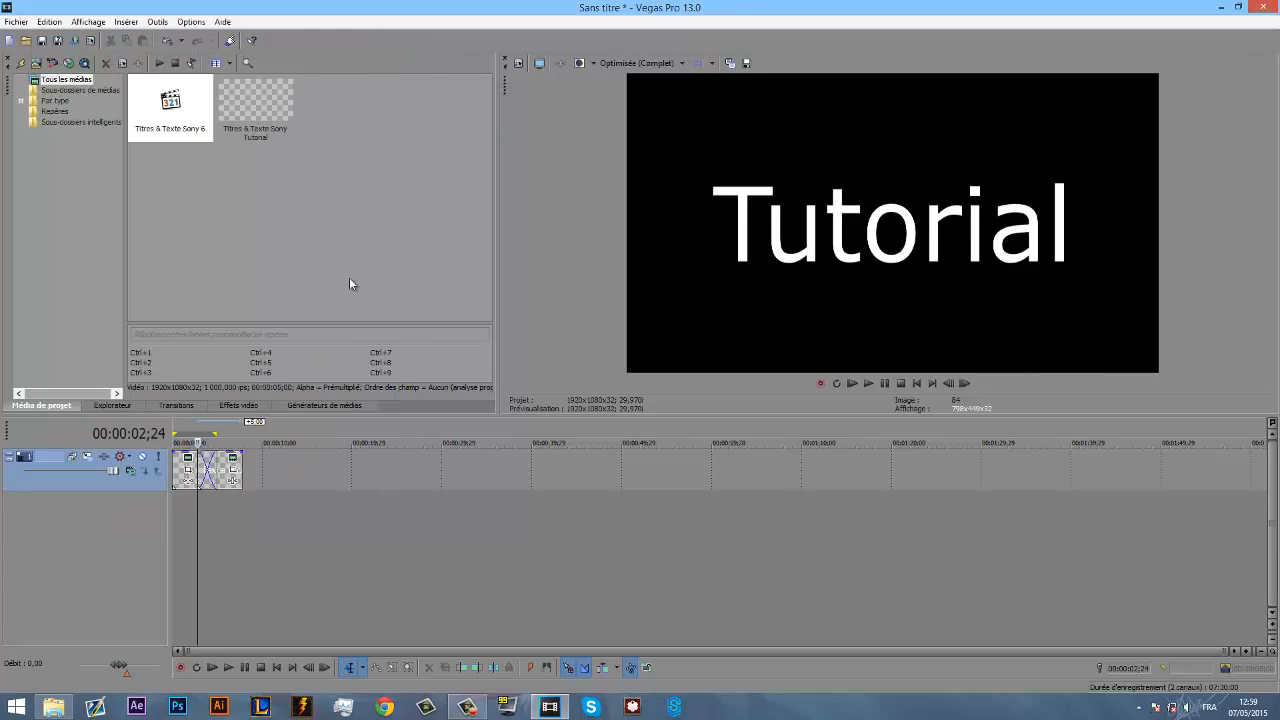
key(ctrl+z)
- Add the default HitFilm Light Flares generator at the start of the video track and move its hotspot to the frame's upper-left corner
click(340, 406)
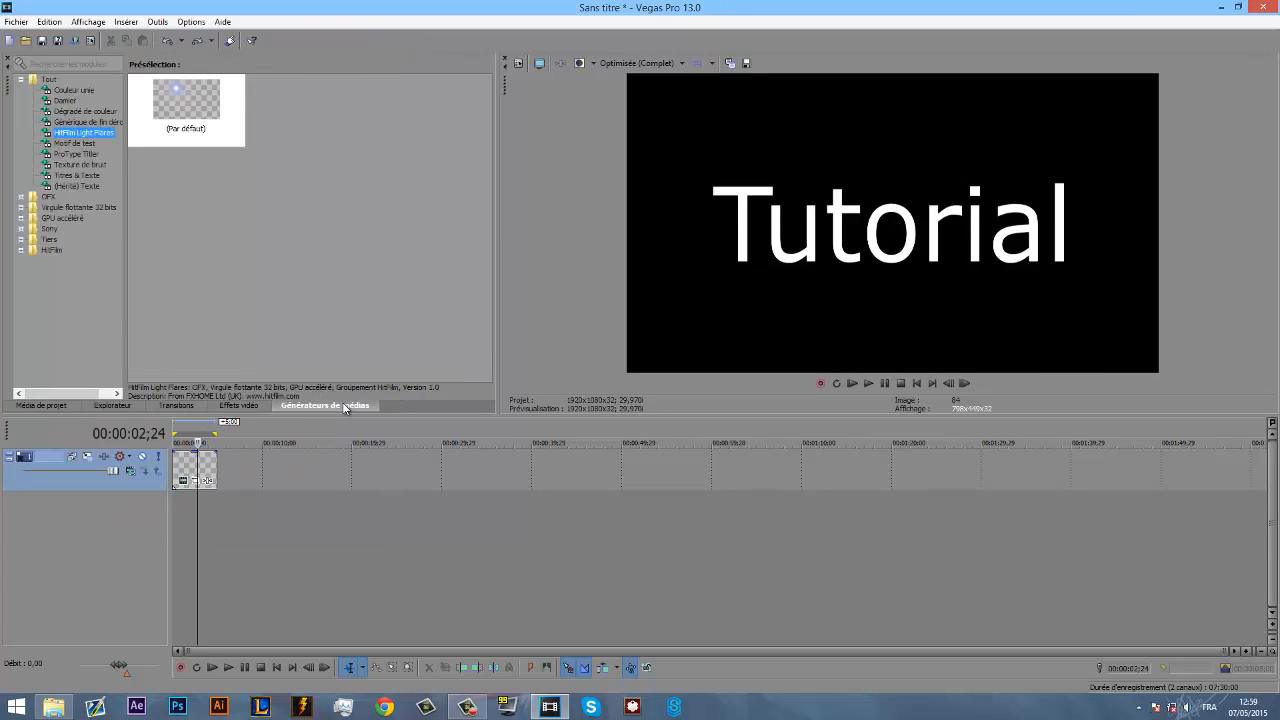
drag(186, 115, 183, 472)
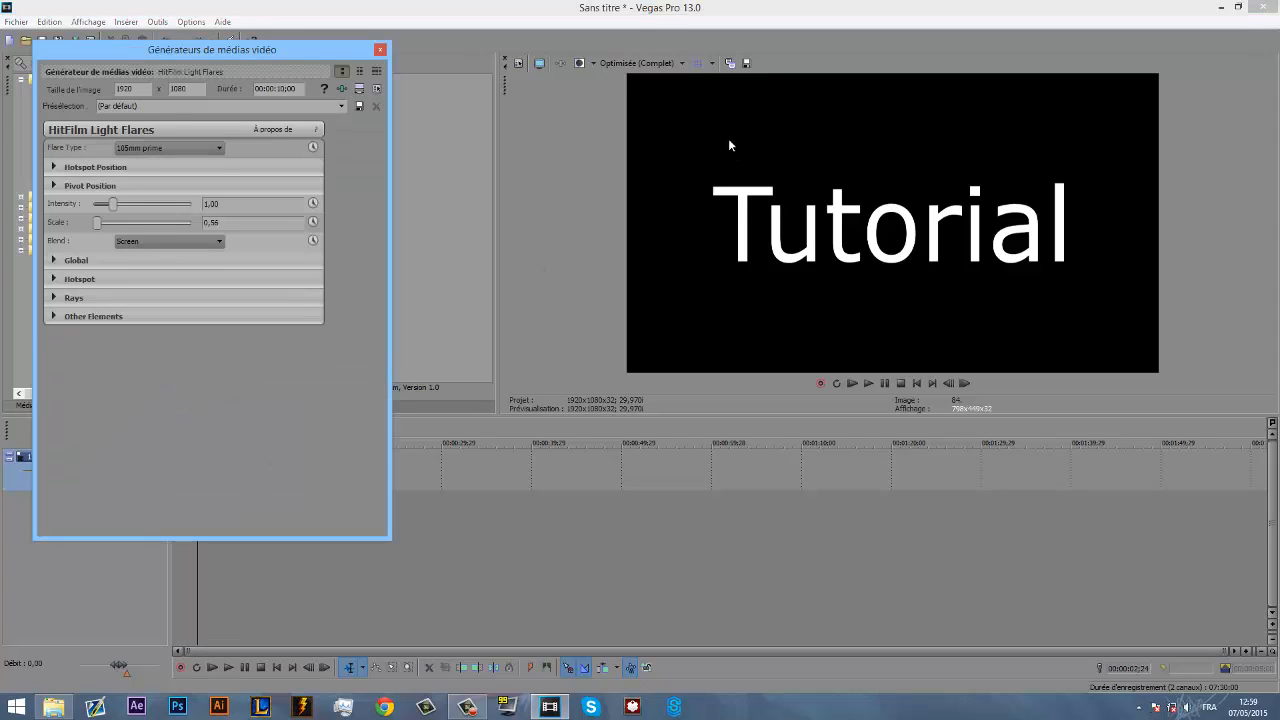
drag(806, 146, 655, 100)
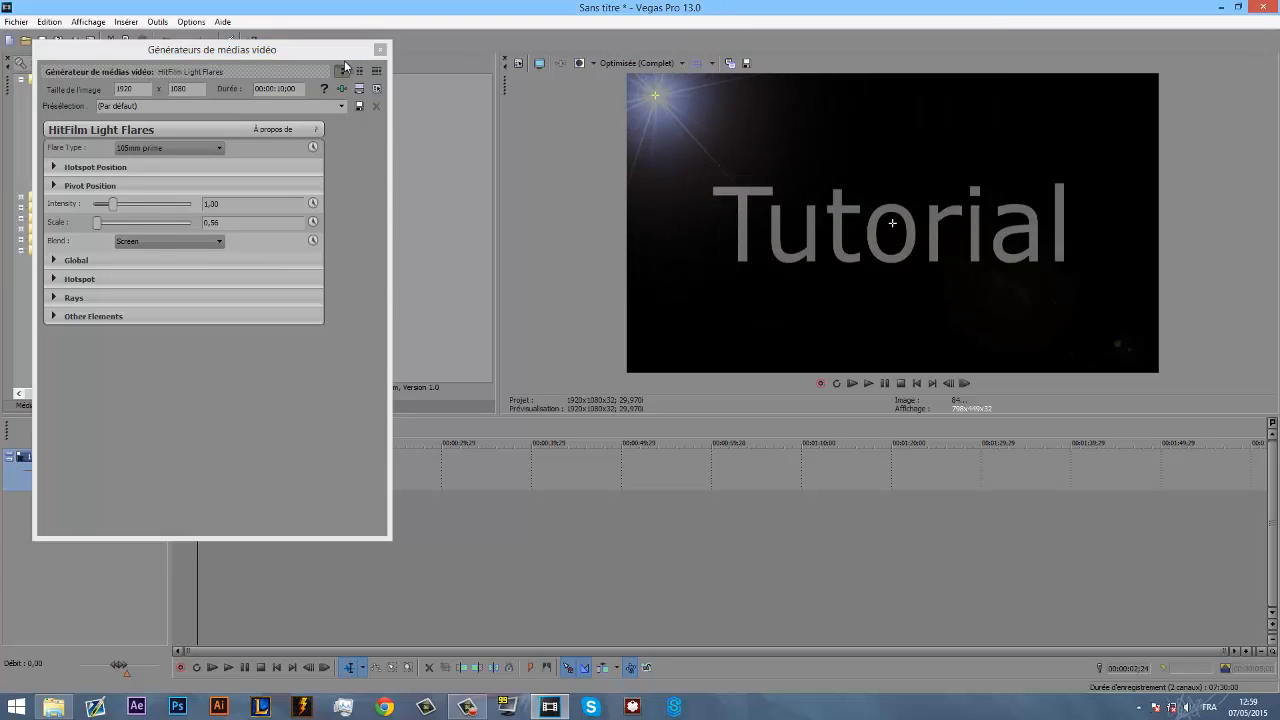
click(379, 49)
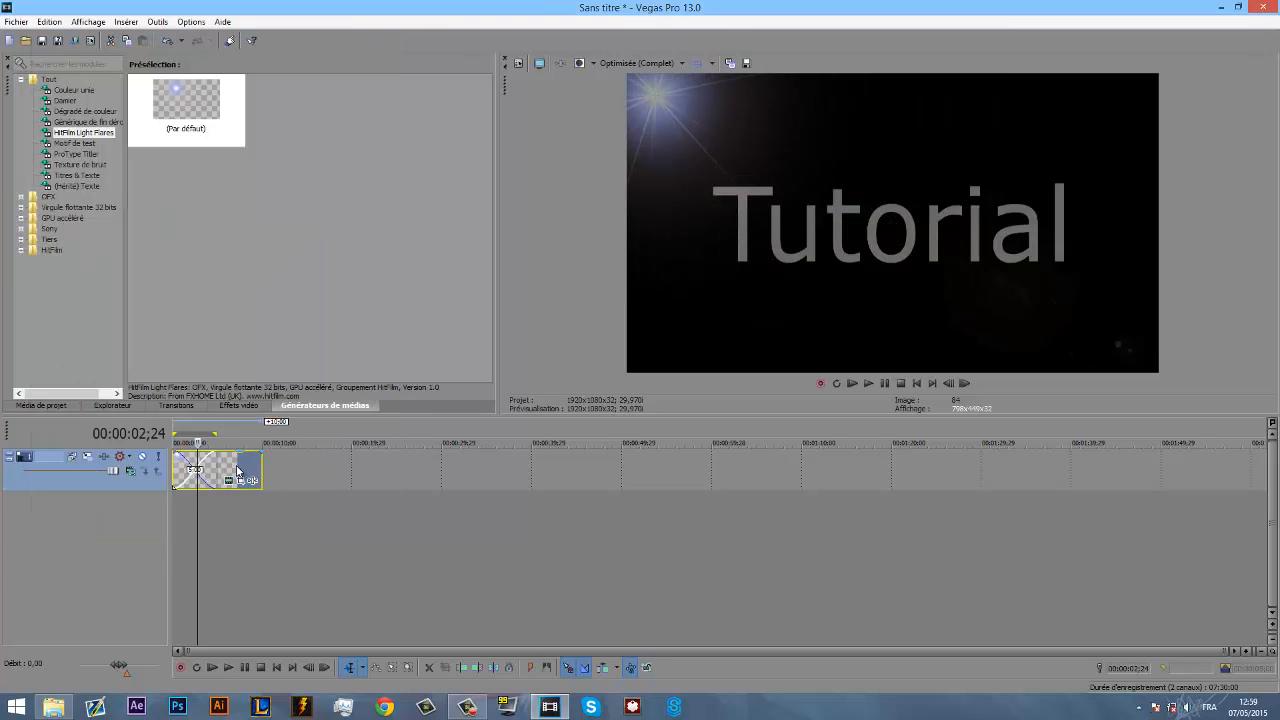
- Delete the "Tutorial" title event from the video track, keeping the light flare event
drag(262, 478, 216, 478)
key(Delete)
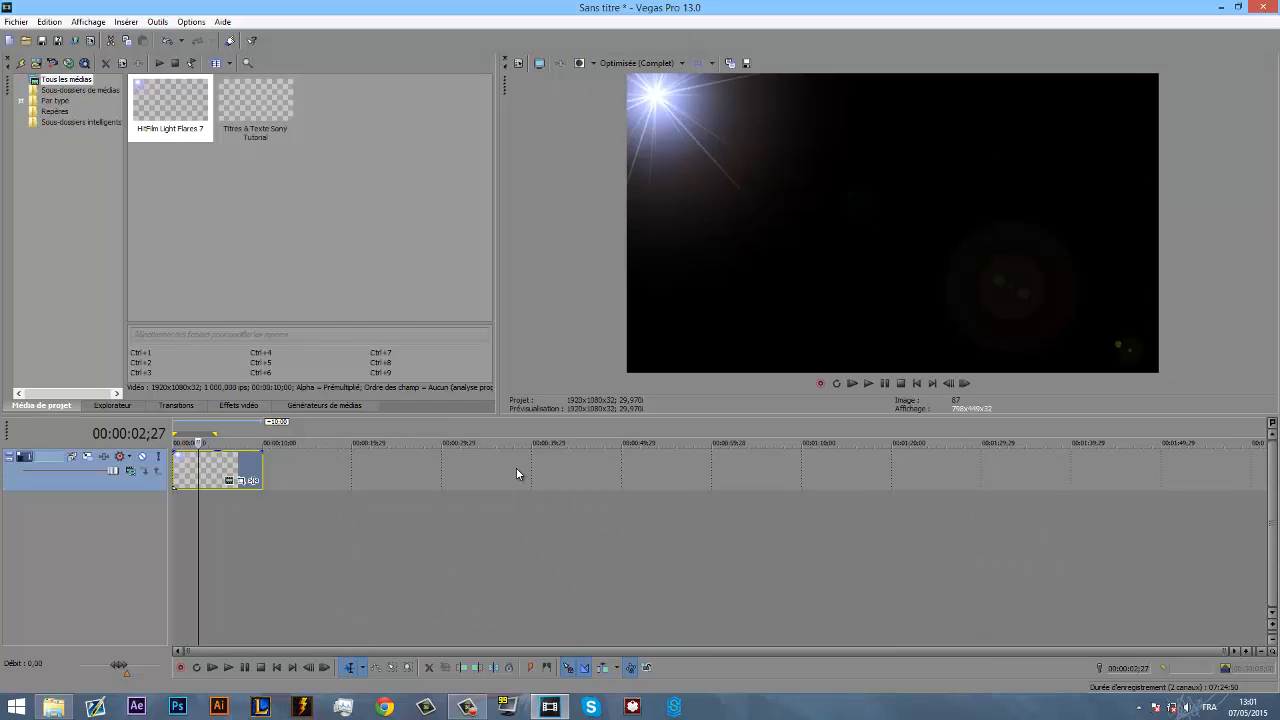
- Open the Render As settings for the project and turn off the favourites-only filter for the output templates
click(15, 22)
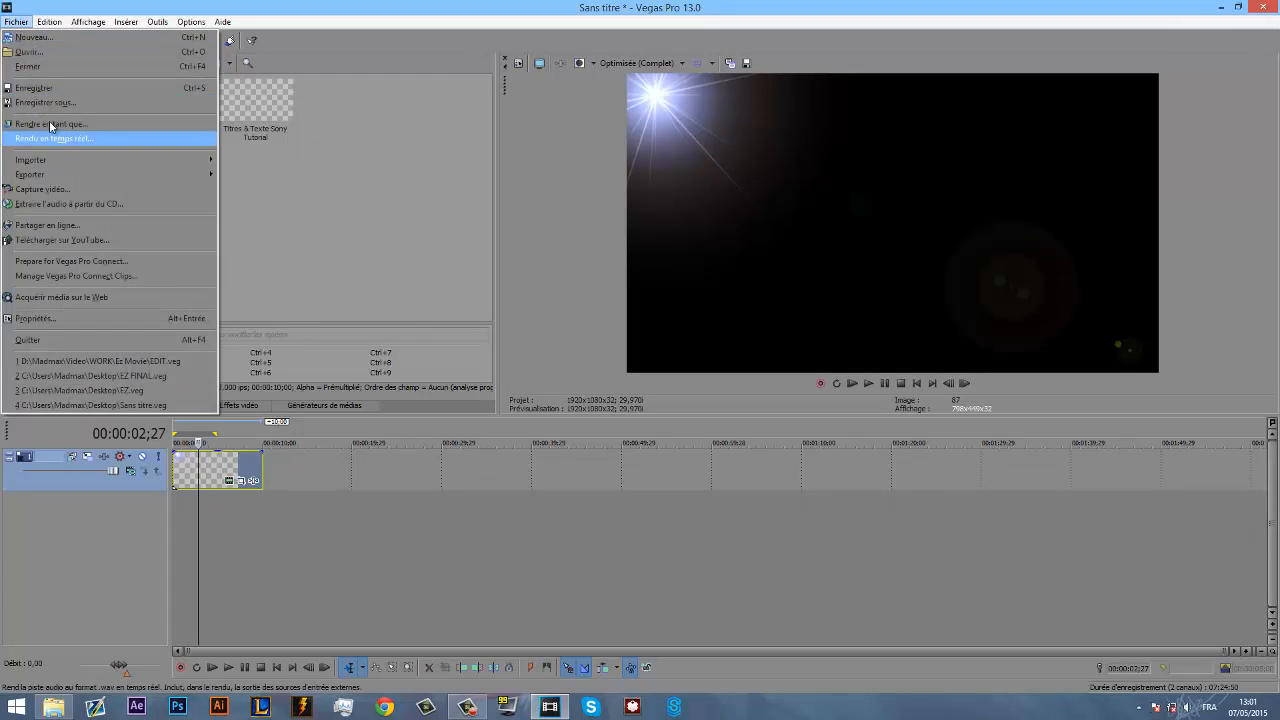
click(55, 125)
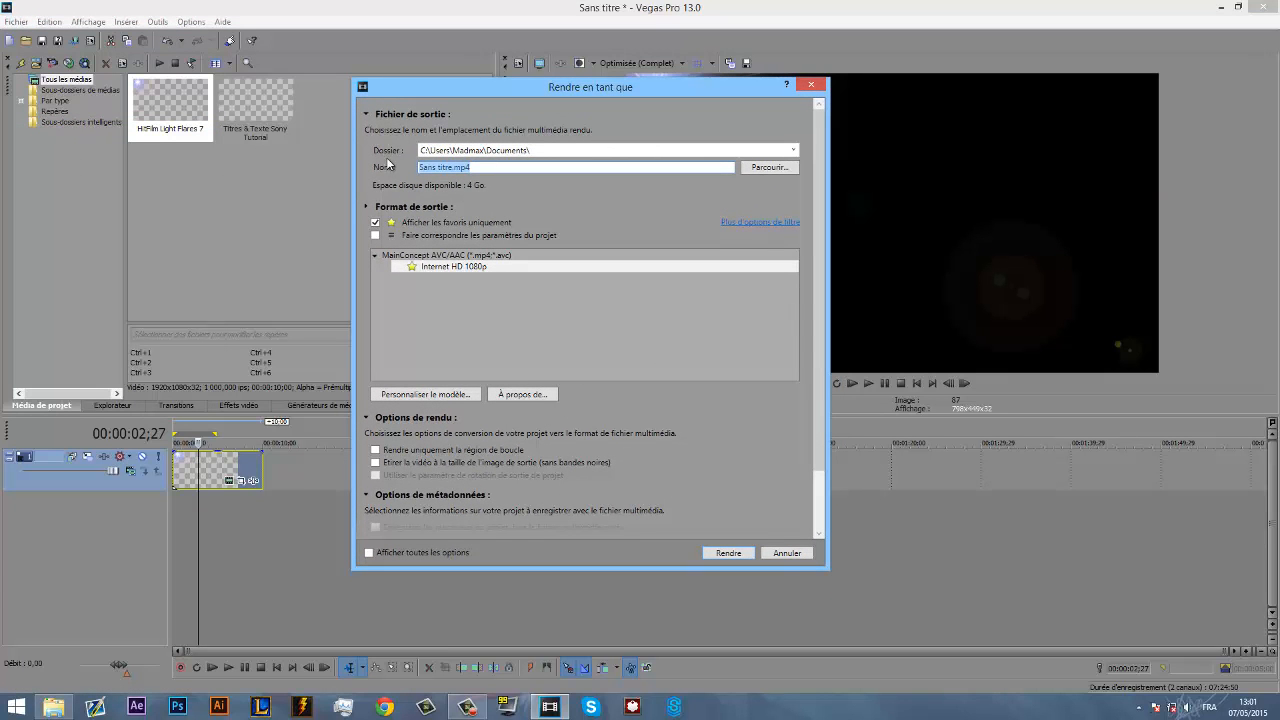
click(550, 151)
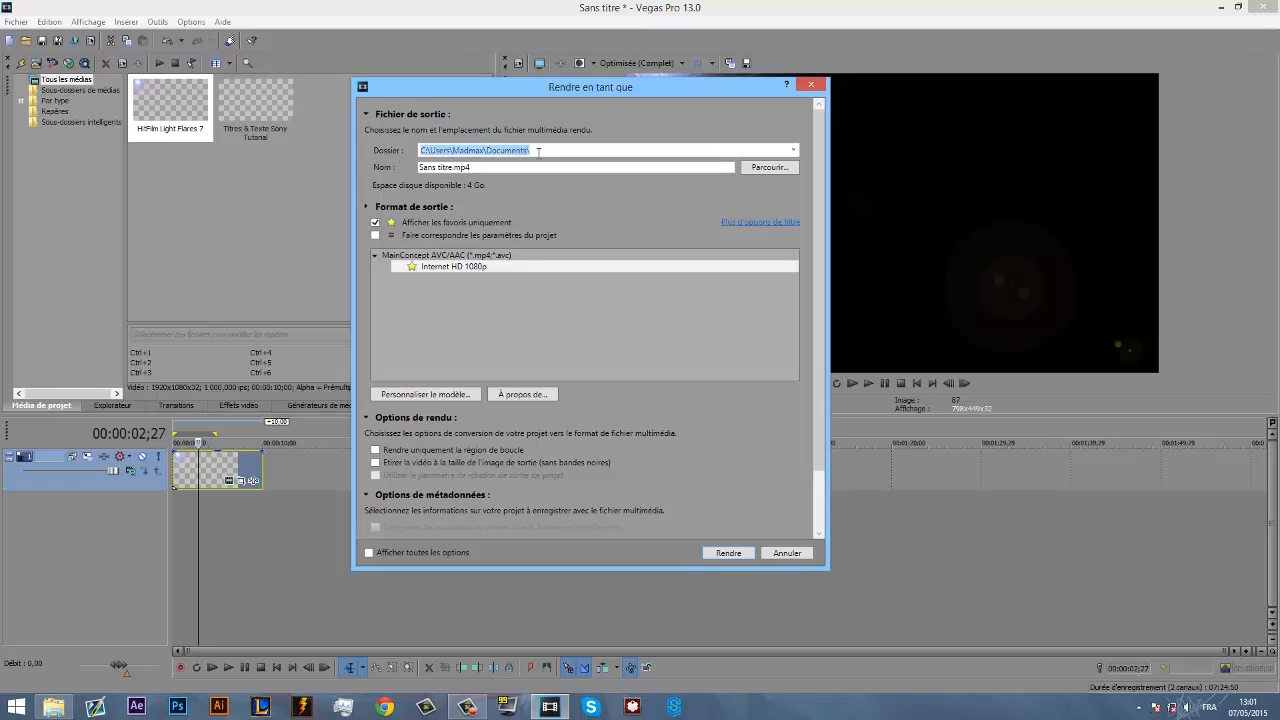
click(375, 222)
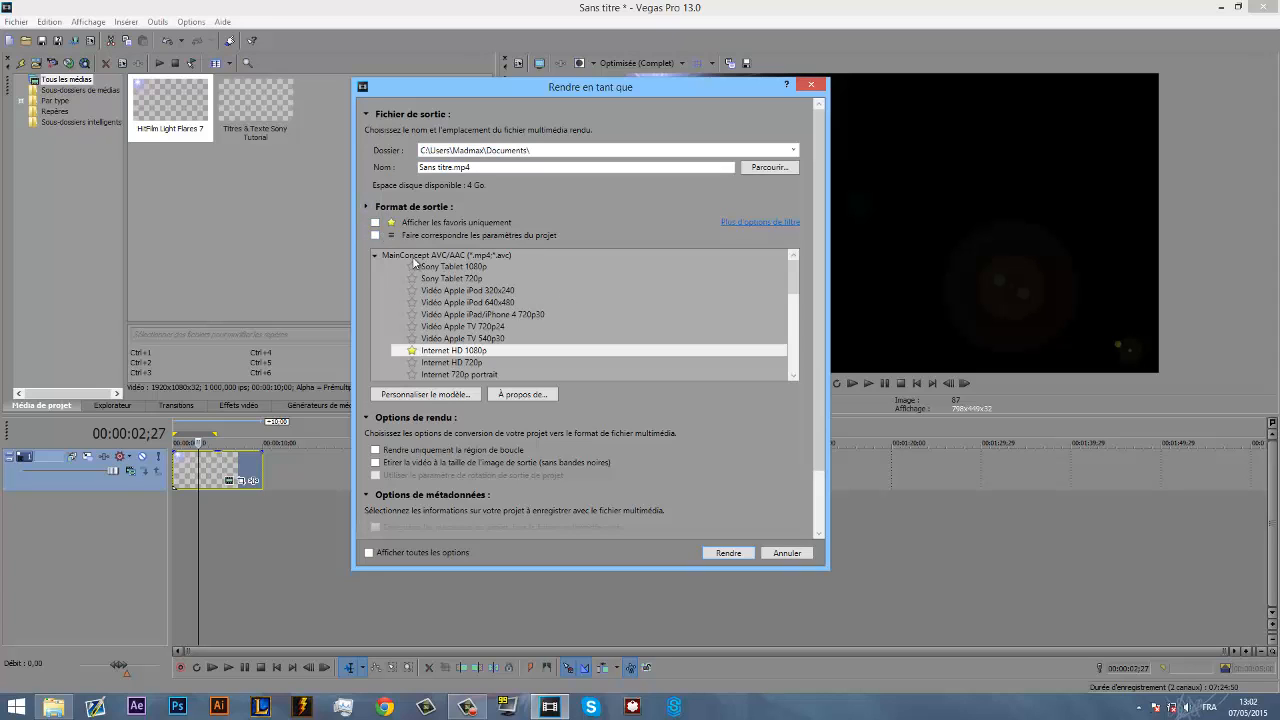
- Check the QuickTime 7 templates and select the Internet HD 1080p template under MainConcept AVC/AAC as the output format
click(376, 255)
scroll(536, 287, down, 1)
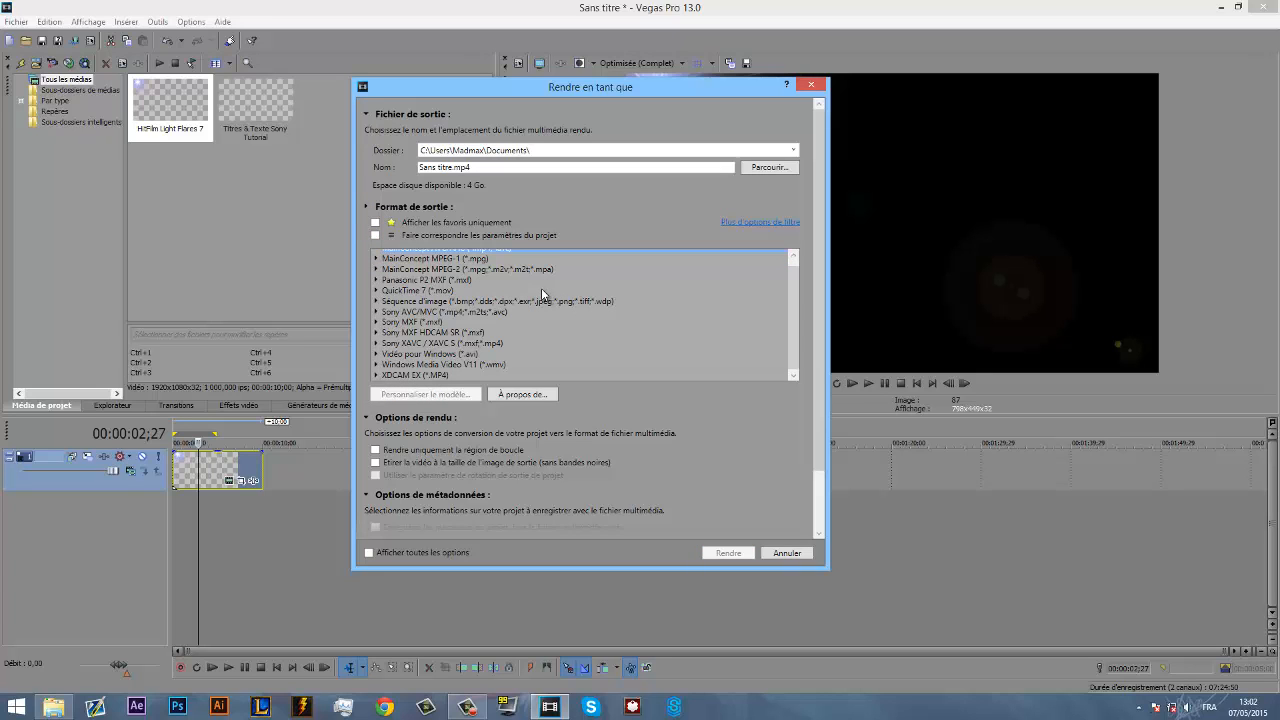
click(376, 290)
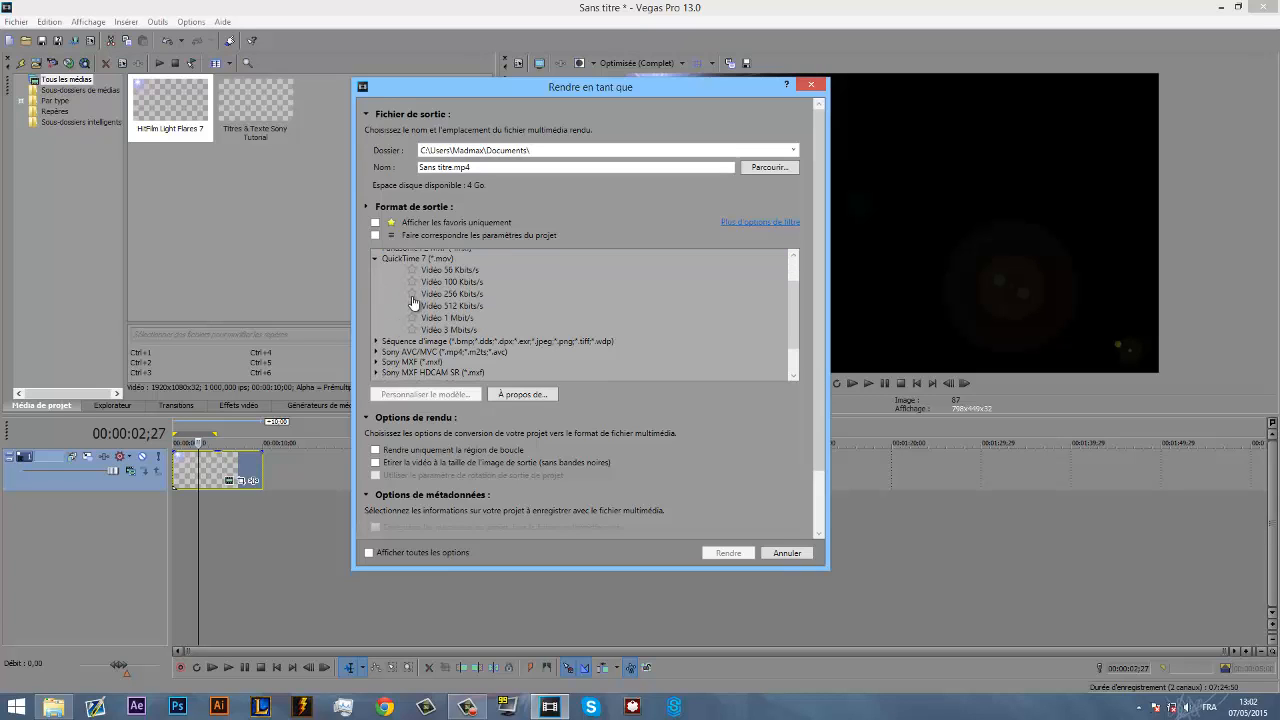
click(377, 260)
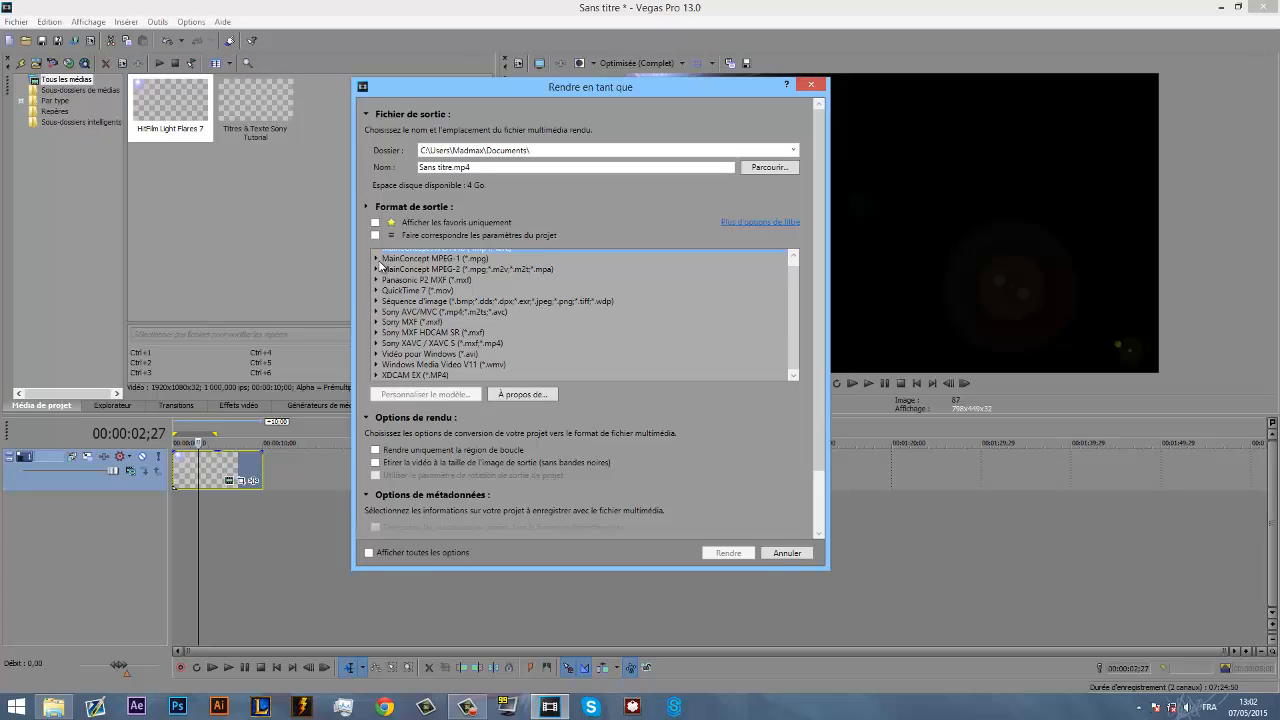
scroll(412, 298, up, 1)
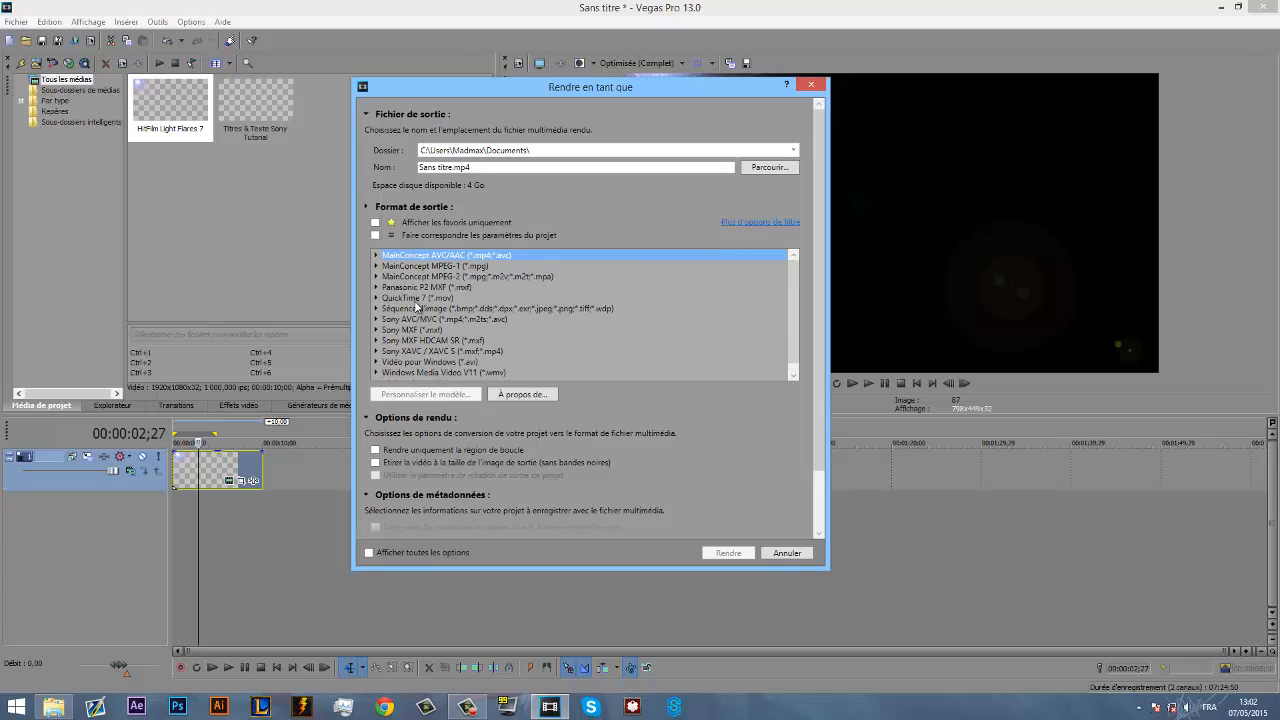
click(378, 259)
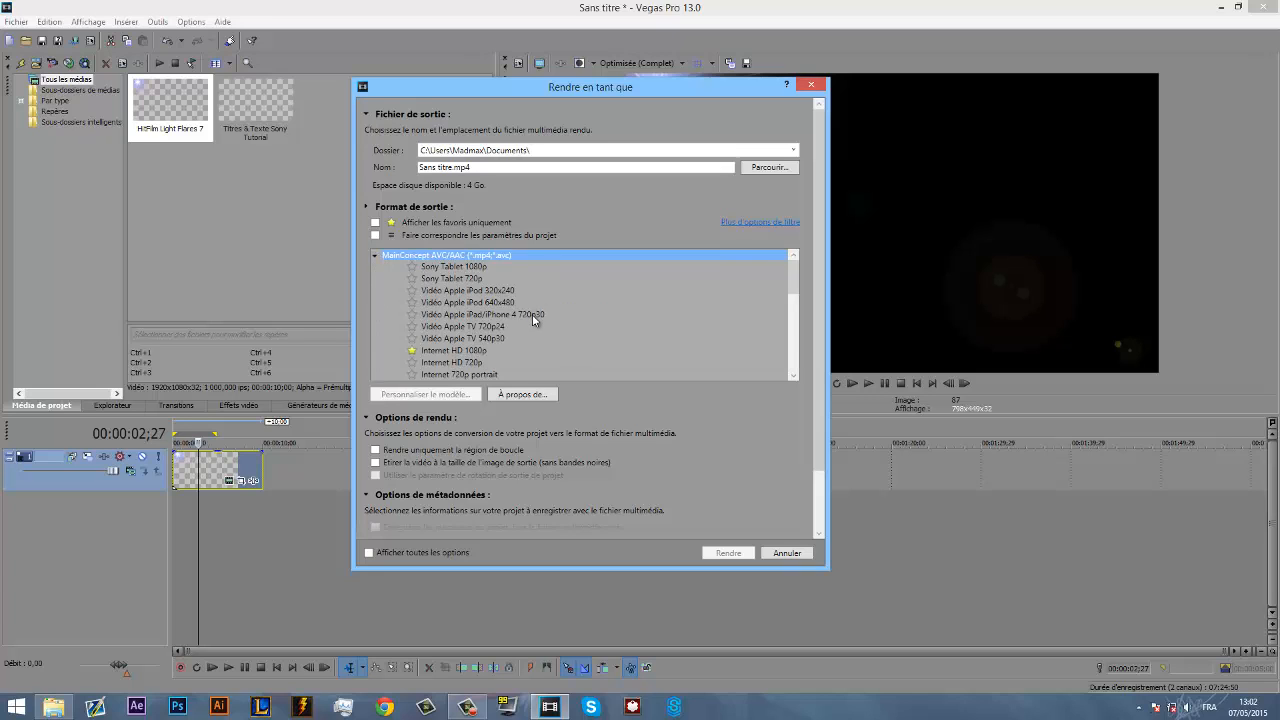
scroll(532, 314, down, 3)
click(427, 318)
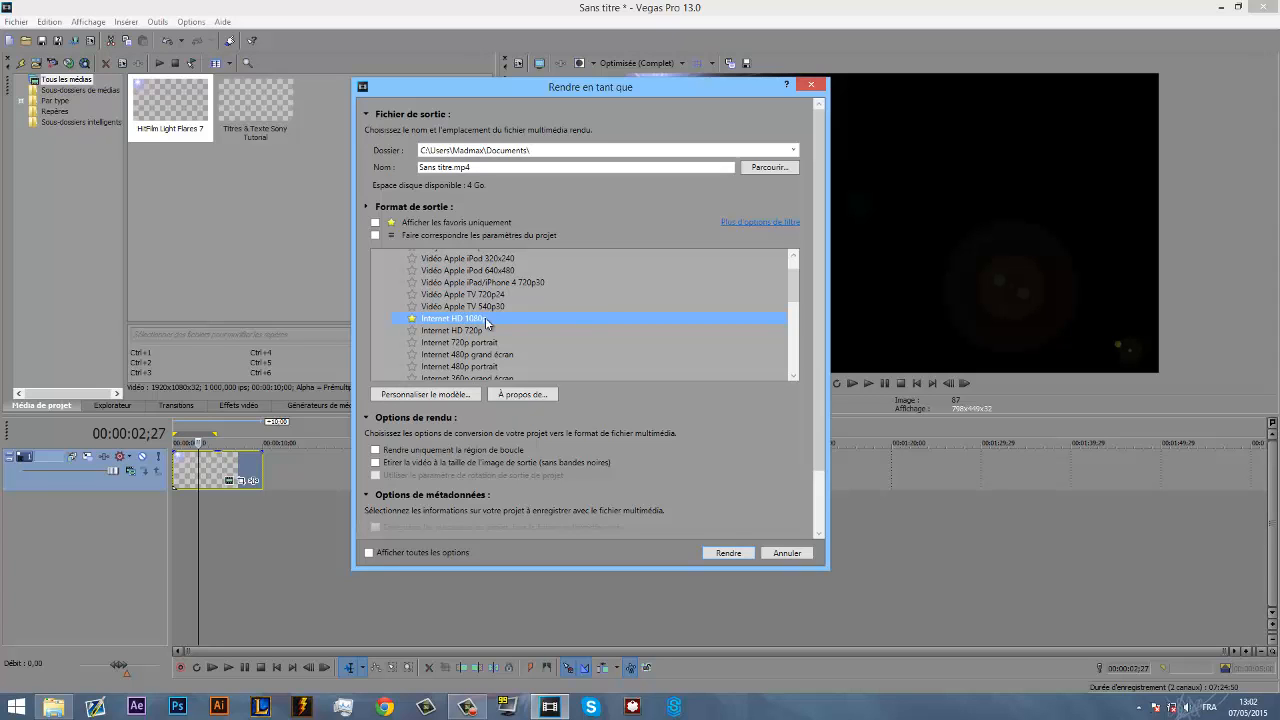
- Look through the other MainConcept AVC/AAC templates and the remaining output formats in the render list
scroll(568, 343, down, 5)
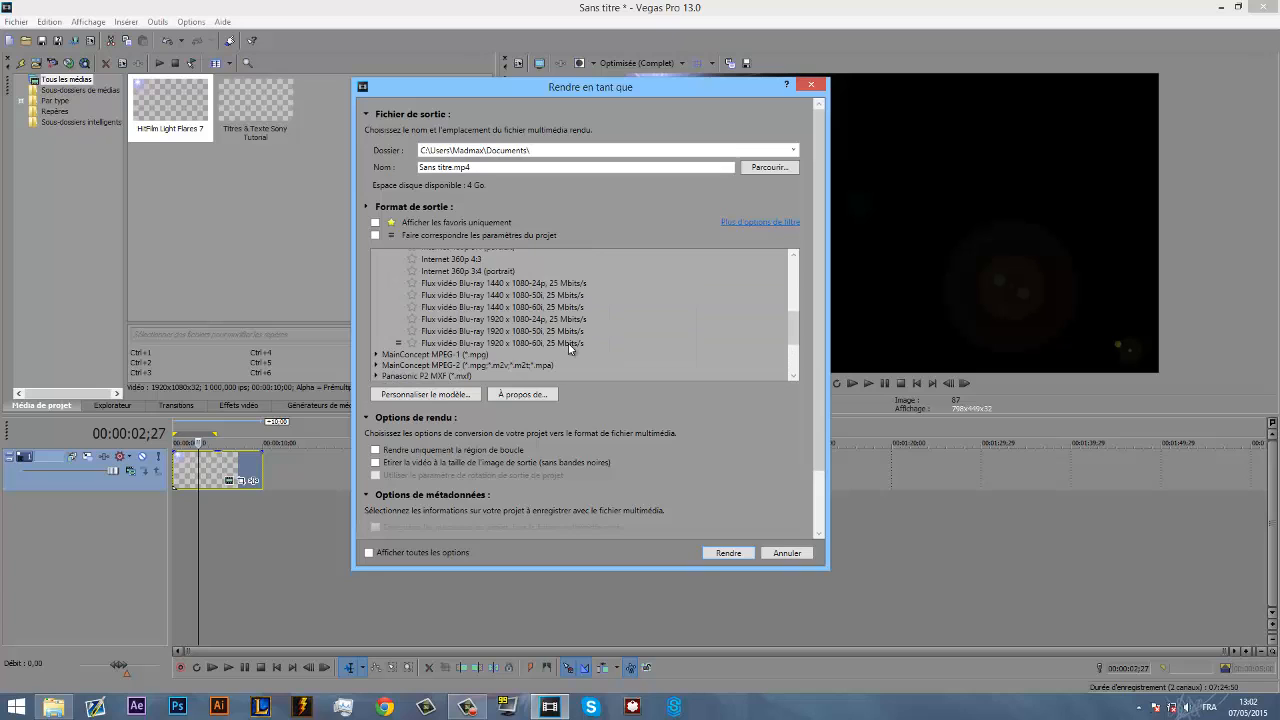
scroll(568, 347, up, 2)
scroll(570, 347, up, 4)
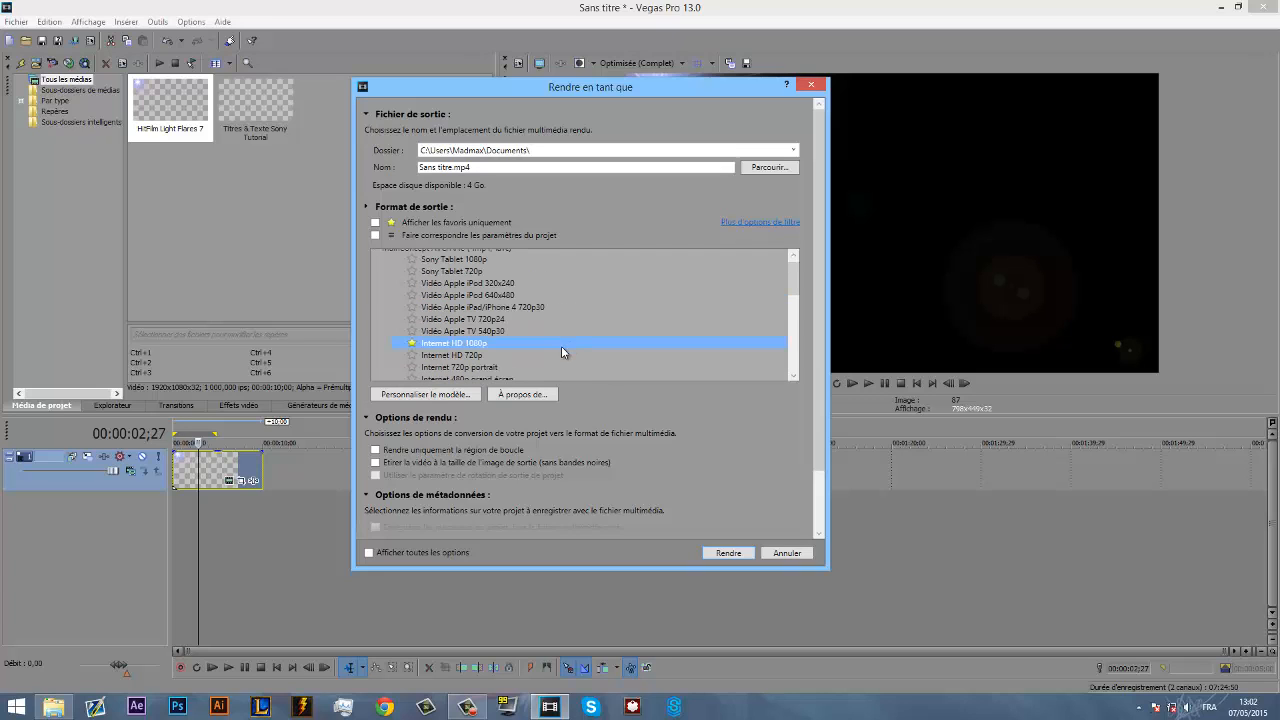
scroll(538, 316, down, 2)
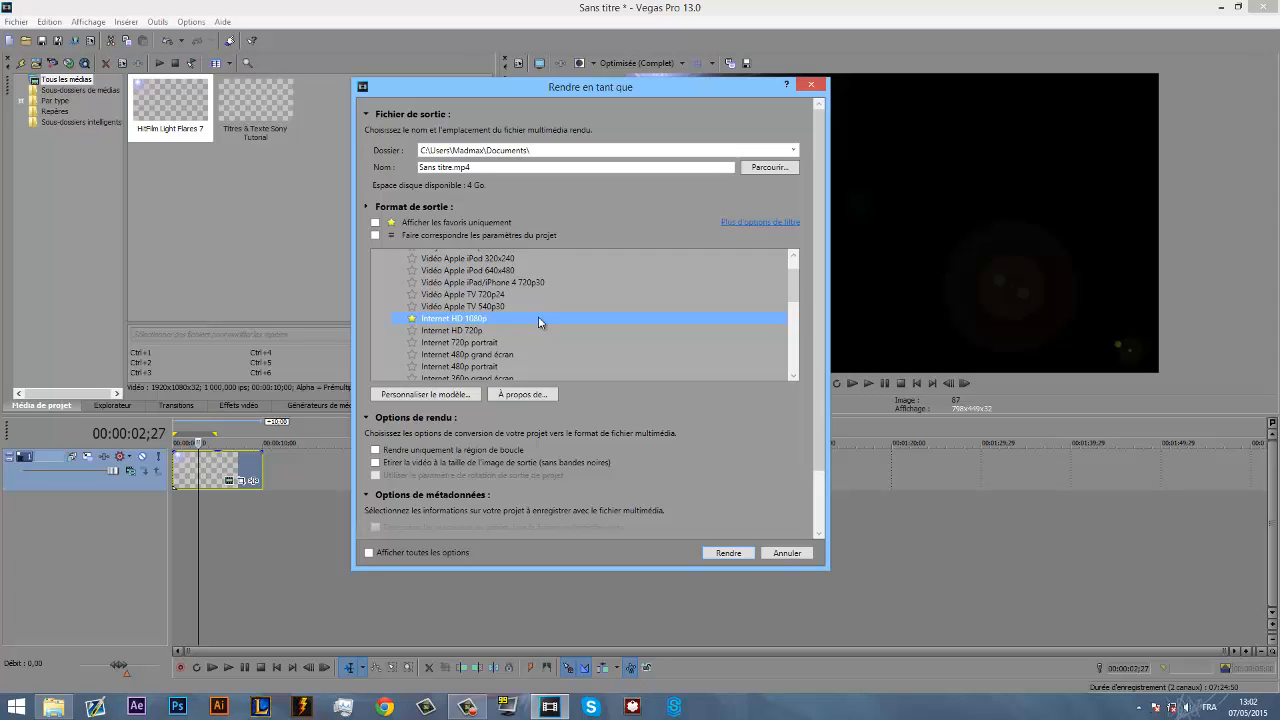
scroll(637, 352, down, 8)
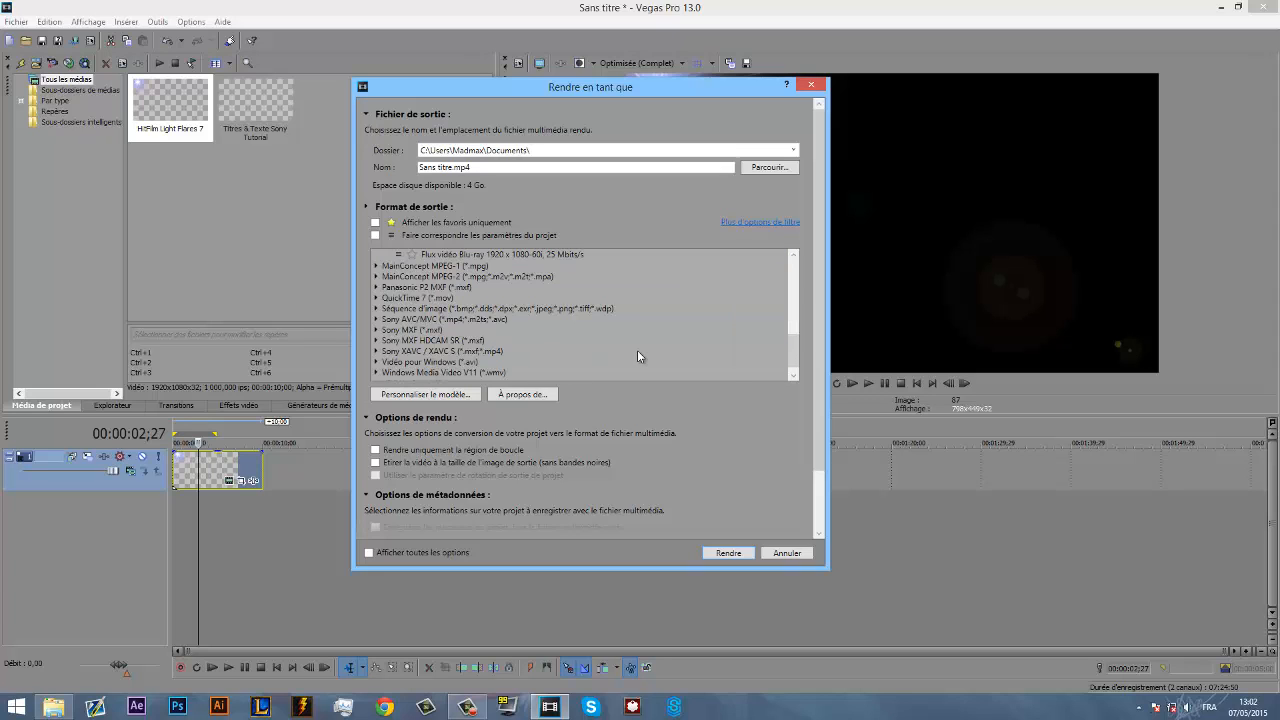
scroll(637, 356, down, 1)
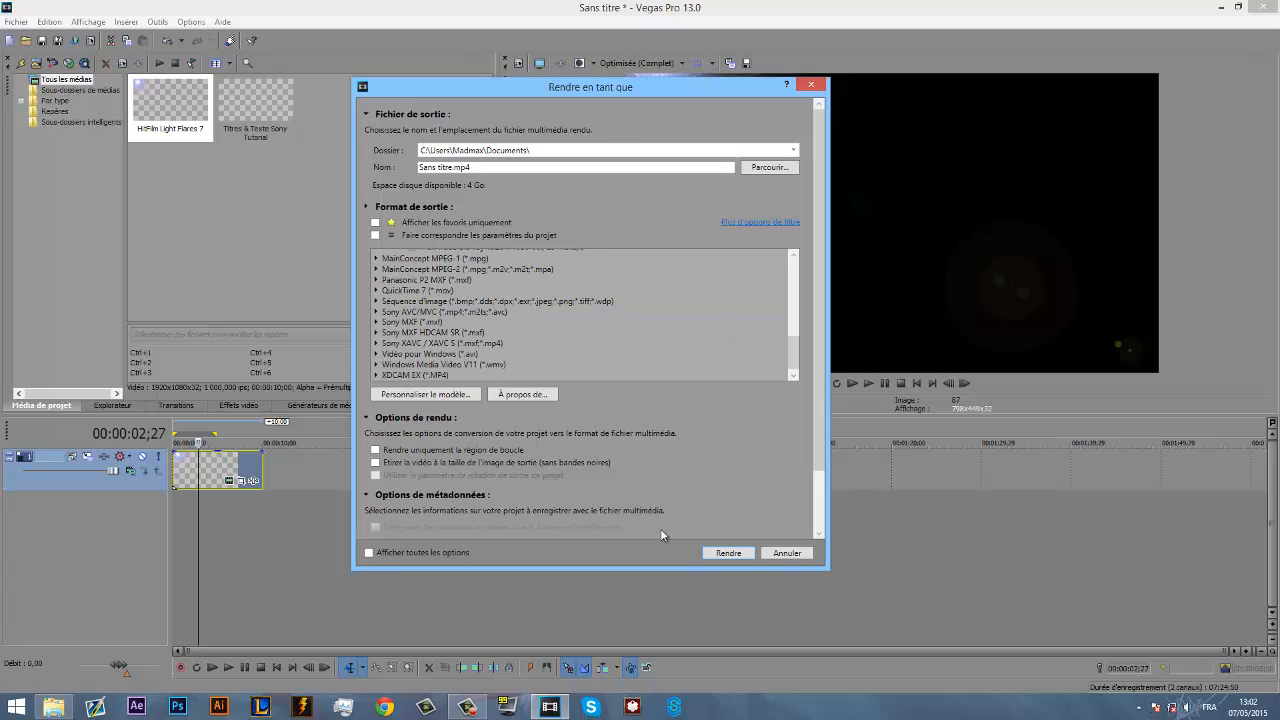
scroll(594, 306, up, 6)
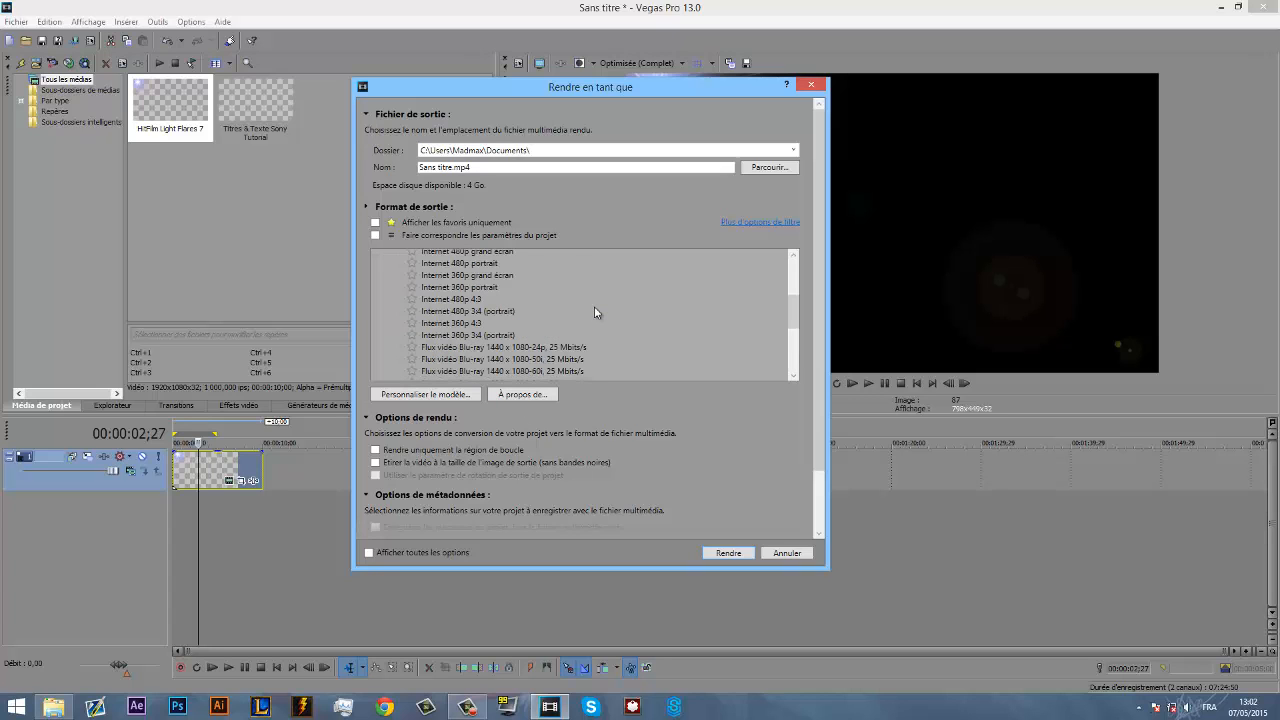
scroll(594, 306, up, 3)
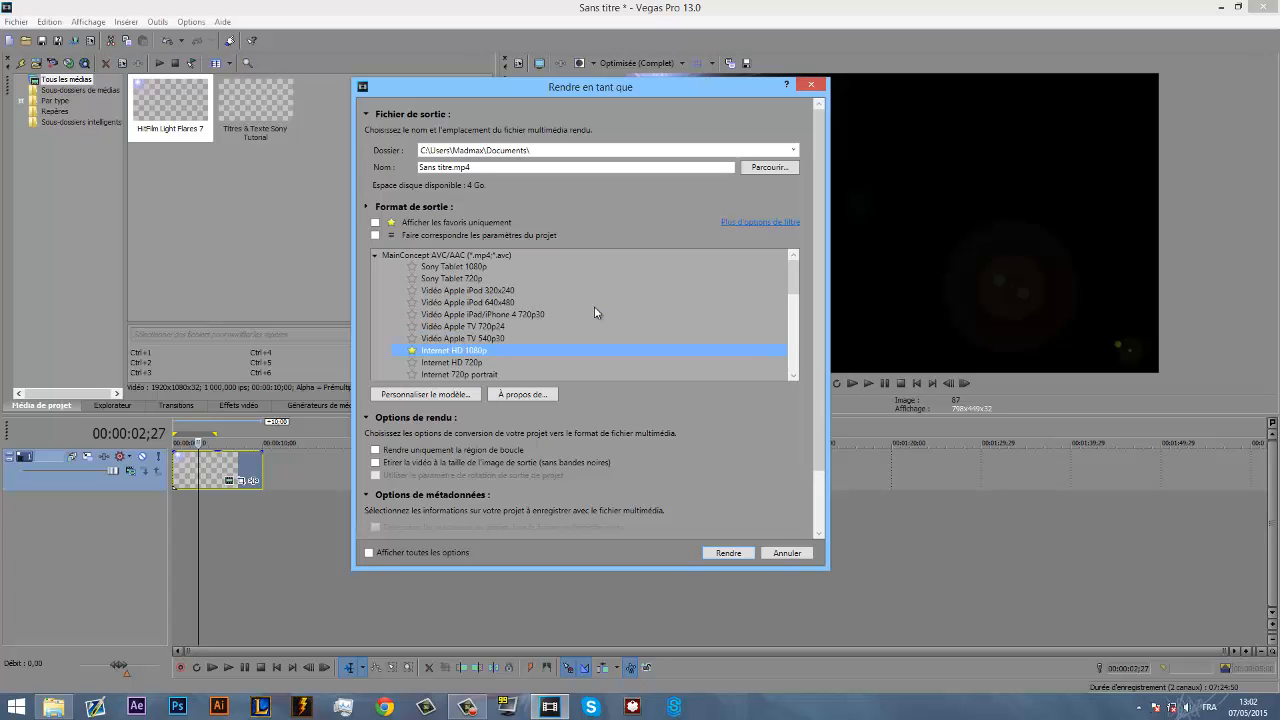
- Start rendering the project to Sans titre.mp4 and cancel the render
click(724, 553)
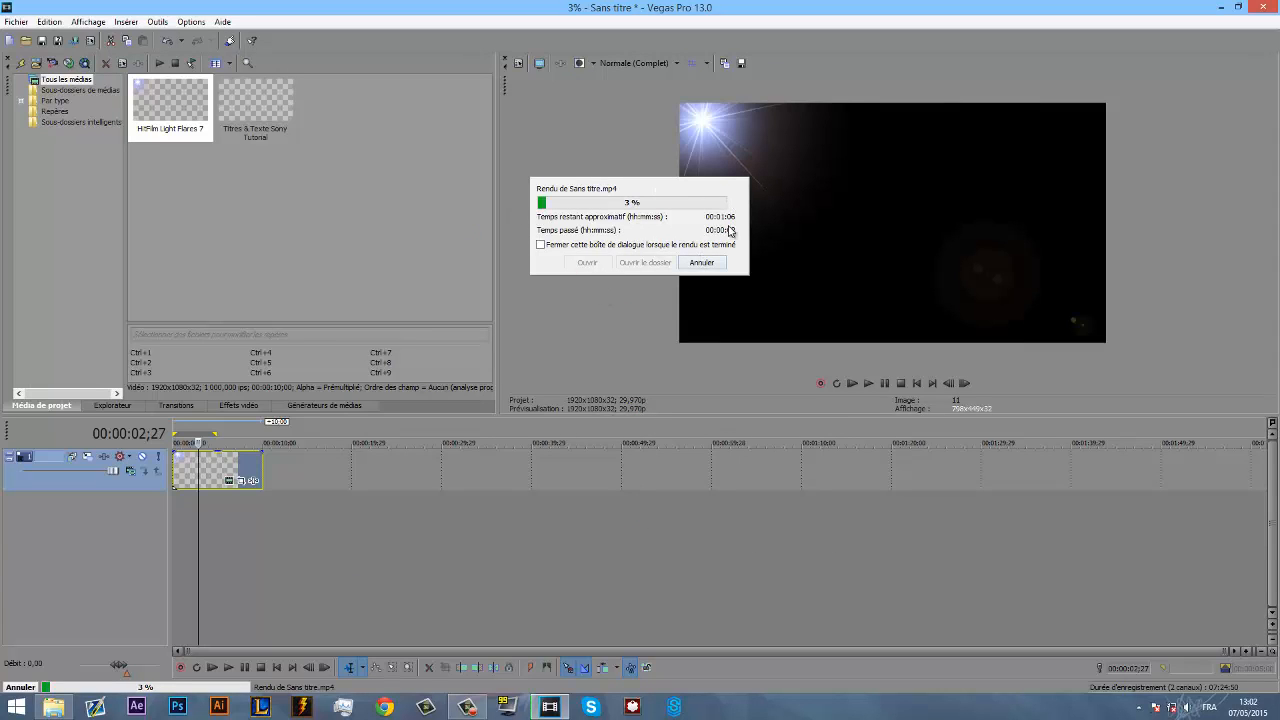
click(703, 262)
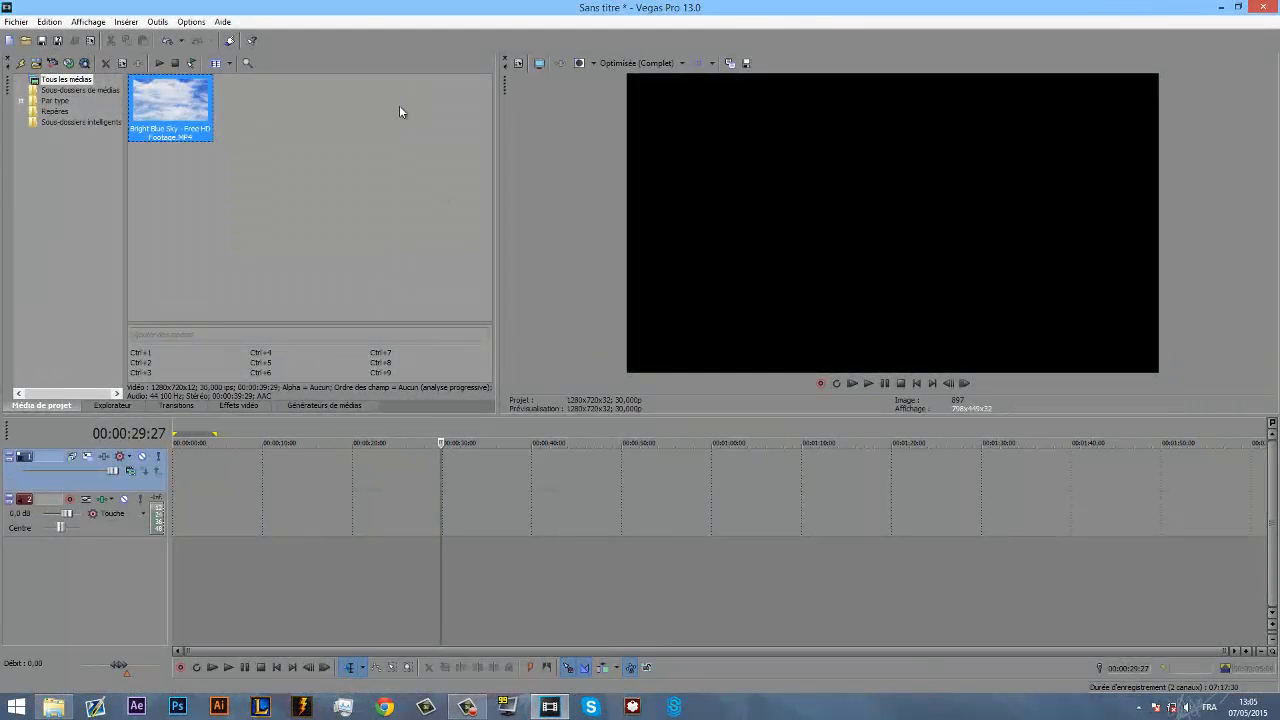
- Place the Bright Blue Sky - Free HD Footage.MP4 clip at the start of the video track
drag(149, 119, 192, 465)
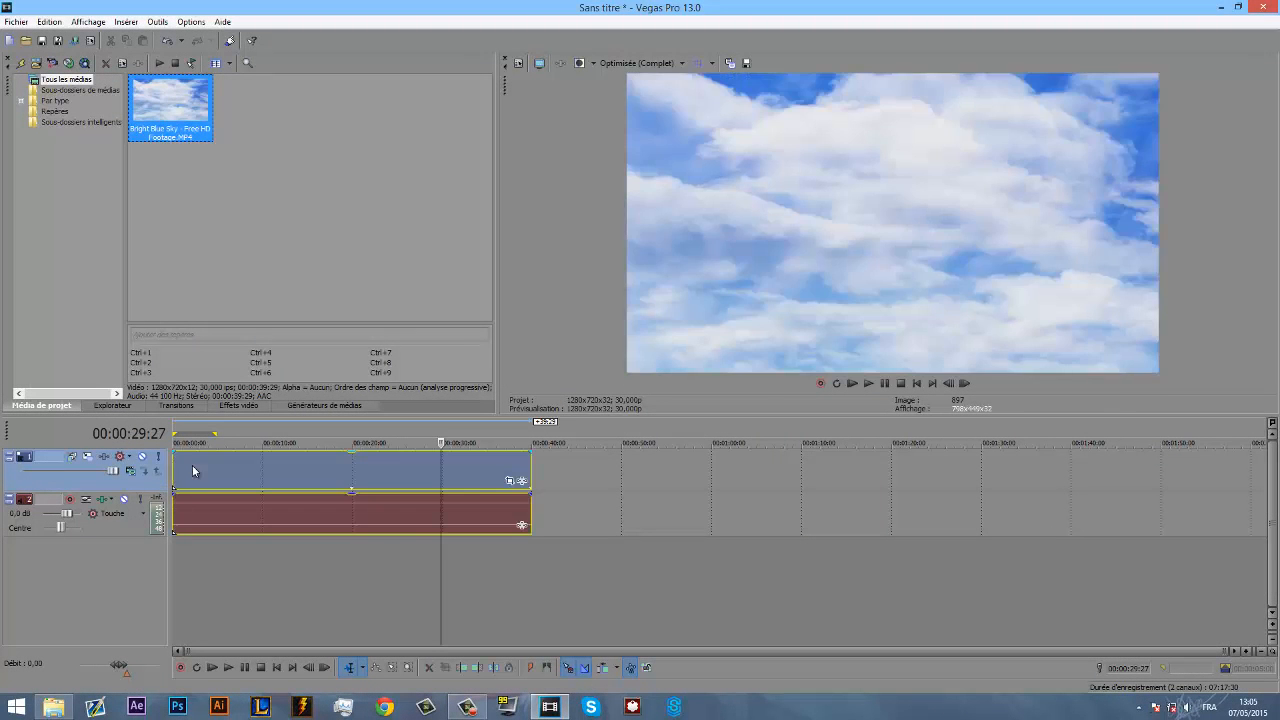
- Look through the available video effects in the effects list and in the sky clip's event effects chooser
click(238, 405)
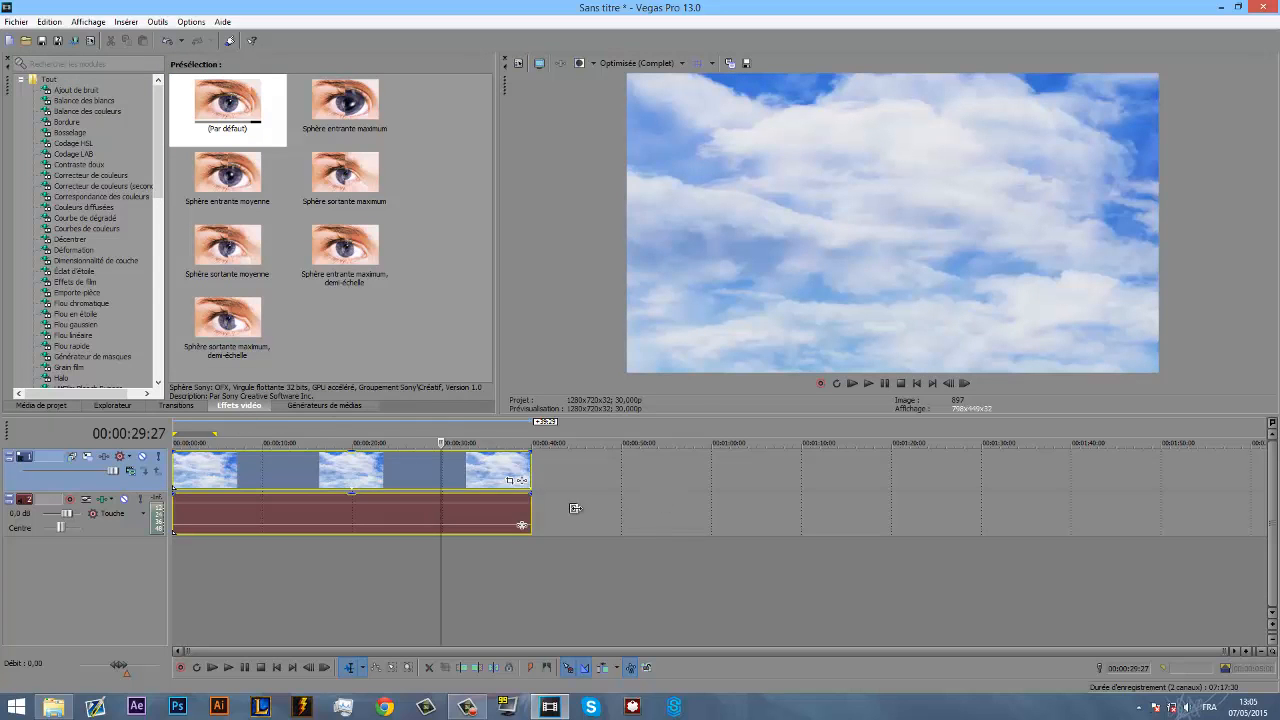
click(520, 482)
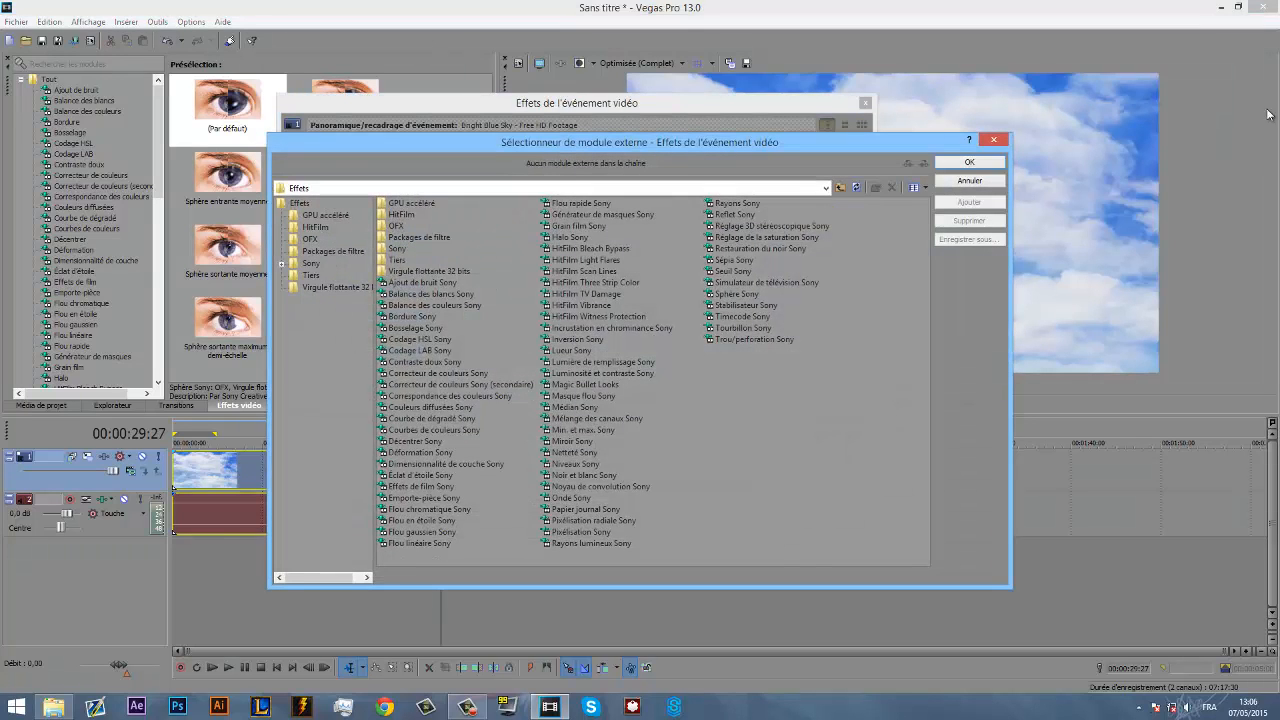
click(990, 138)
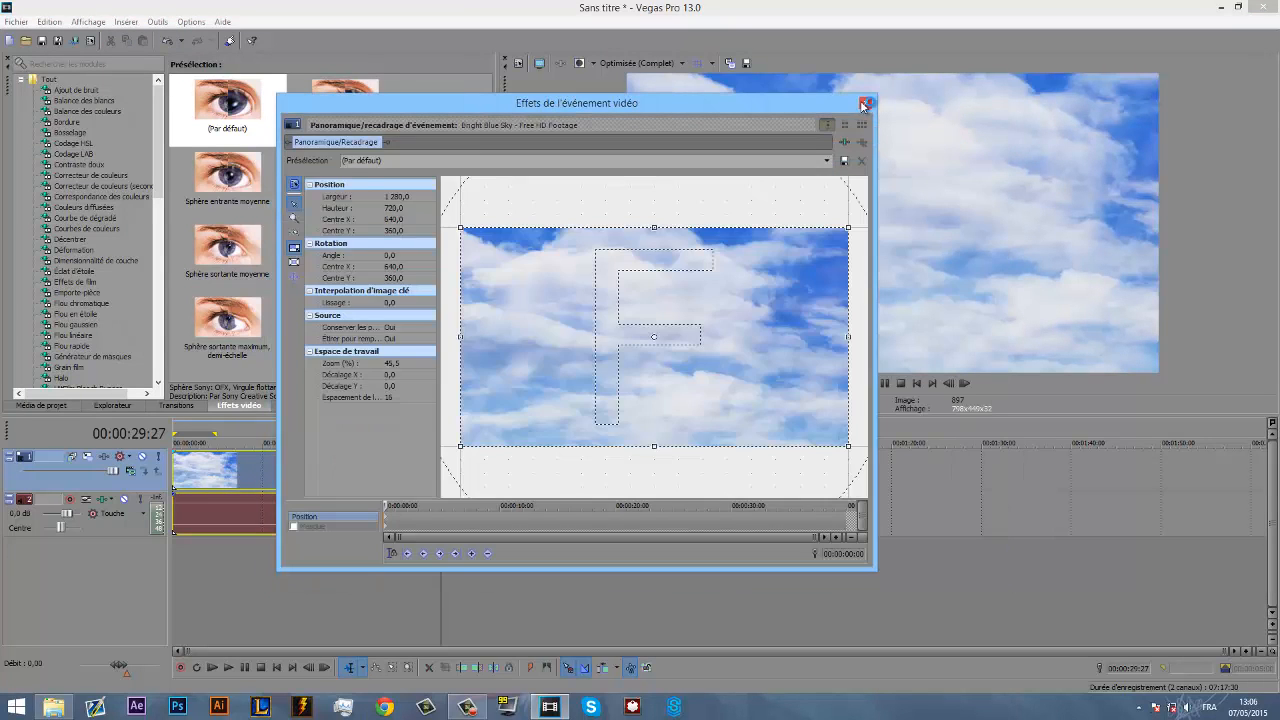
click(867, 106)
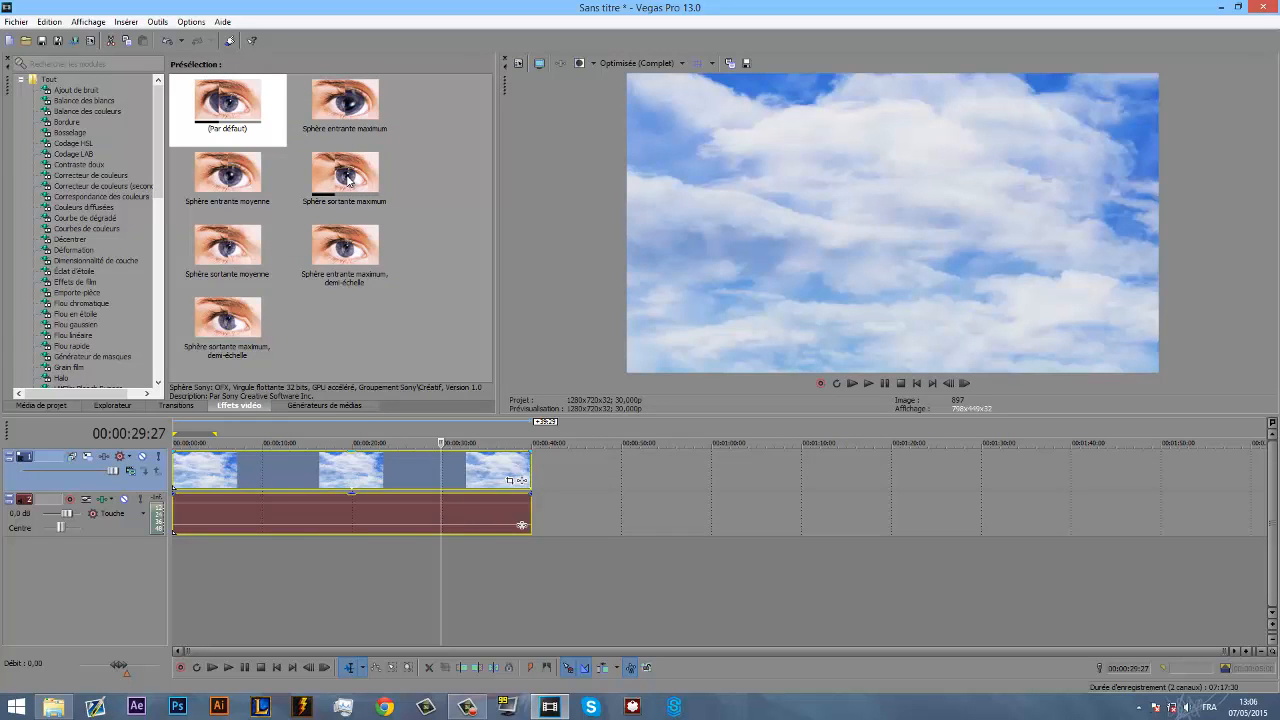
scroll(72, 141, down, 3)
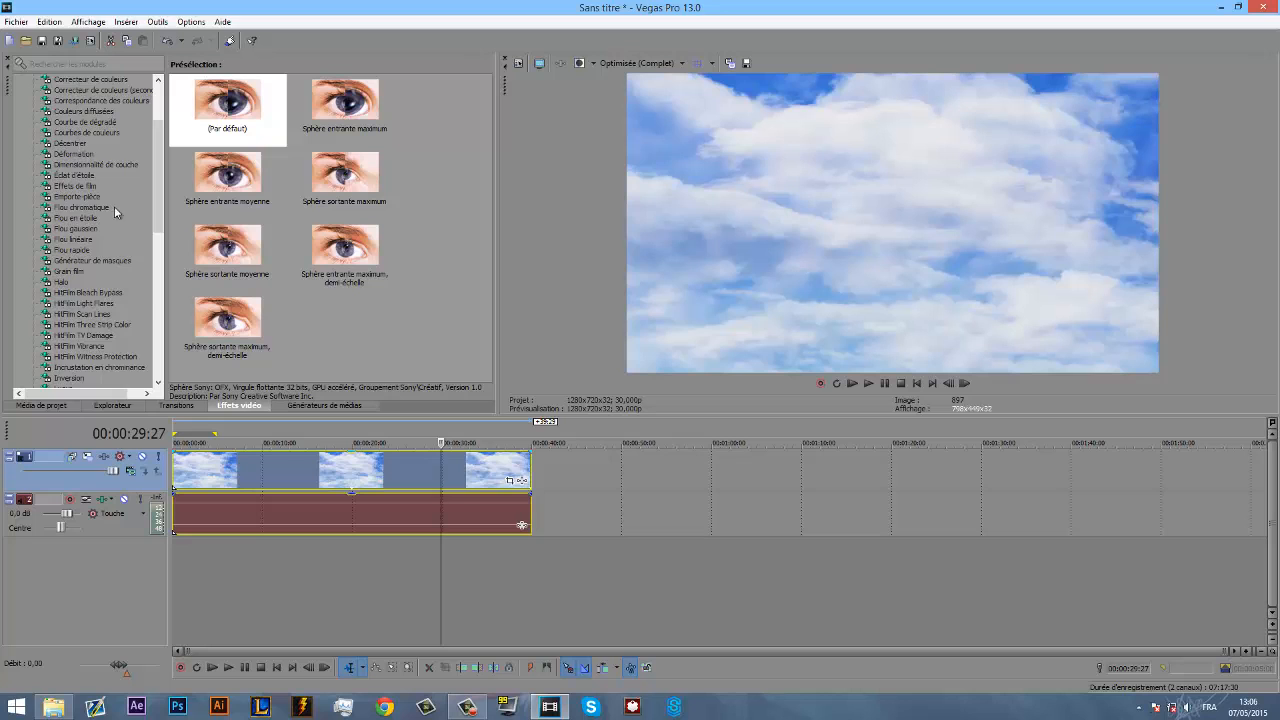
scroll(114, 206, down, 6)
- Add the Magic Bullet Looks effect to the sky clip and close its effects window
click(520, 480)
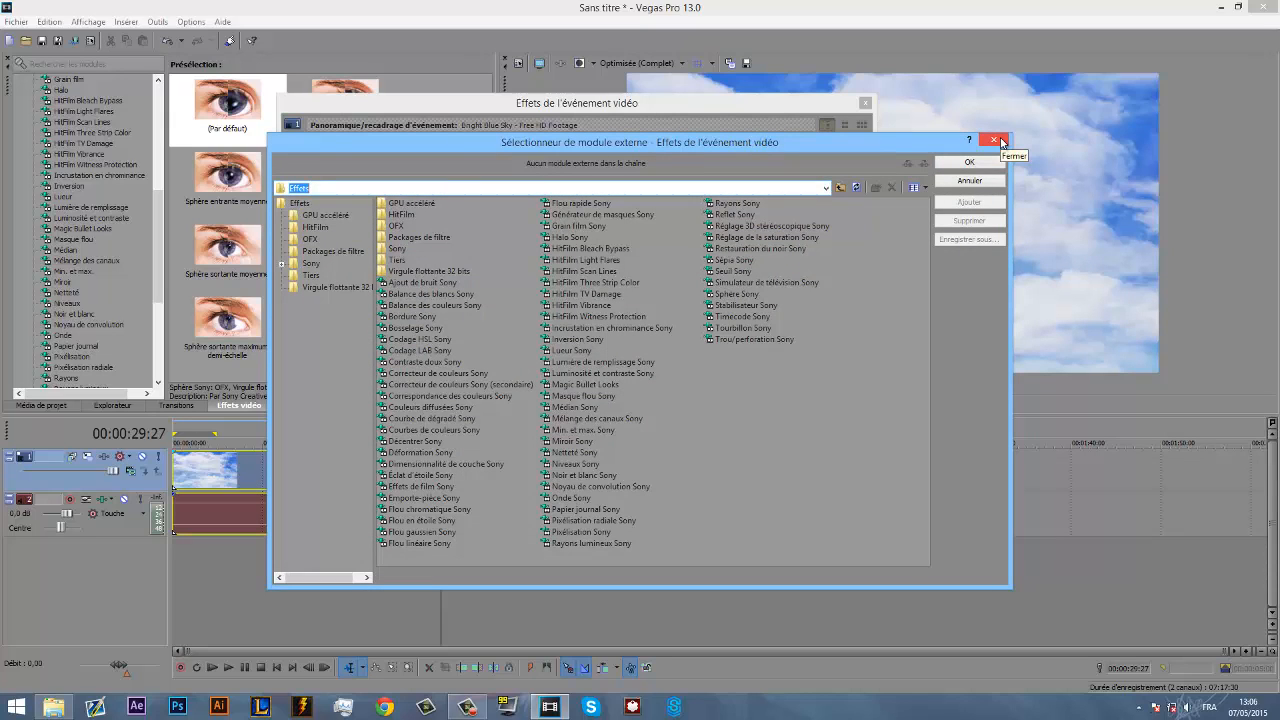
click(897, 269)
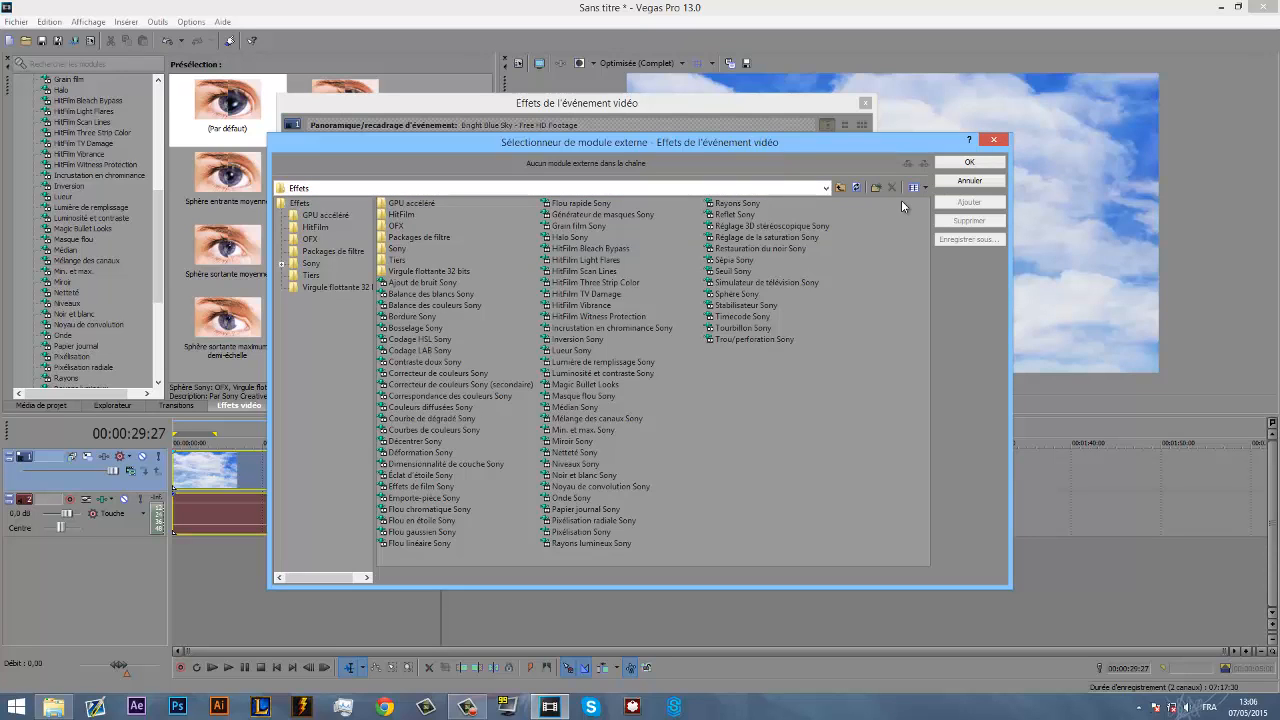
click(603, 386)
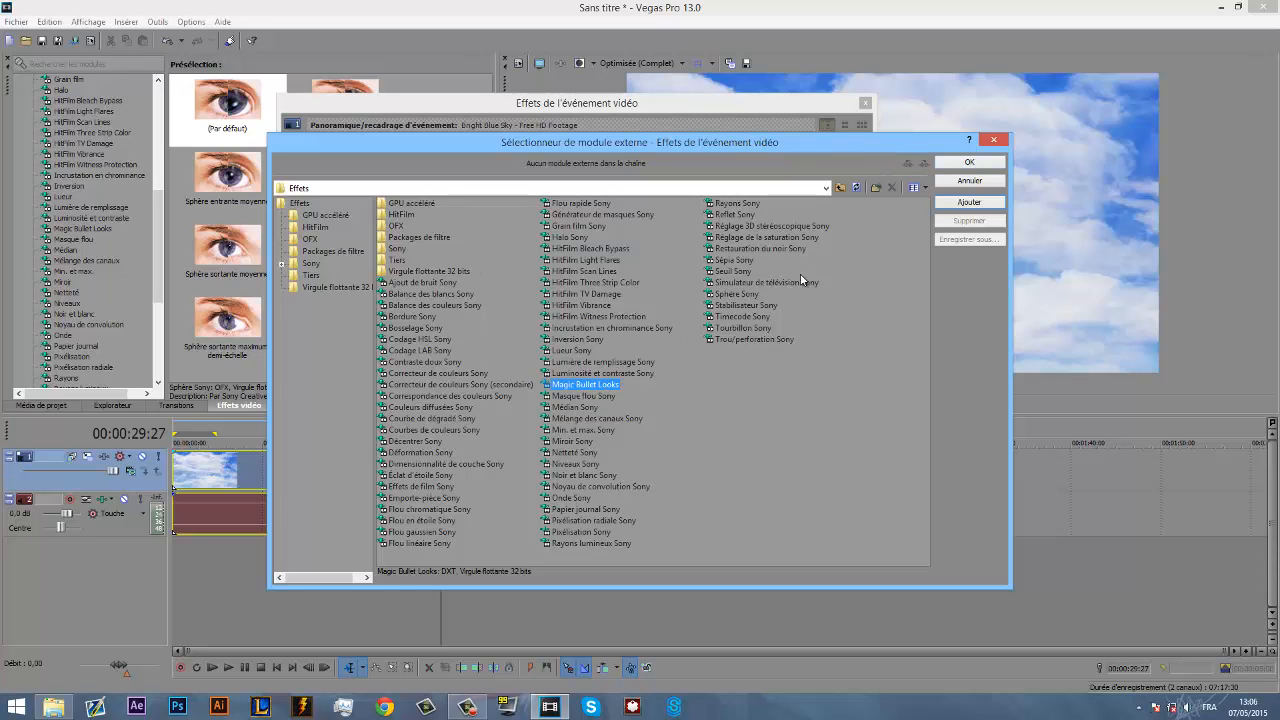
click(967, 164)
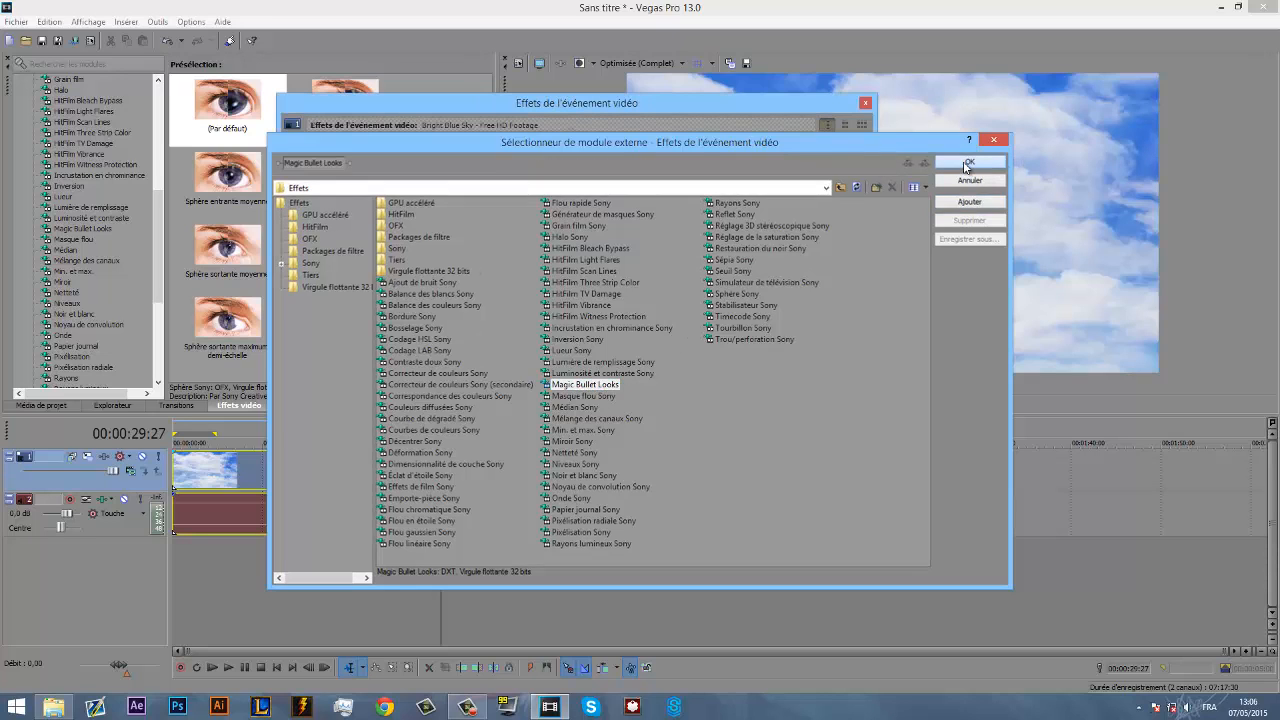
drag(504, 108, 789, 100)
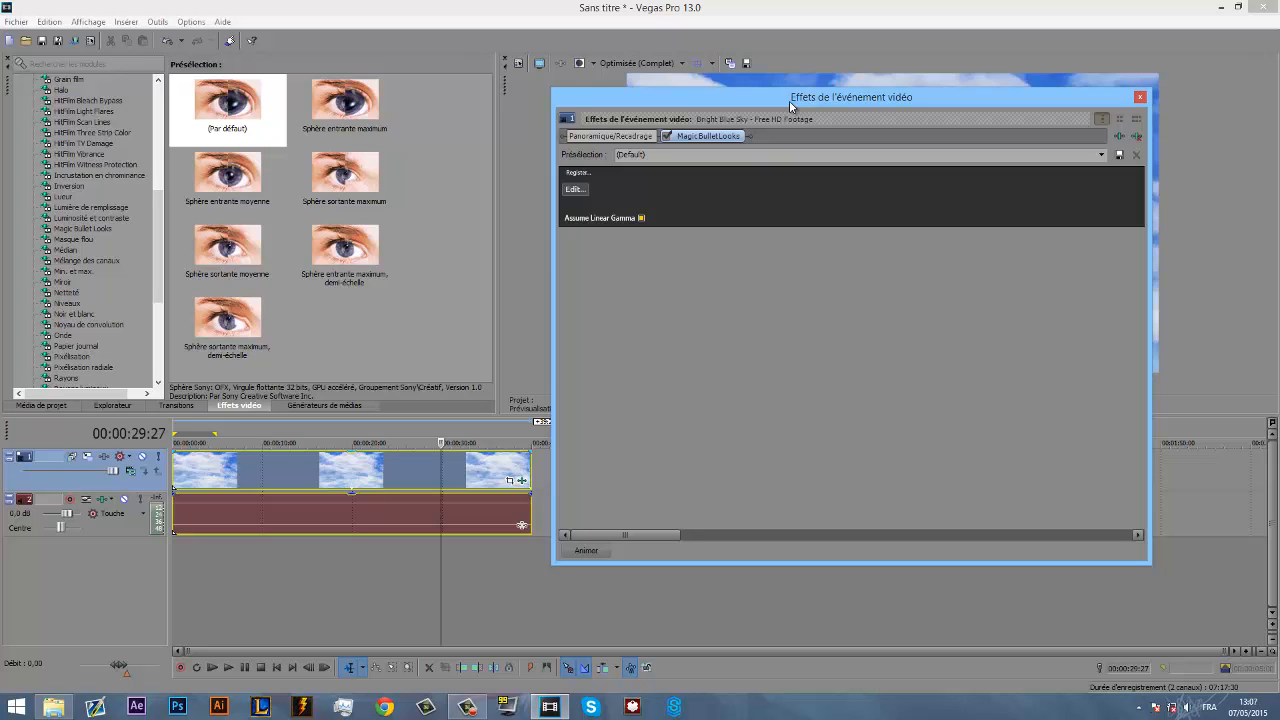
click(1140, 97)
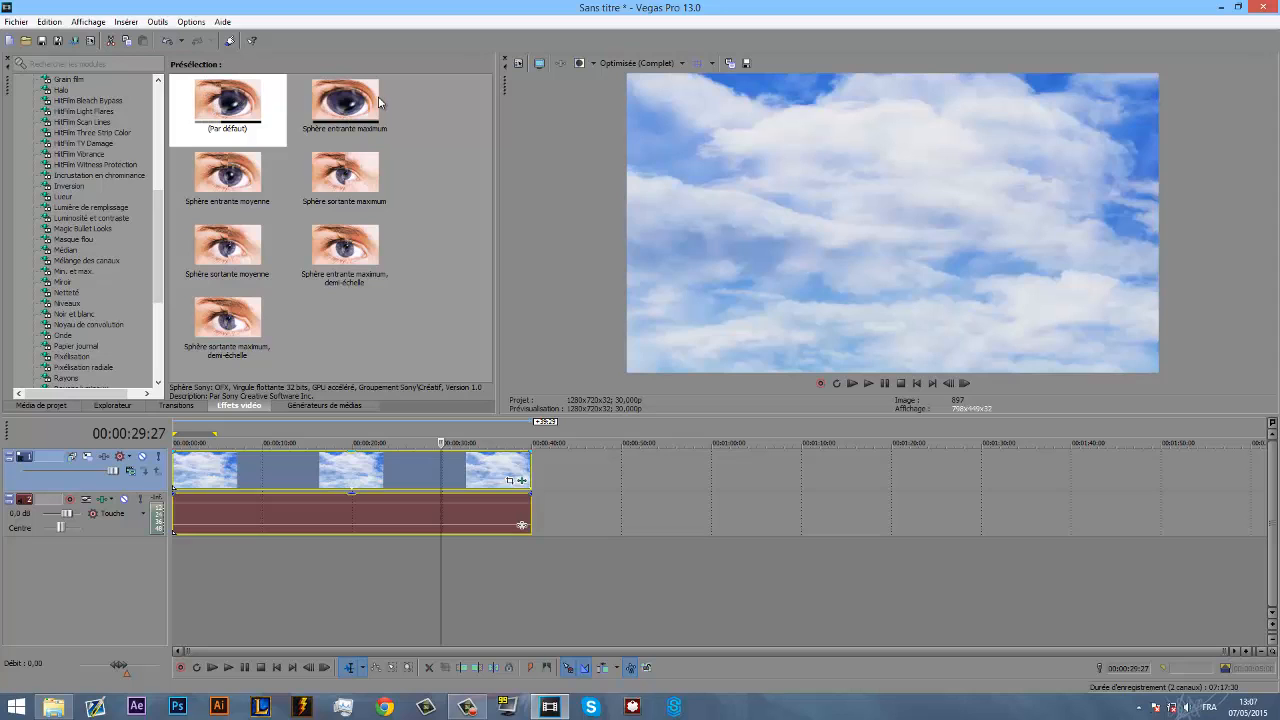
- Apply the Sphère entrante maximum preset to the sky clip and set its Quantité to about -0,646
drag(364, 104, 350, 474)
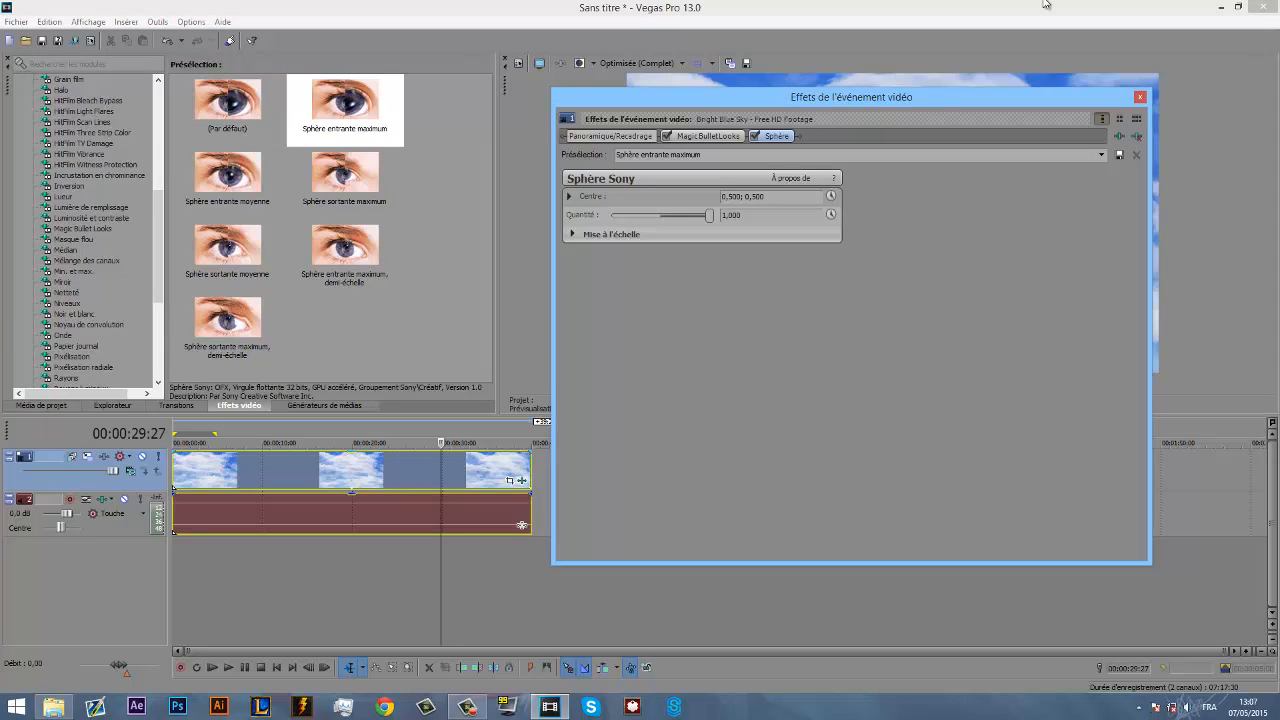
drag(788, 95, 289, 79)
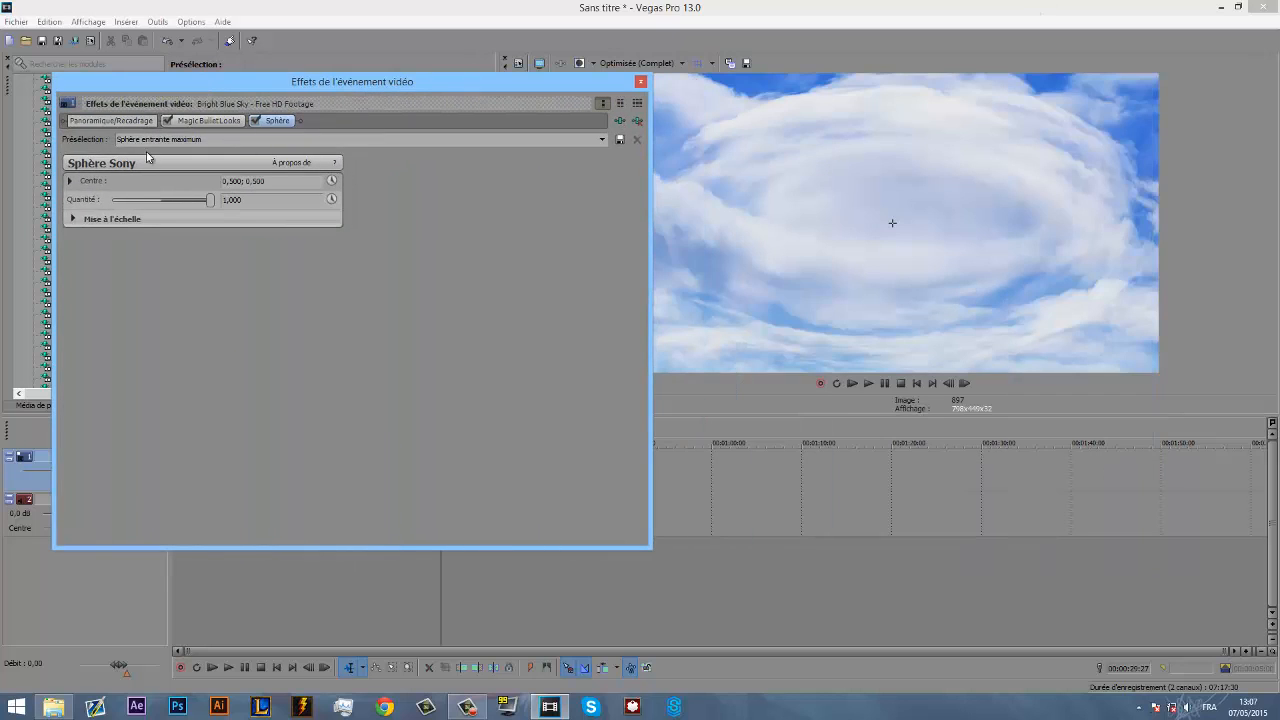
drag(210, 200, 128, 204)
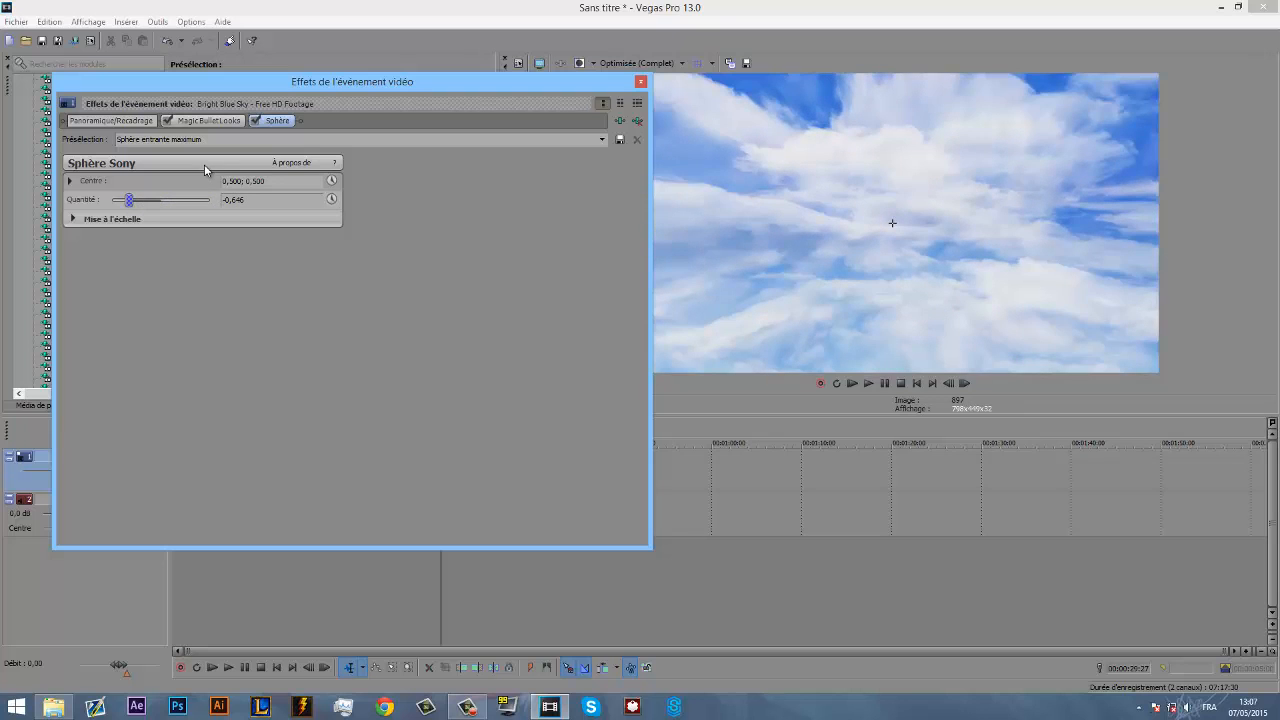
click(641, 81)
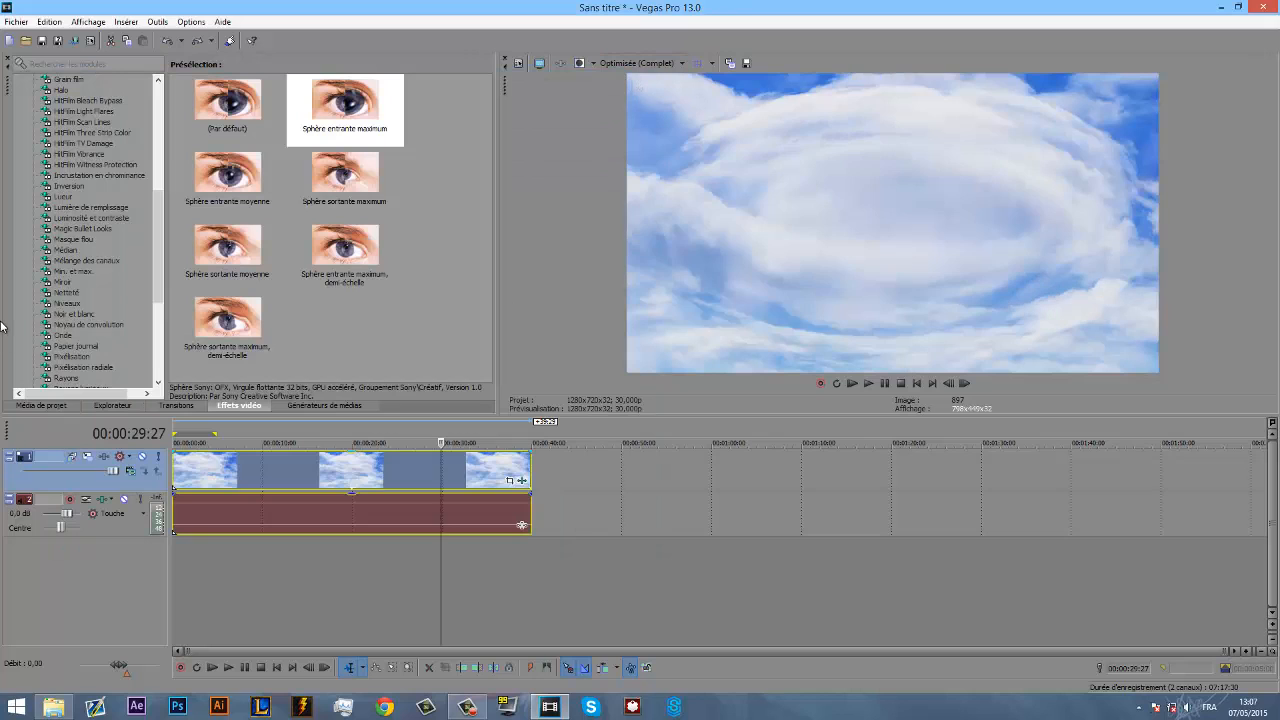
- Look through the Sphère, Simulateur de télévision and Timecode effects in the video effects list
scroll(40, 325, down, 7)
drag(60, 301, 365, 470)
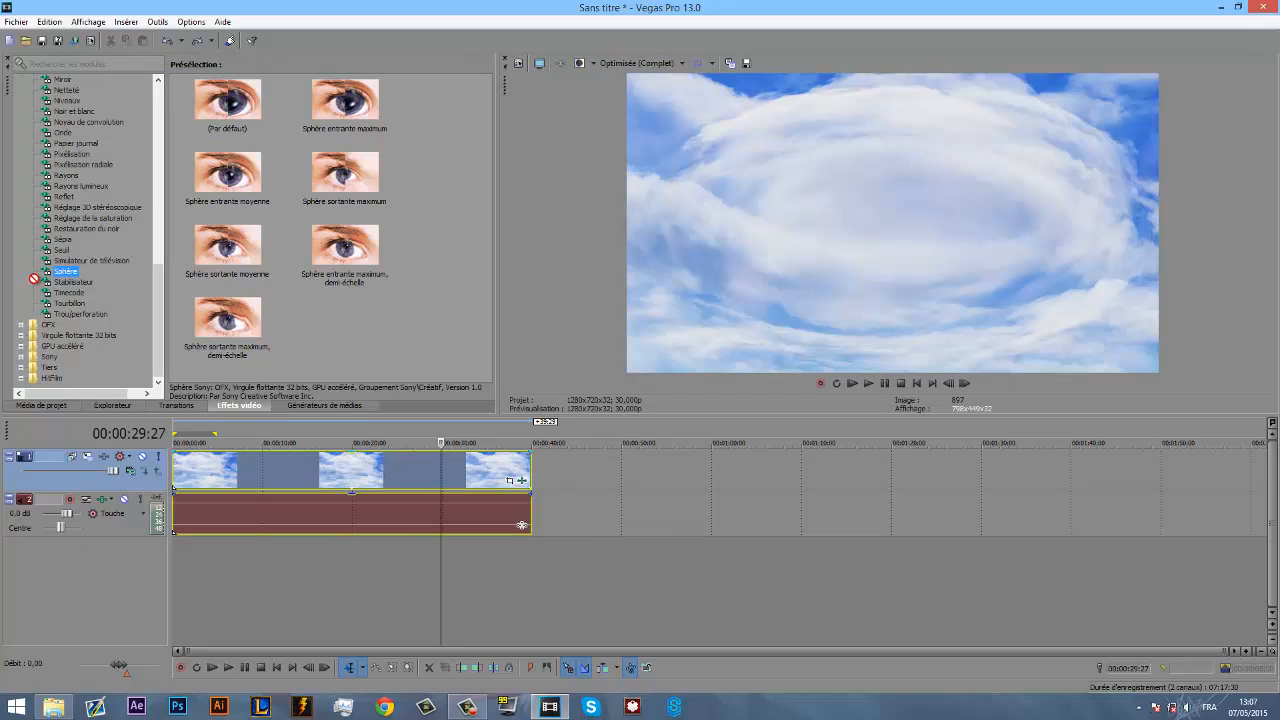
click(78, 261)
click(76, 293)
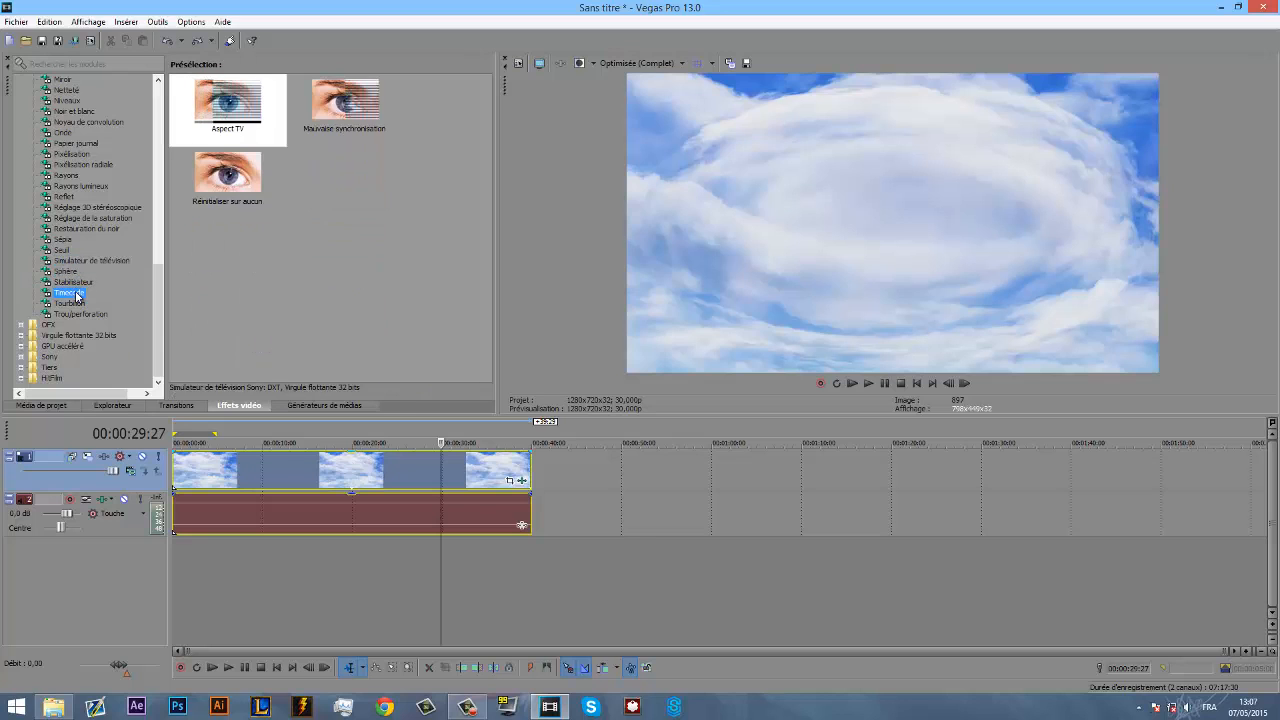
- Apply the Tourbillon effect to the sky clip with Quantité about 0,087 and horizontal scale about 0,467
click(76, 304)
drag(76, 304, 268, 480)
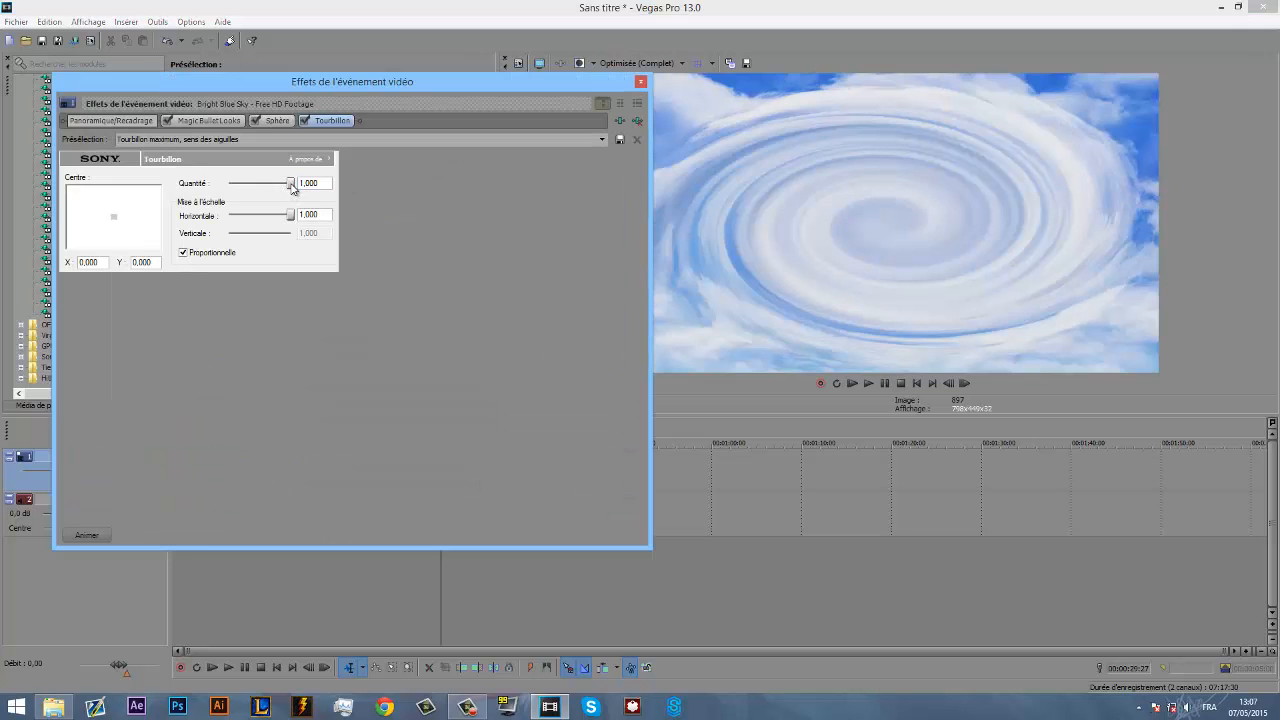
drag(292, 187, 258, 220)
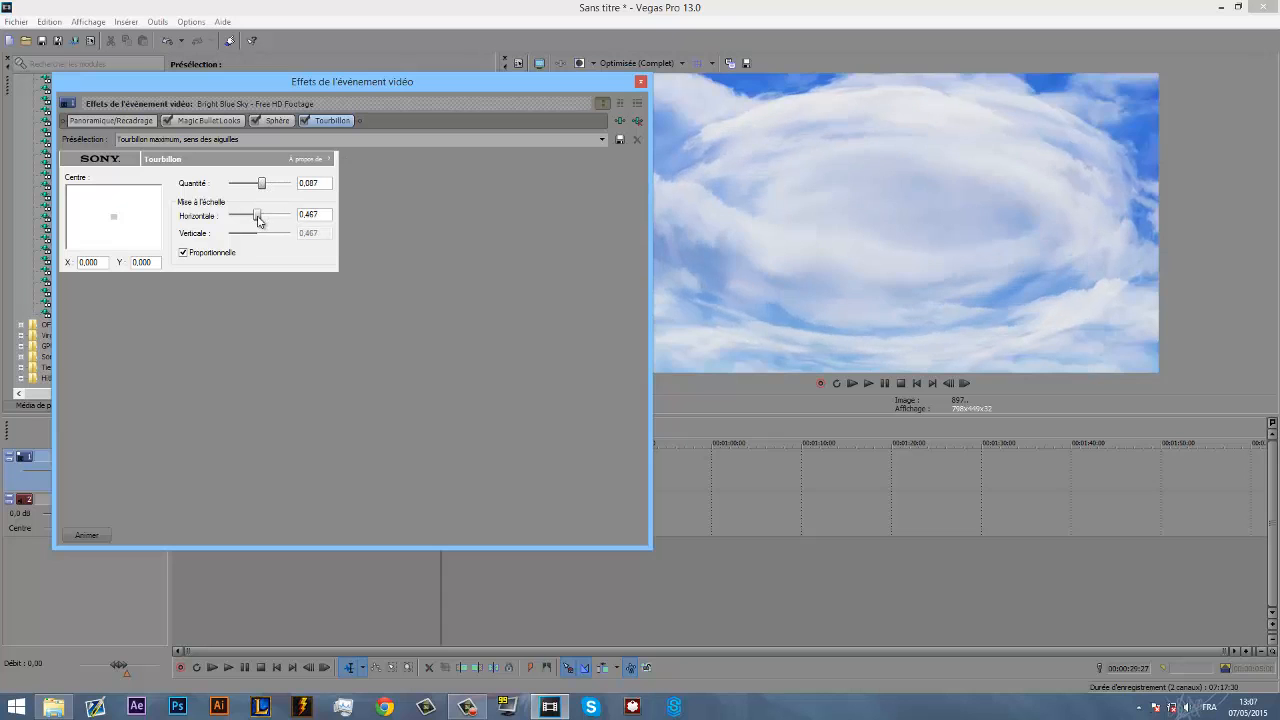
click(641, 84)
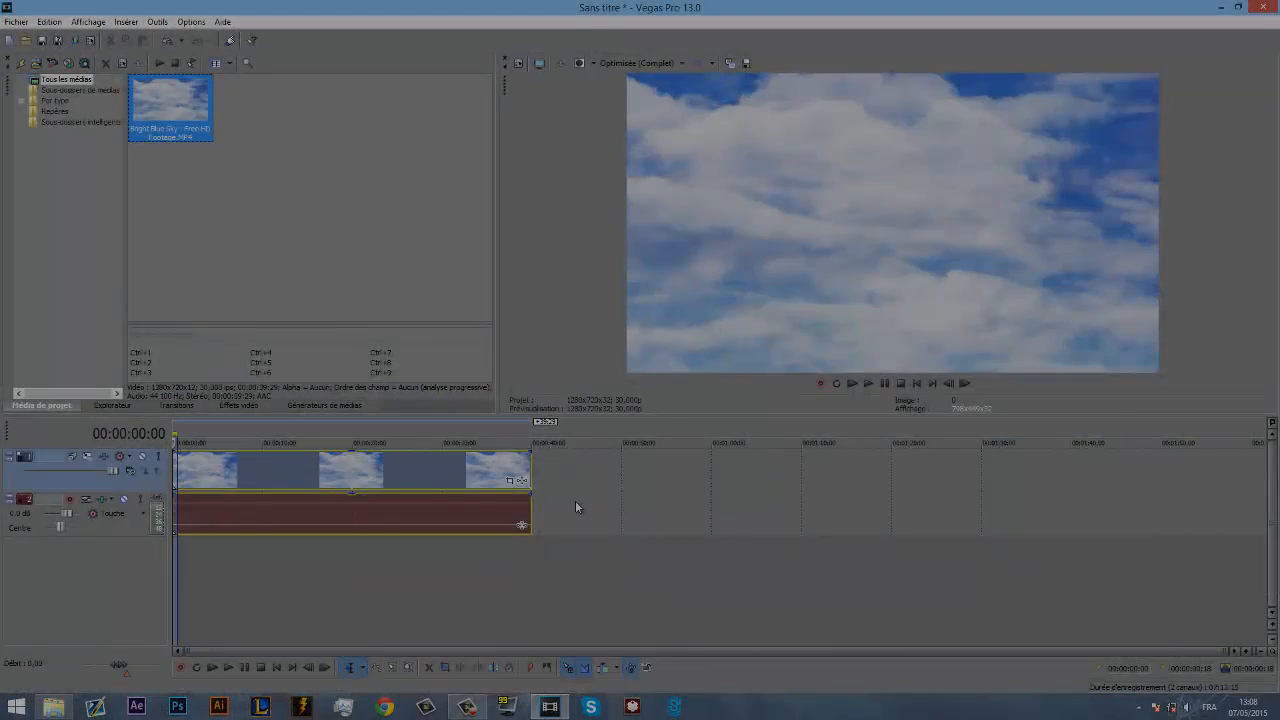
- Insert a Rapidité envelope on the sky clip's video event
click(577, 500)
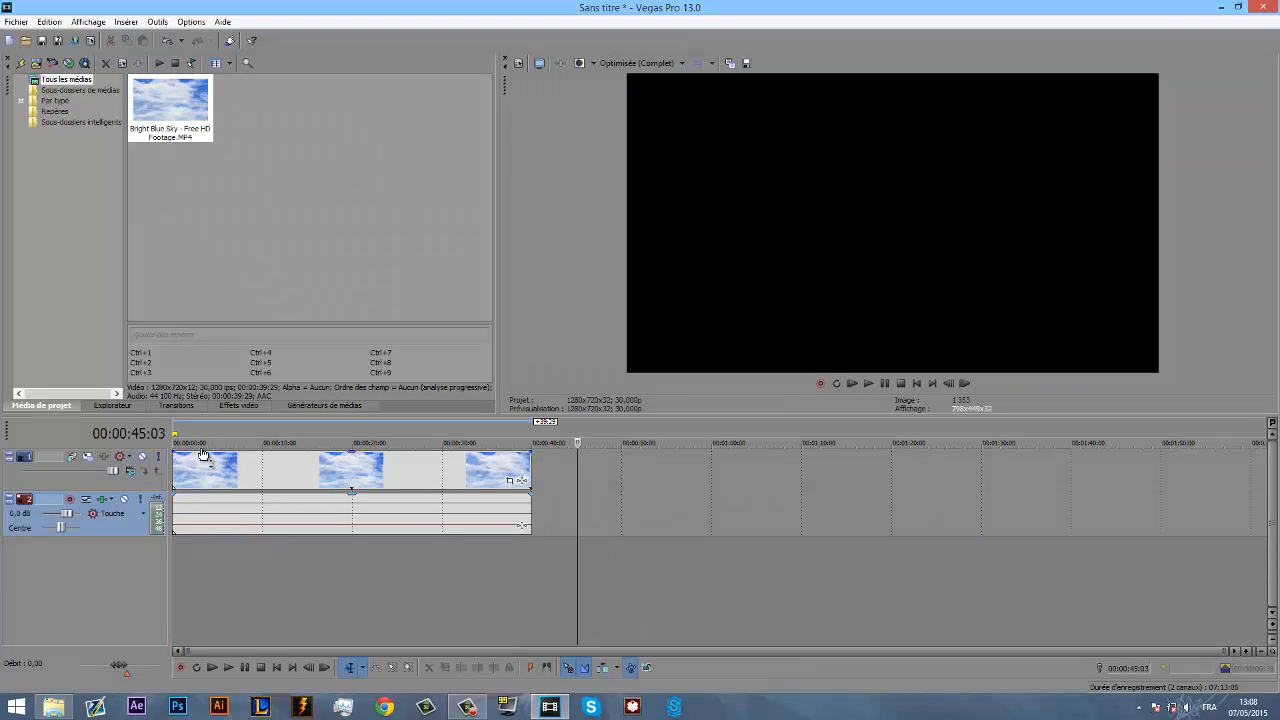
click(177, 470)
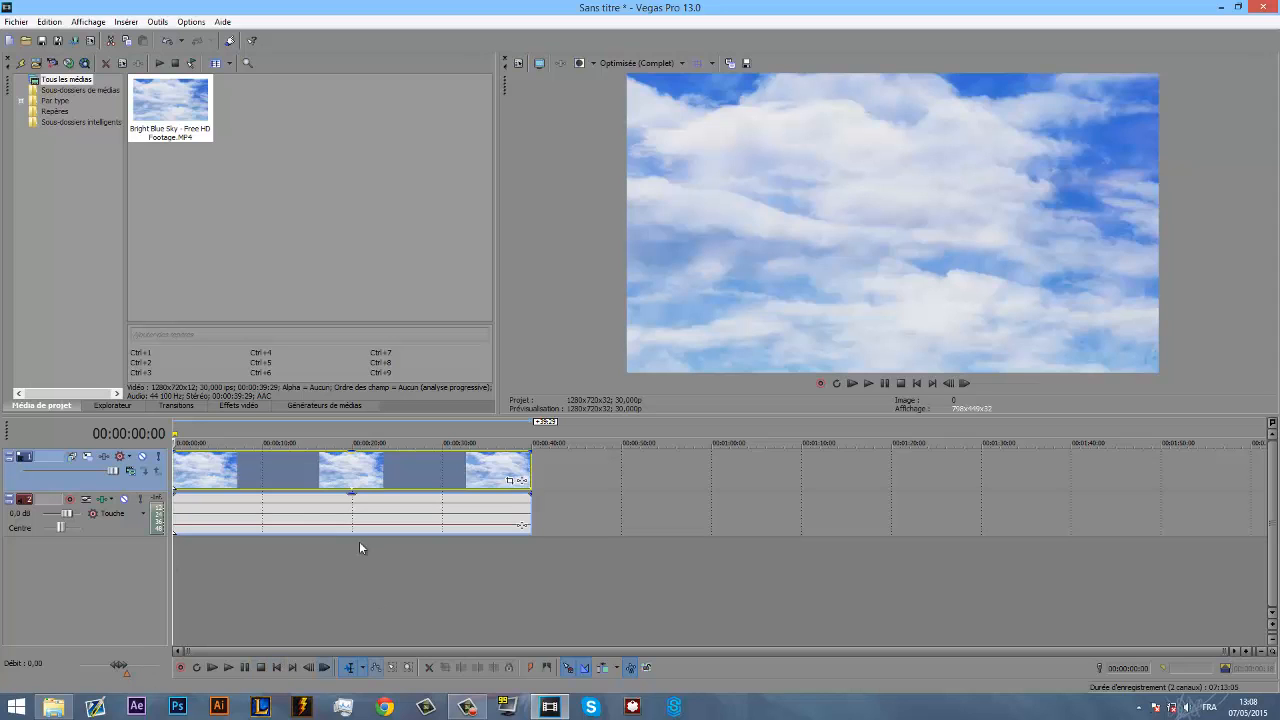
right_click(243, 466)
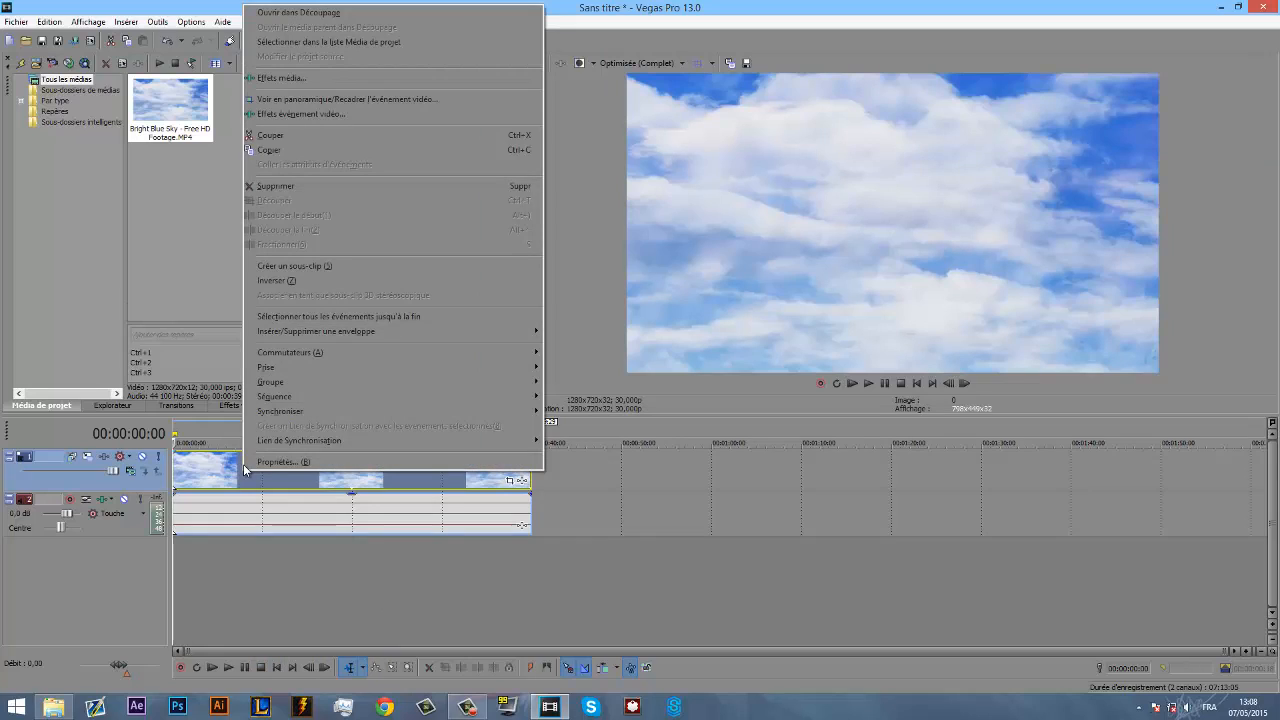
mouse_move(312, 336)
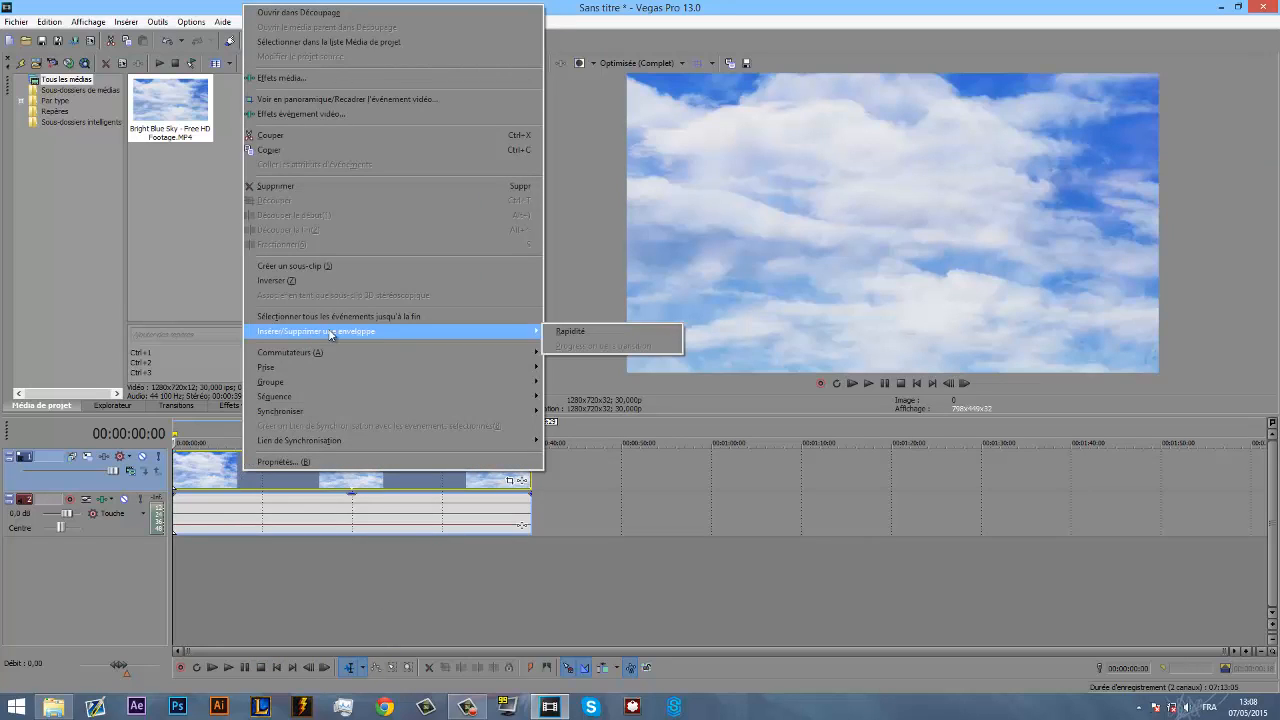
click(609, 333)
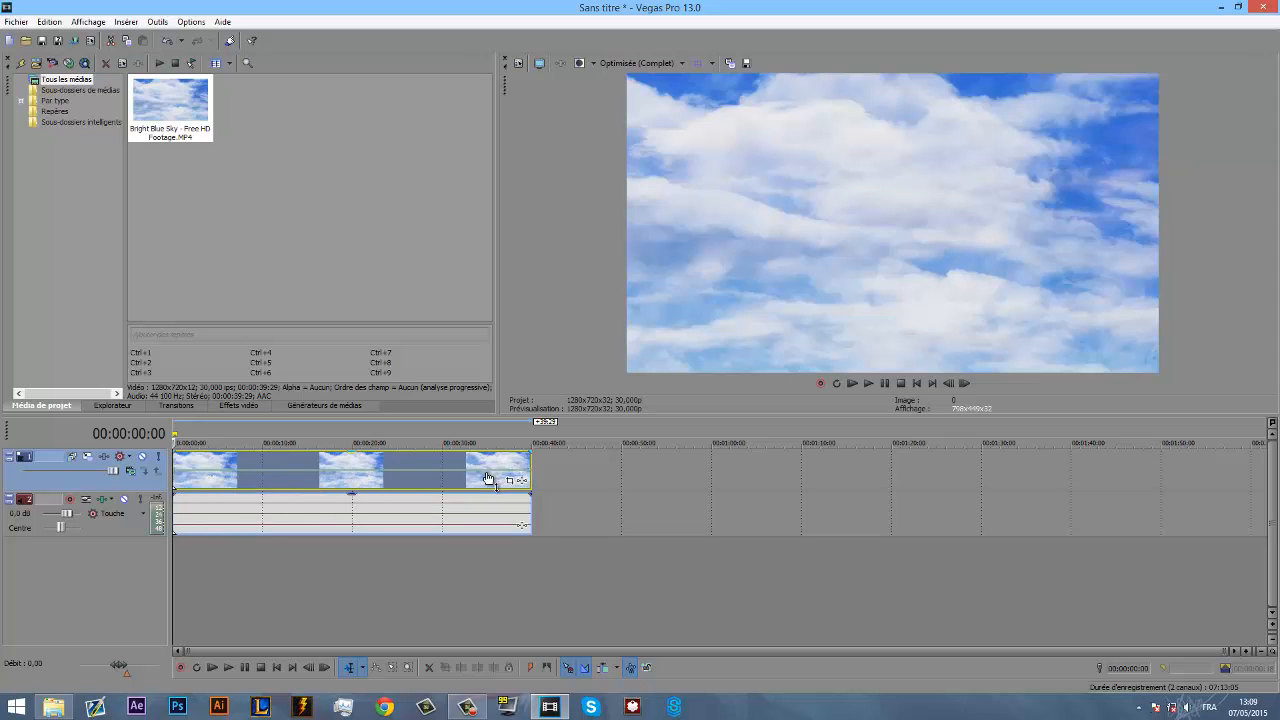
- Raise the sky clip's Rapidité envelope line, lower it to the clip's lower edge, and bring it back to the middle
drag(480, 473, 480, 459)
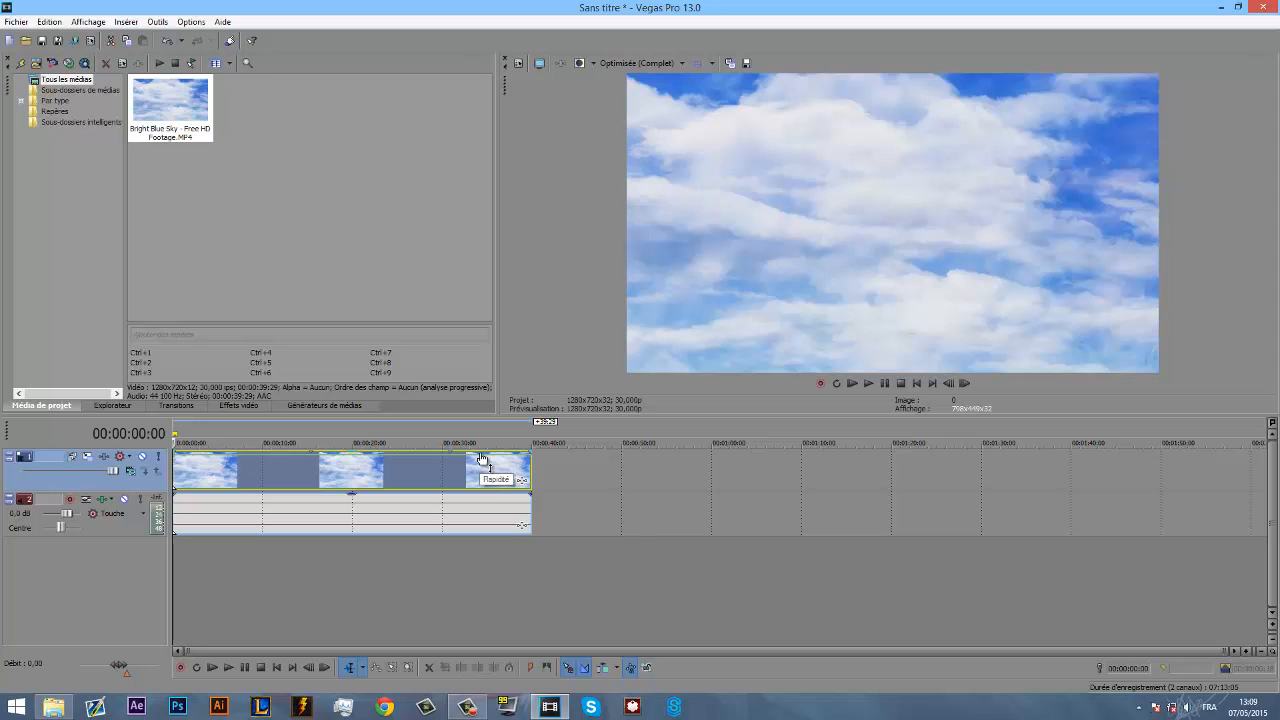
drag(481, 462, 476, 489)
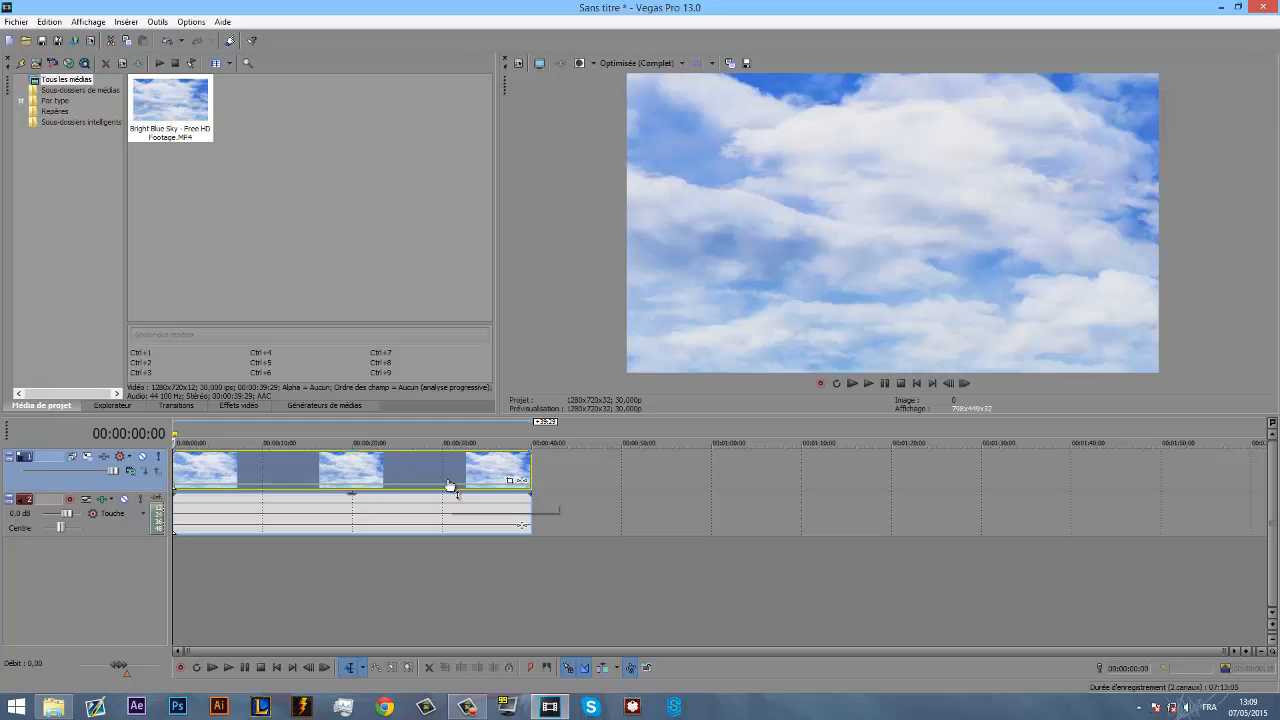
mouse_move(449, 480)
mouse_down()
mouse_move(447, 444)
mouse_move(439, 508)
mouse_move(432, 474)
mouse_up()
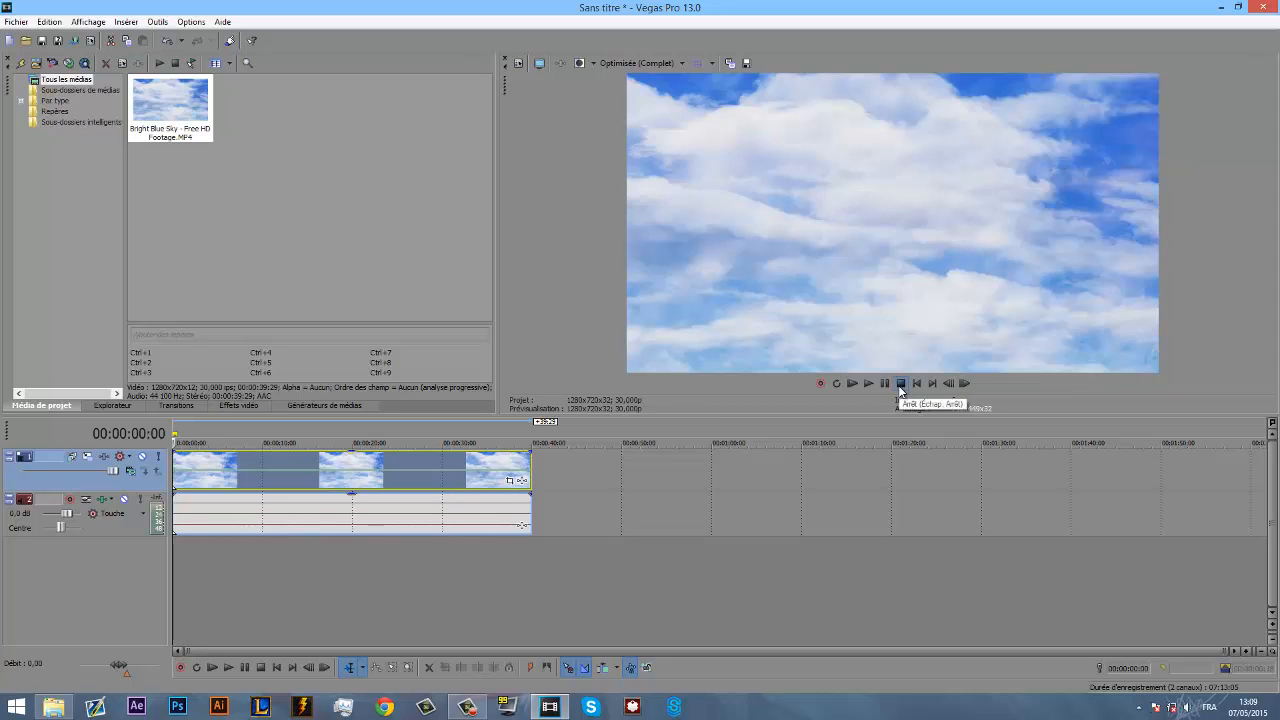
- Check the envelope options of the sky clip and view its frames at 00:00:07:01 and 00:00:26:17
right_click(378, 470)
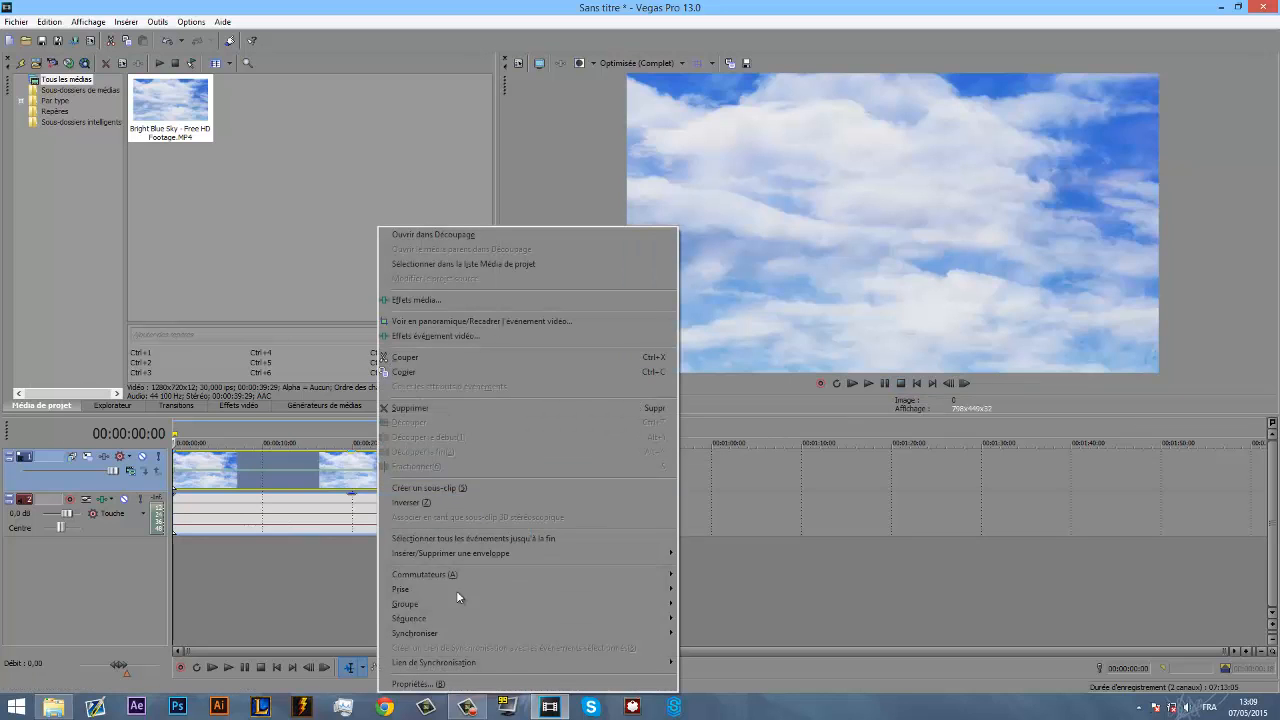
mouse_move(491, 554)
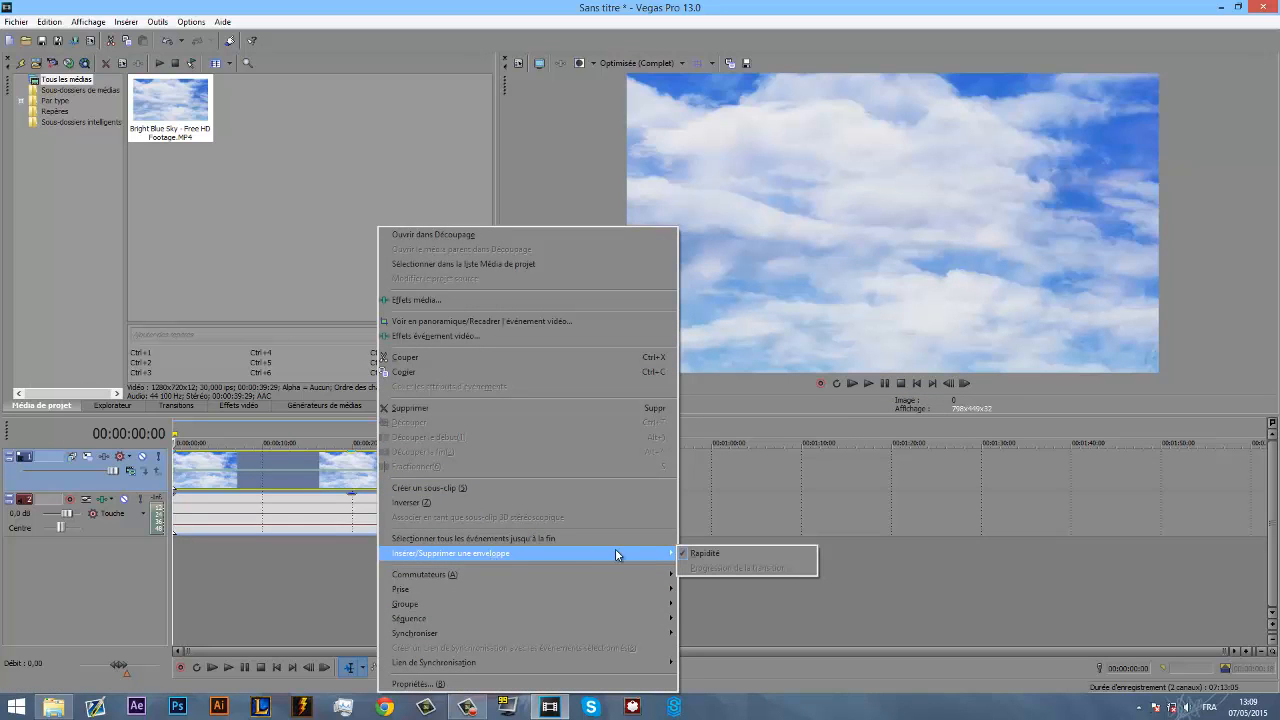
click(236, 461)
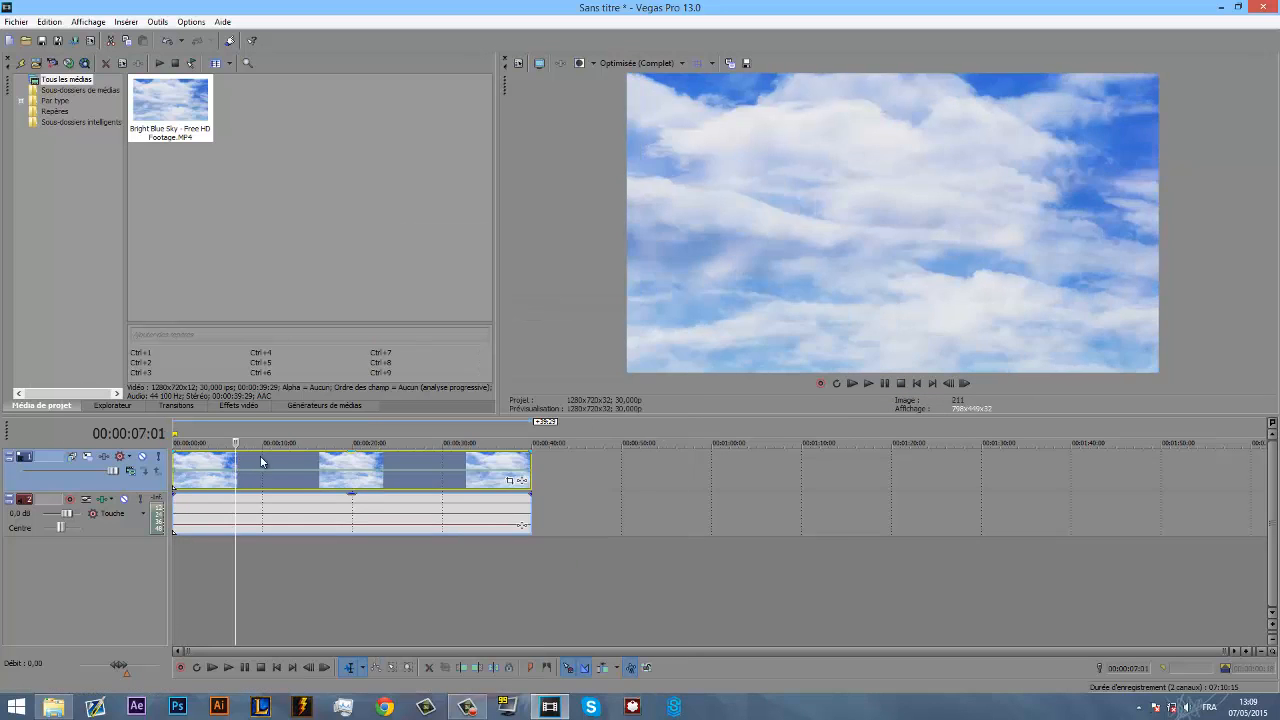
click(410, 460)
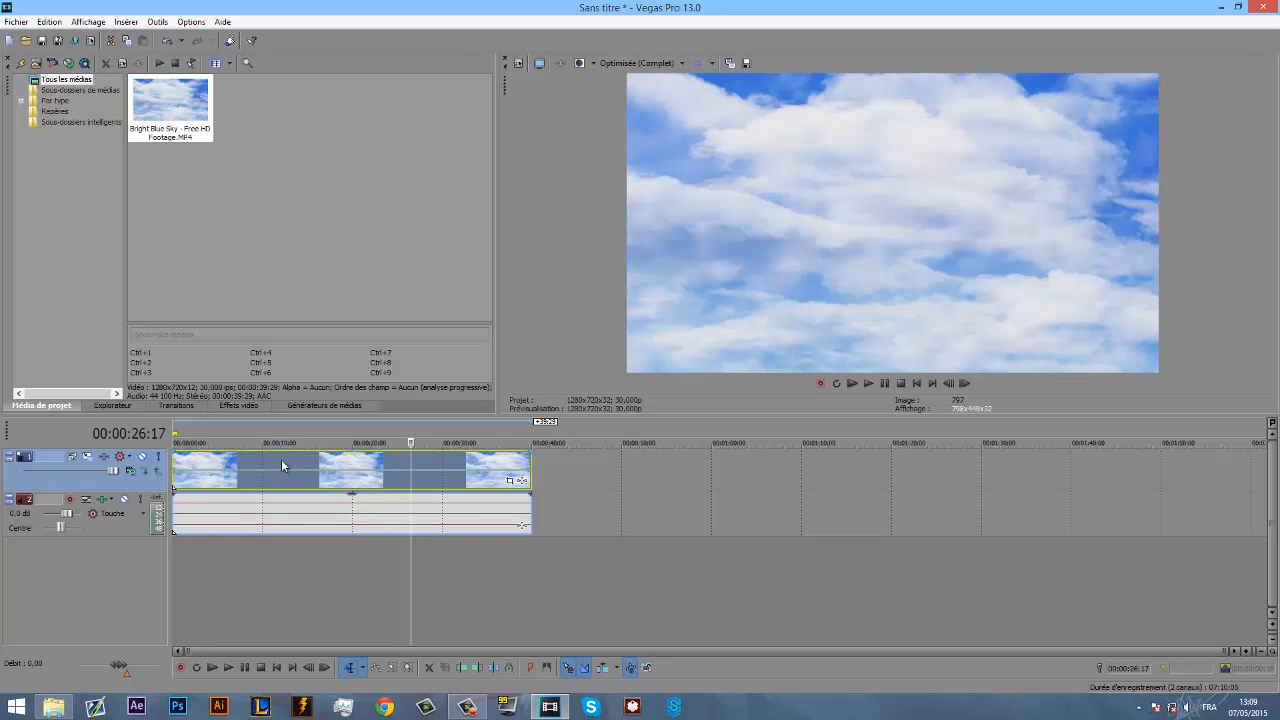
- Open Panoramique/Recadrage for the sky clip's video event and shrink the crop frame to about 713,8 × 401,5 at the first keyframe
click(281, 459)
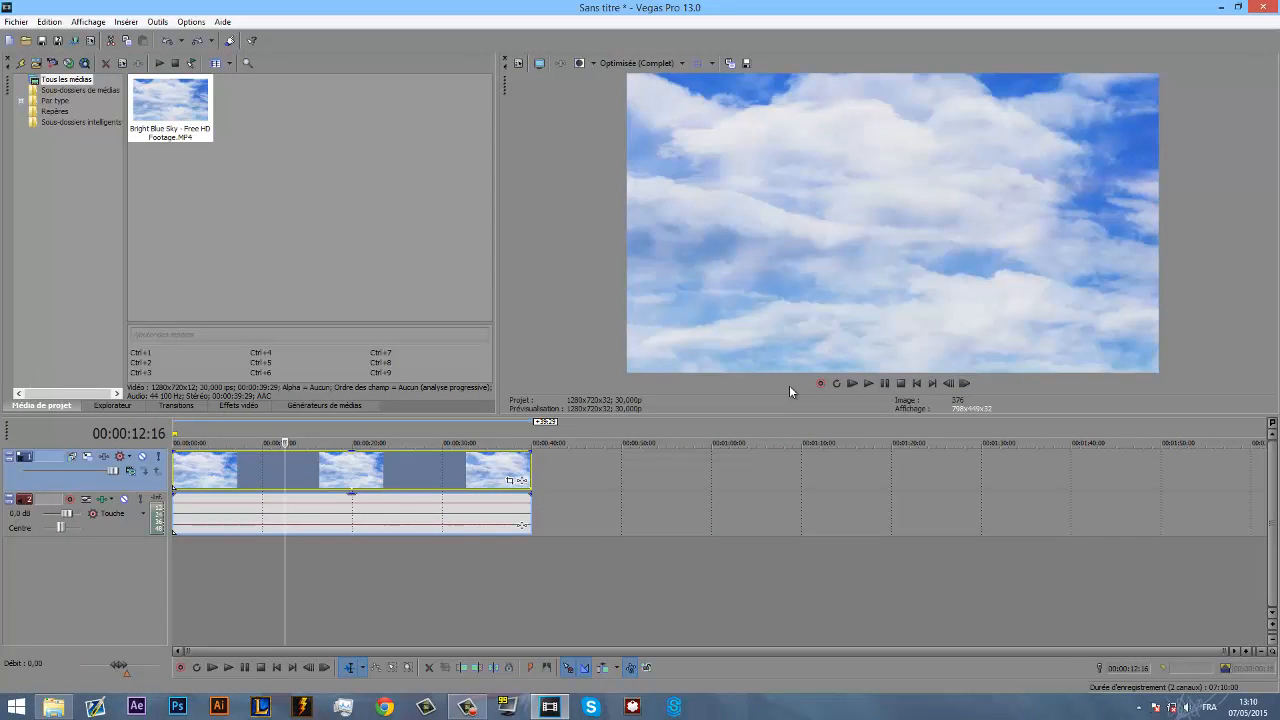
click(510, 482)
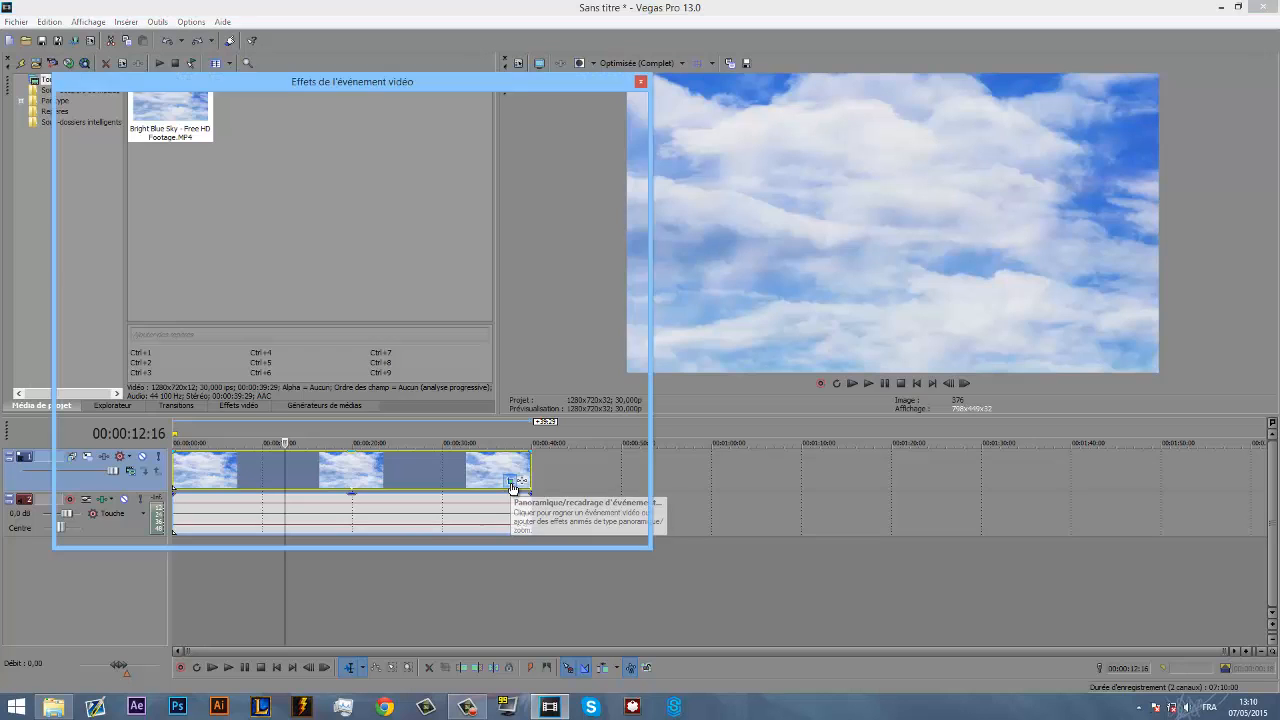
drag(471, 91, 580, 92)
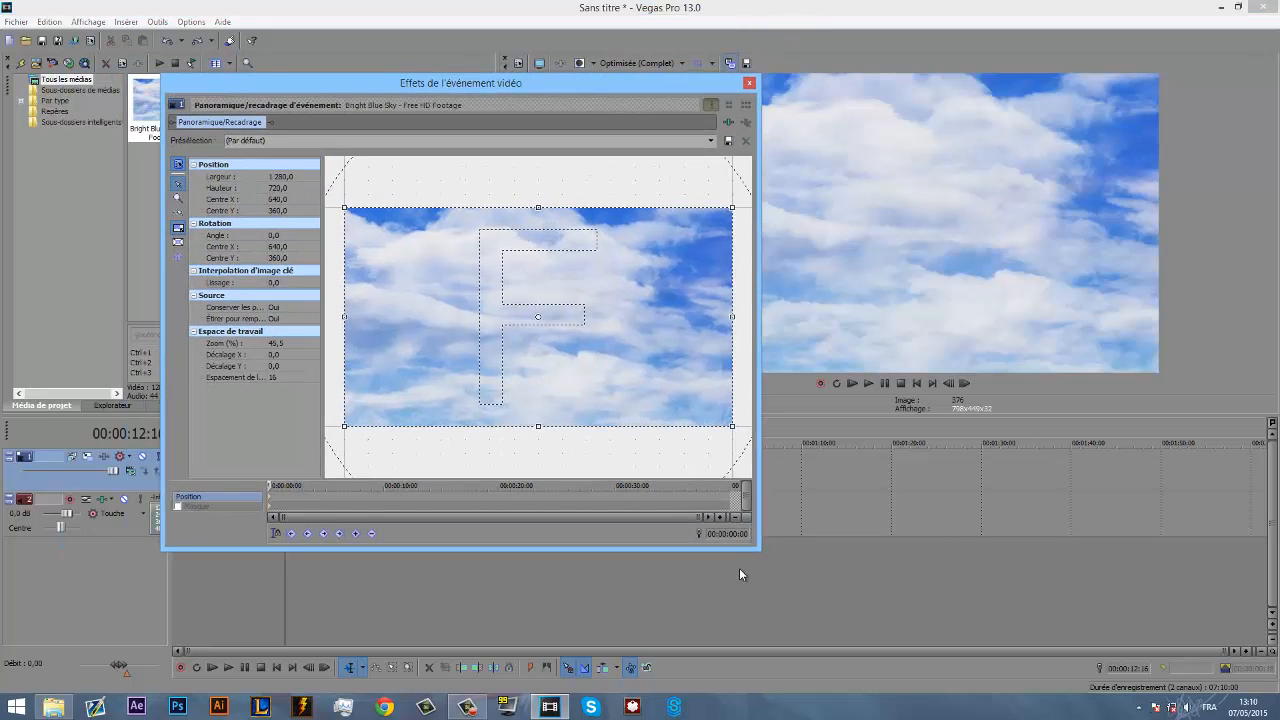
drag(937, 660, 1111, 673)
drag(744, 86, 625, 19)
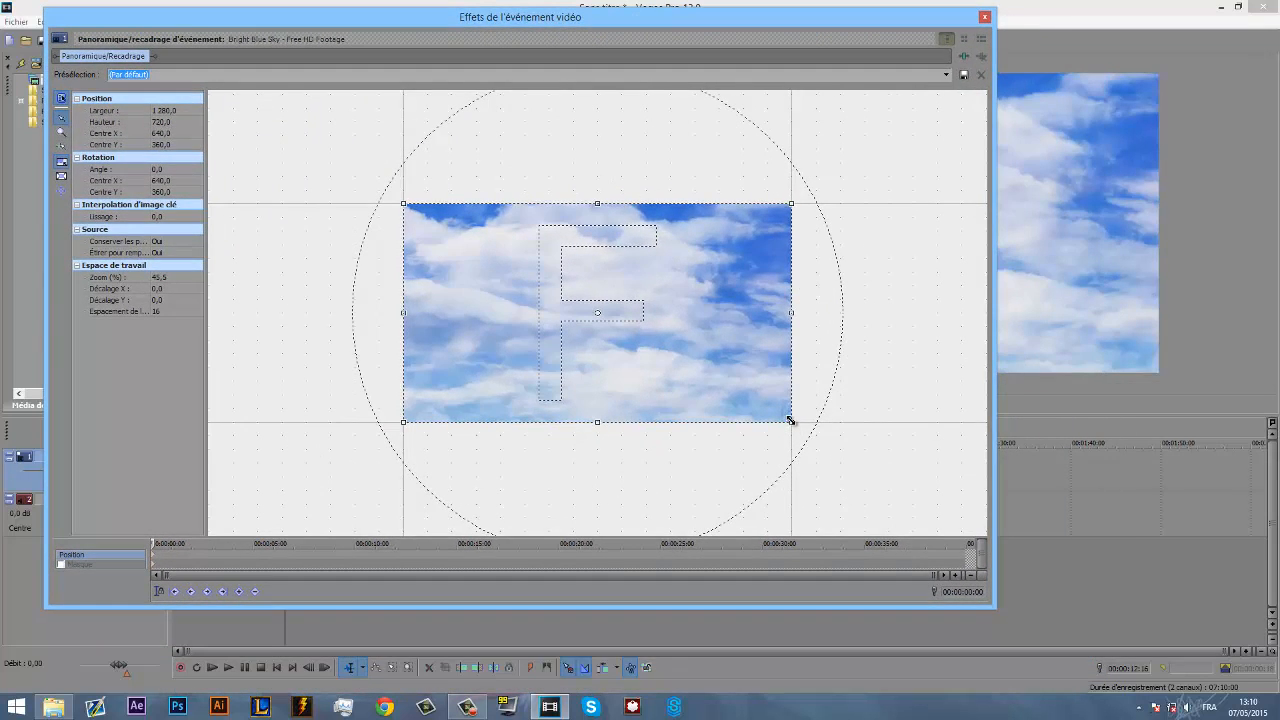
drag(790, 421, 620, 325)
drag(804, 15, 483, 274)
drag(633, 279, 842, 27)
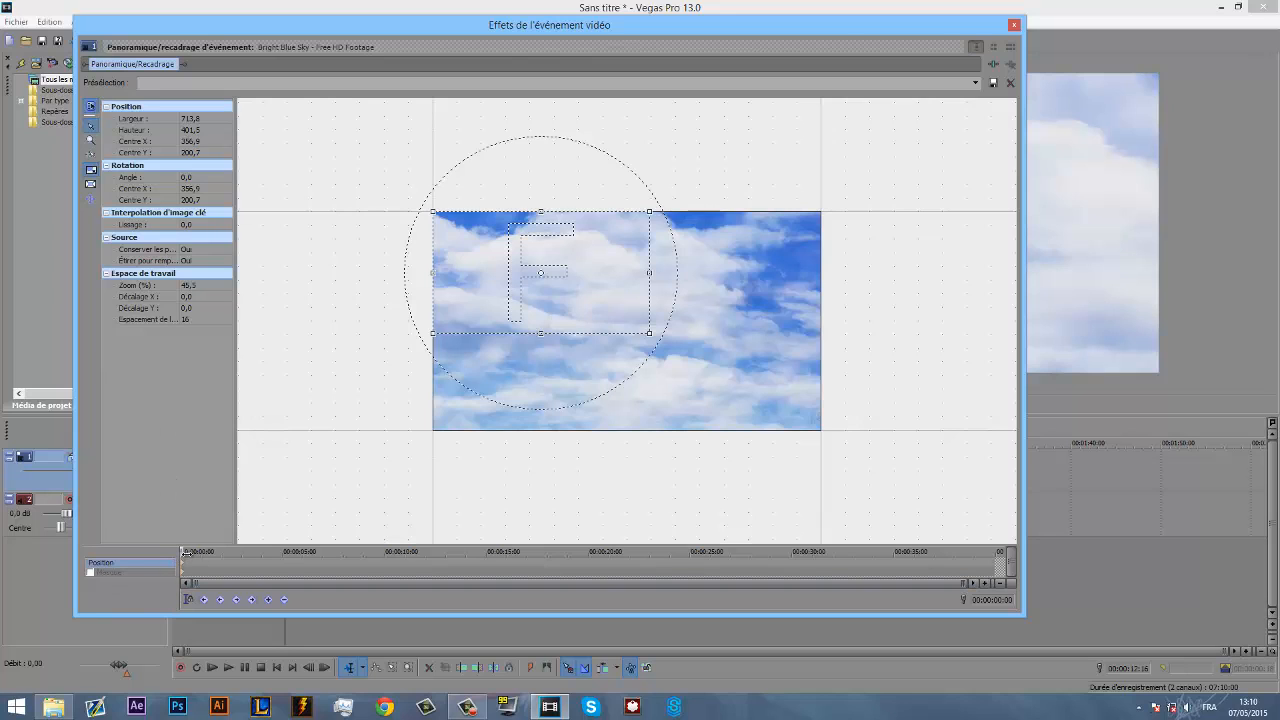
- Enlarge the crop frame to 1 280 × 720 at 00:00:19:29 on the pan/crop timeline and close the window
click(253, 550)
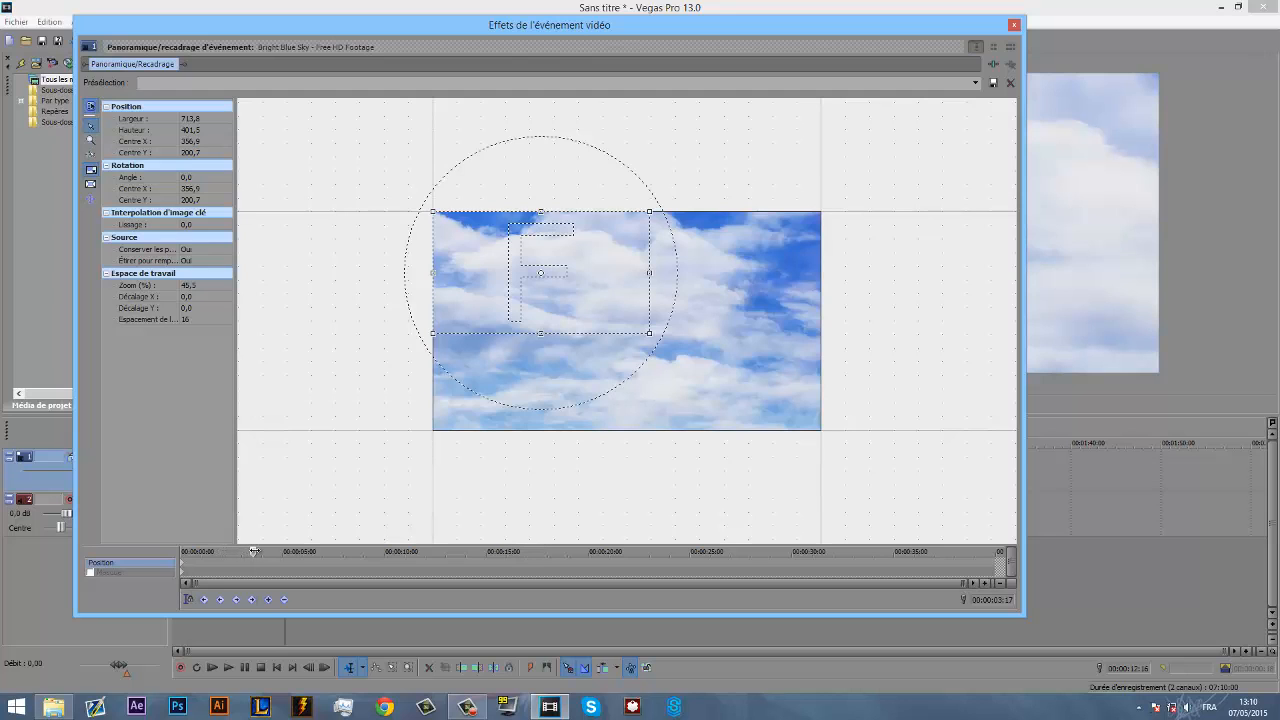
click(588, 551)
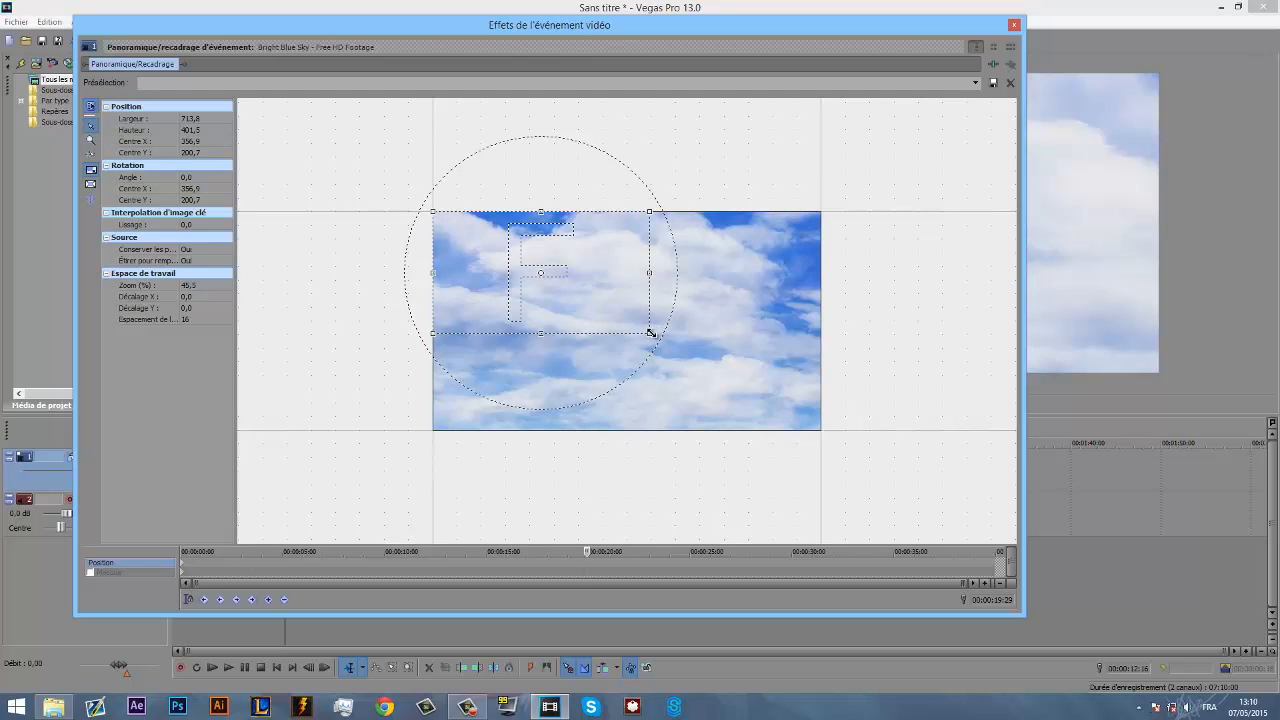
drag(676, 348, 833, 429)
click(1014, 24)
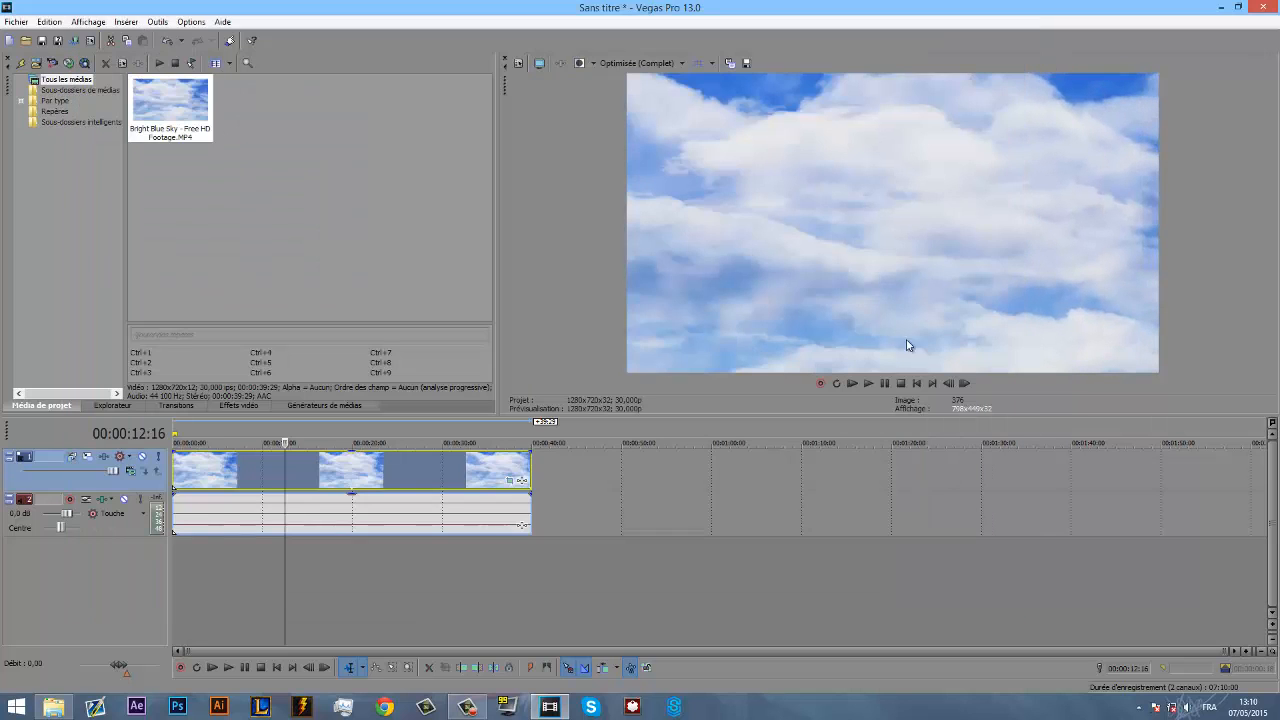
- Play the sky clip from the beginning to check the animated zoom, pausing around 00:00:04:11
click(918, 384)
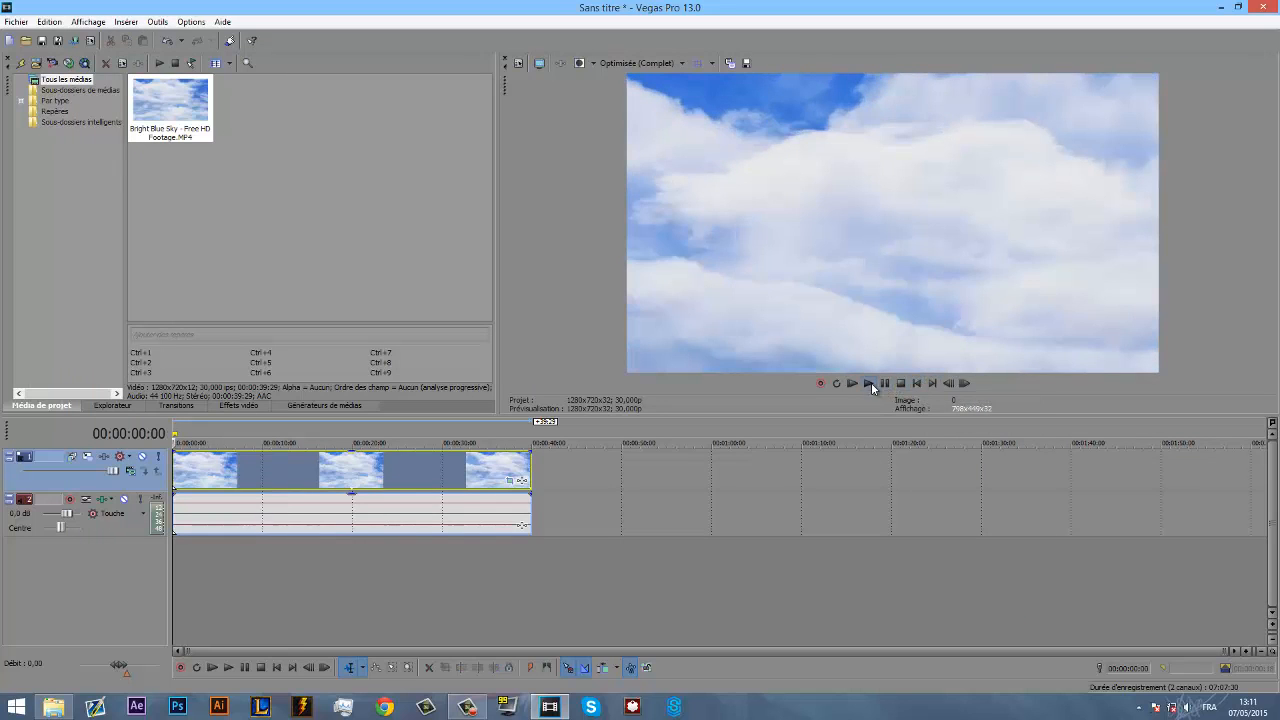
click(869, 383)
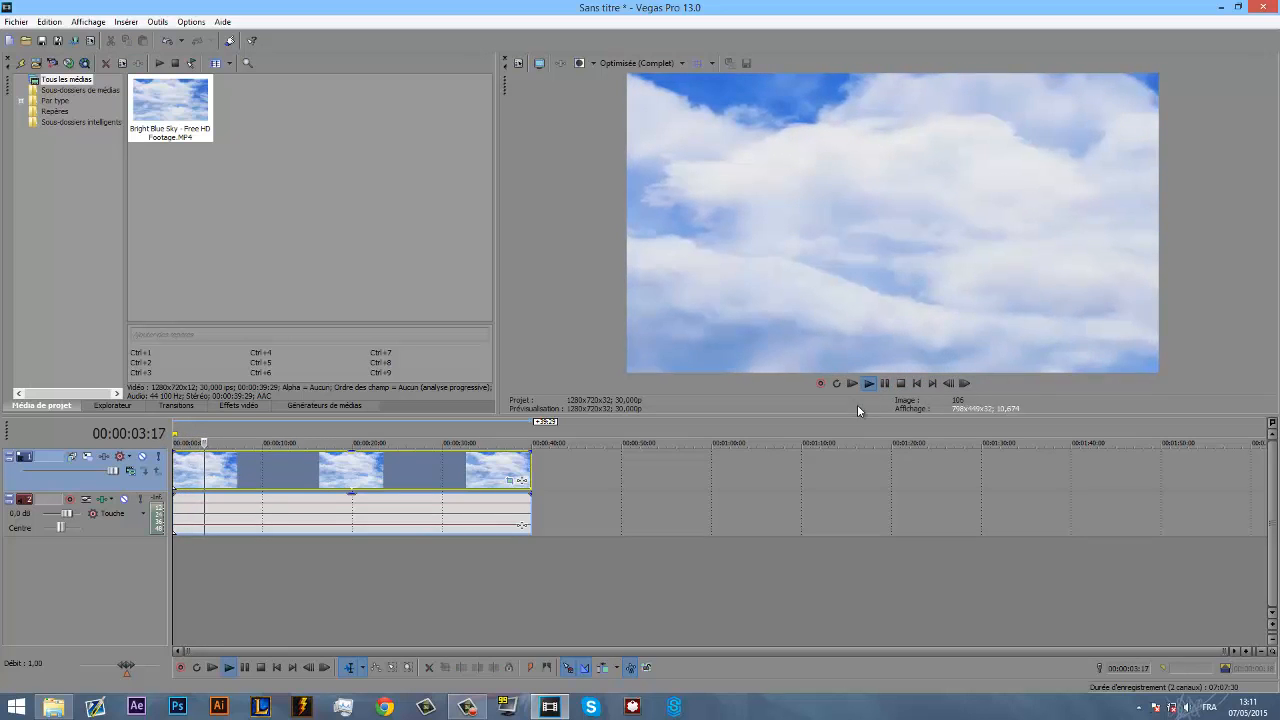
click(884, 381)
- Reopen the sky clip's Panoramique/Recadrage settings and set Largeur to 1 286,0
click(508, 483)
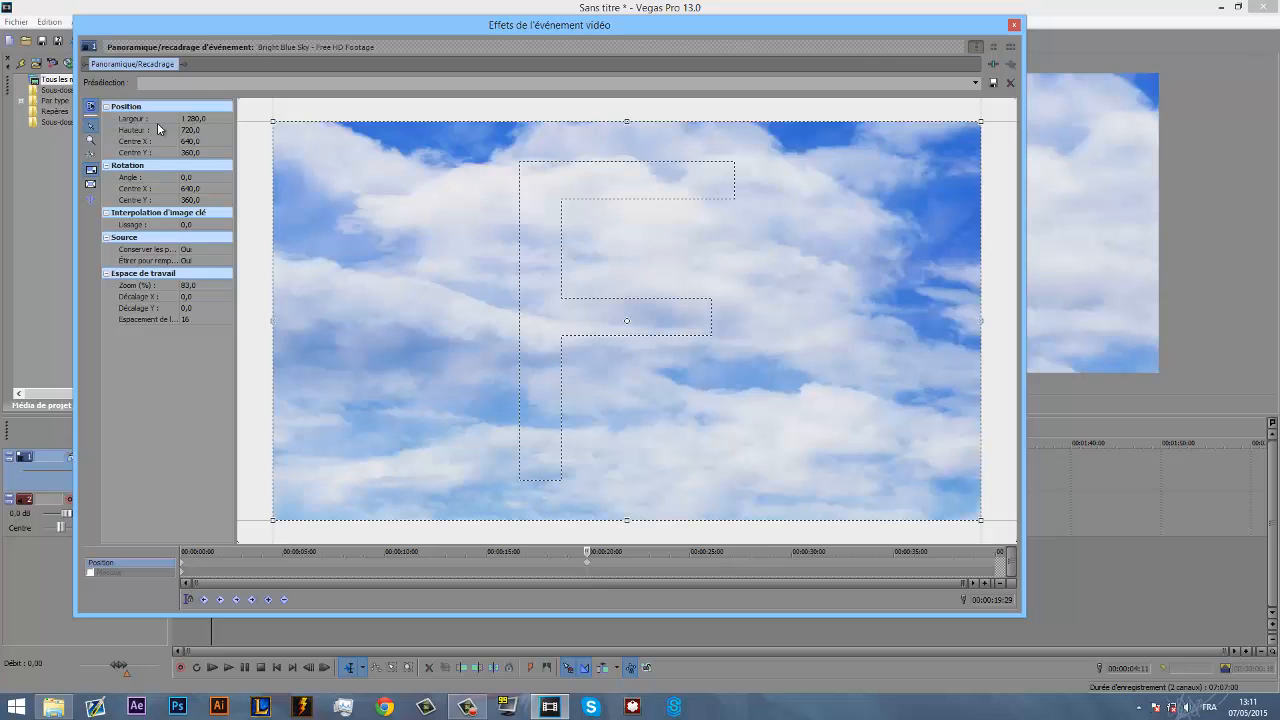
click(197, 120)
click(220, 116)
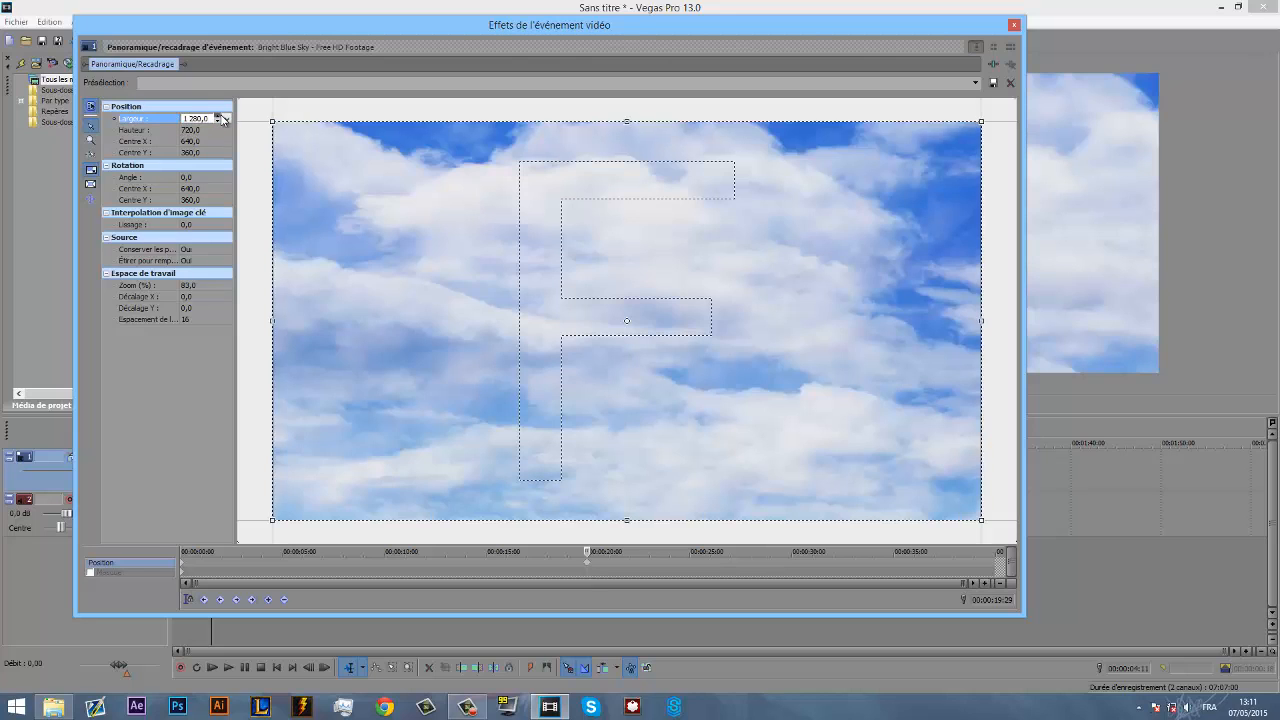
click(220, 116)
click(220, 116)
click(220, 116)
click(220, 116)
click(220, 116)
click(220, 116)
click(220, 116)
click(220, 116)
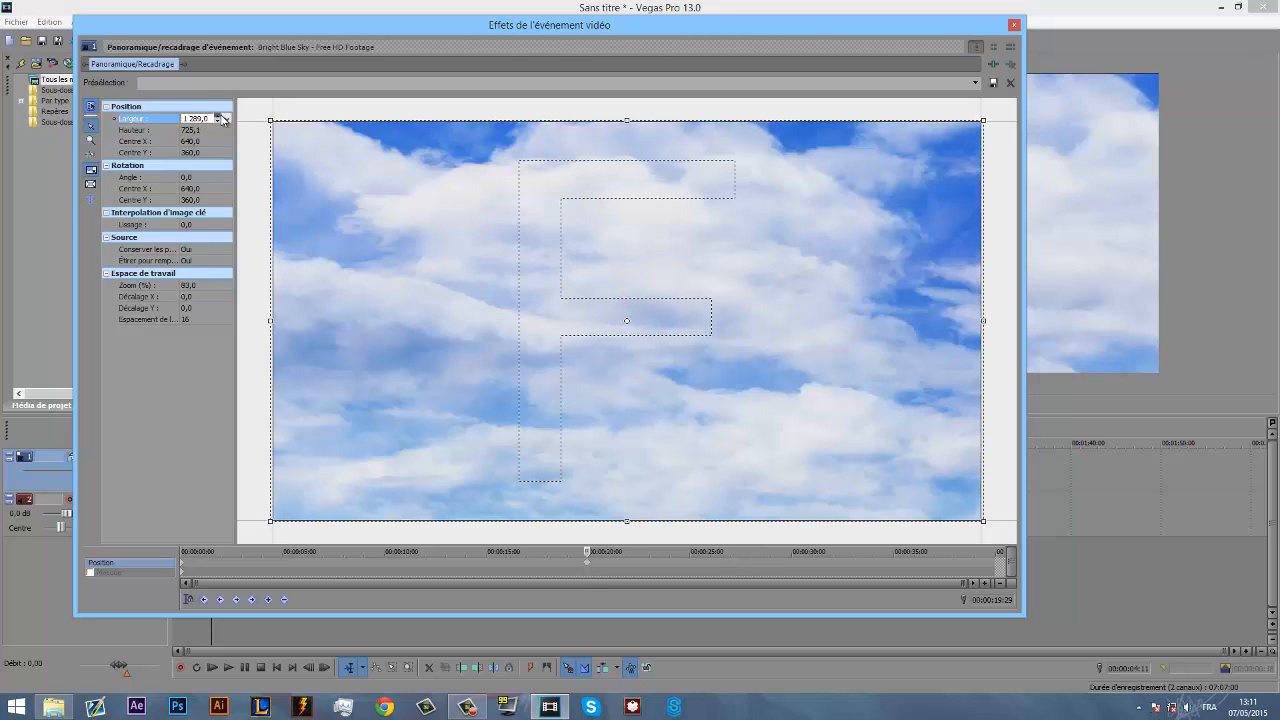
click(220, 116)
click(218, 121)
click(218, 121)
click(218, 121)
click(218, 121)
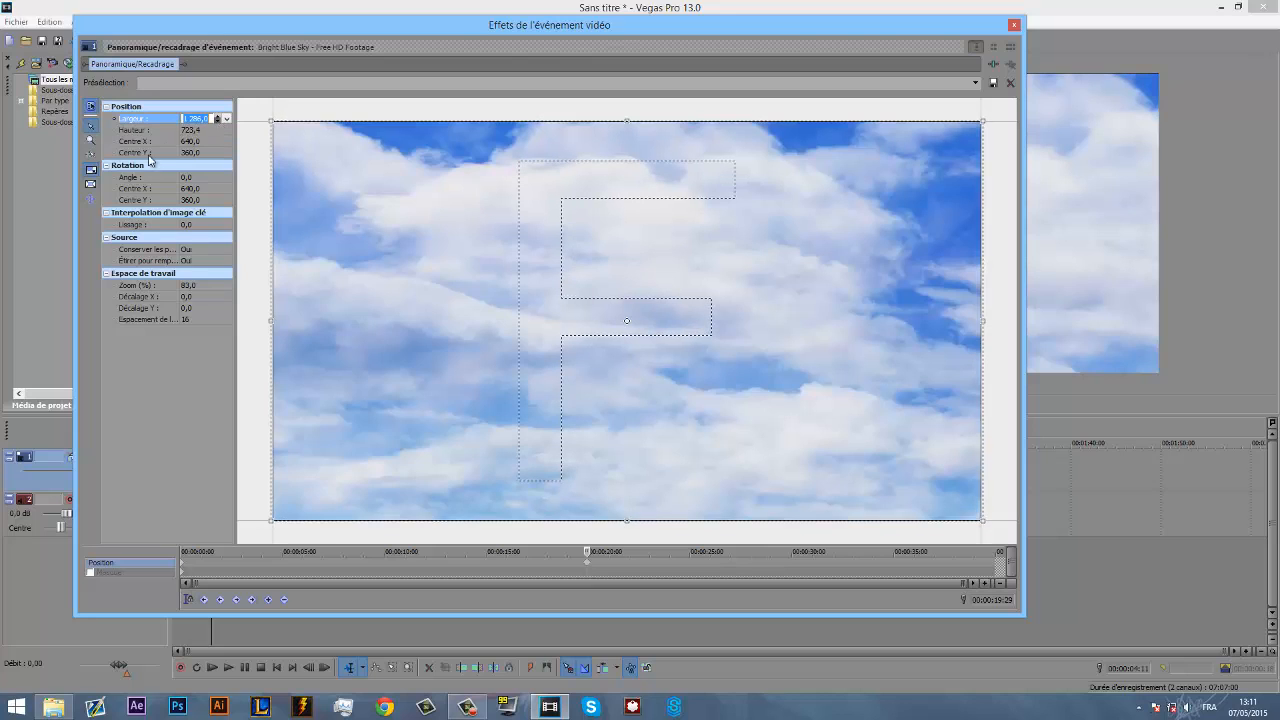
- Toggle the image aspect-ratio lock, pull the crop frame's upper edge downward, and close the pan/crop window
click(92, 172)
drag(631, 120, 653, 206)
click(1015, 25)
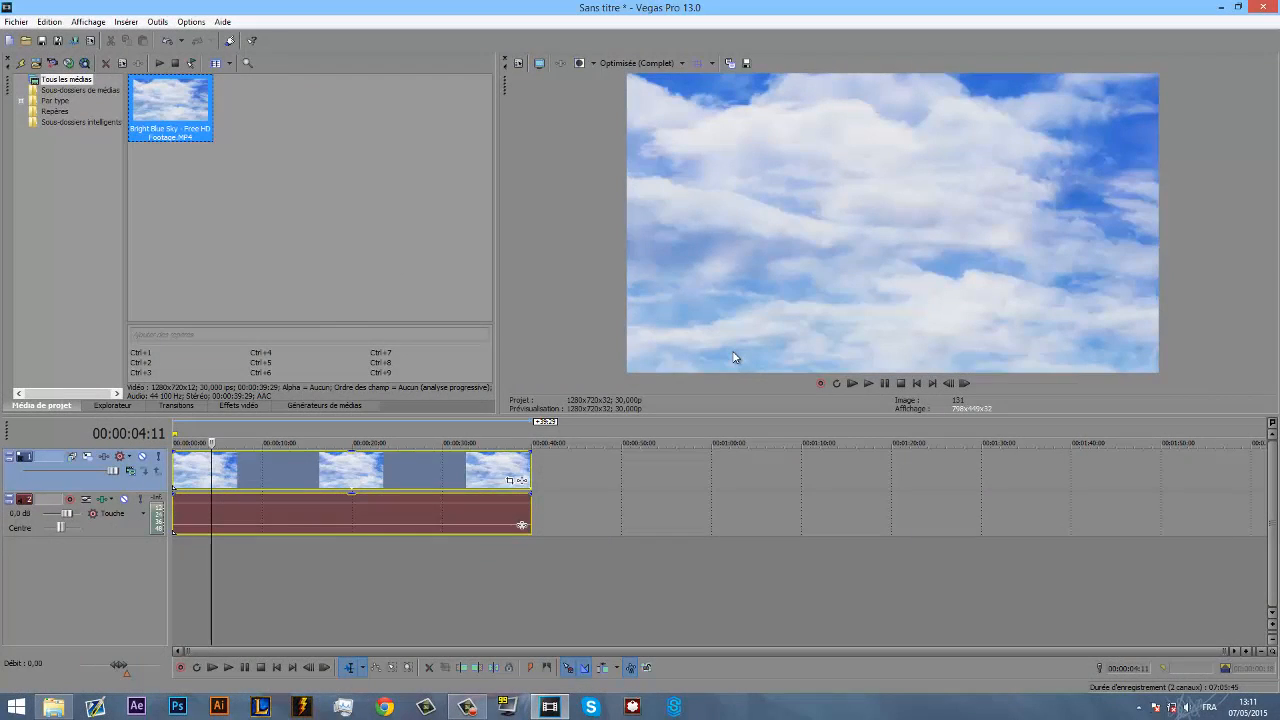
click(333, 462)
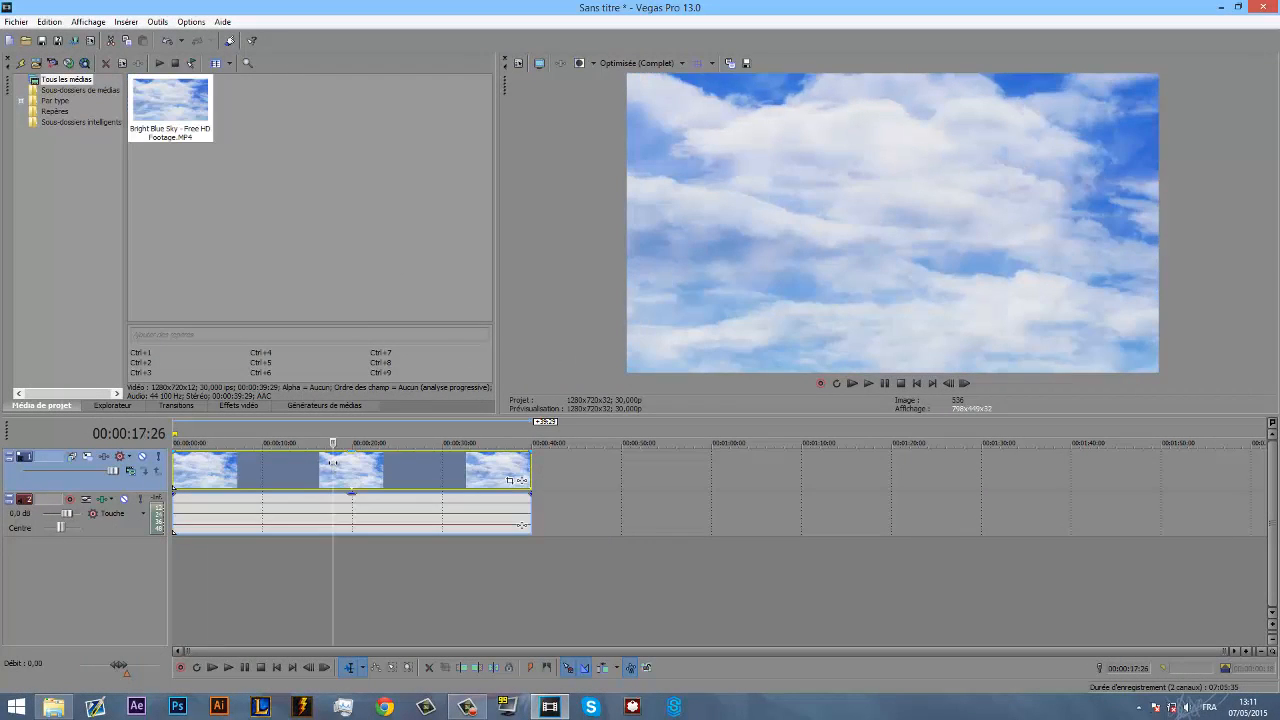
key(s)
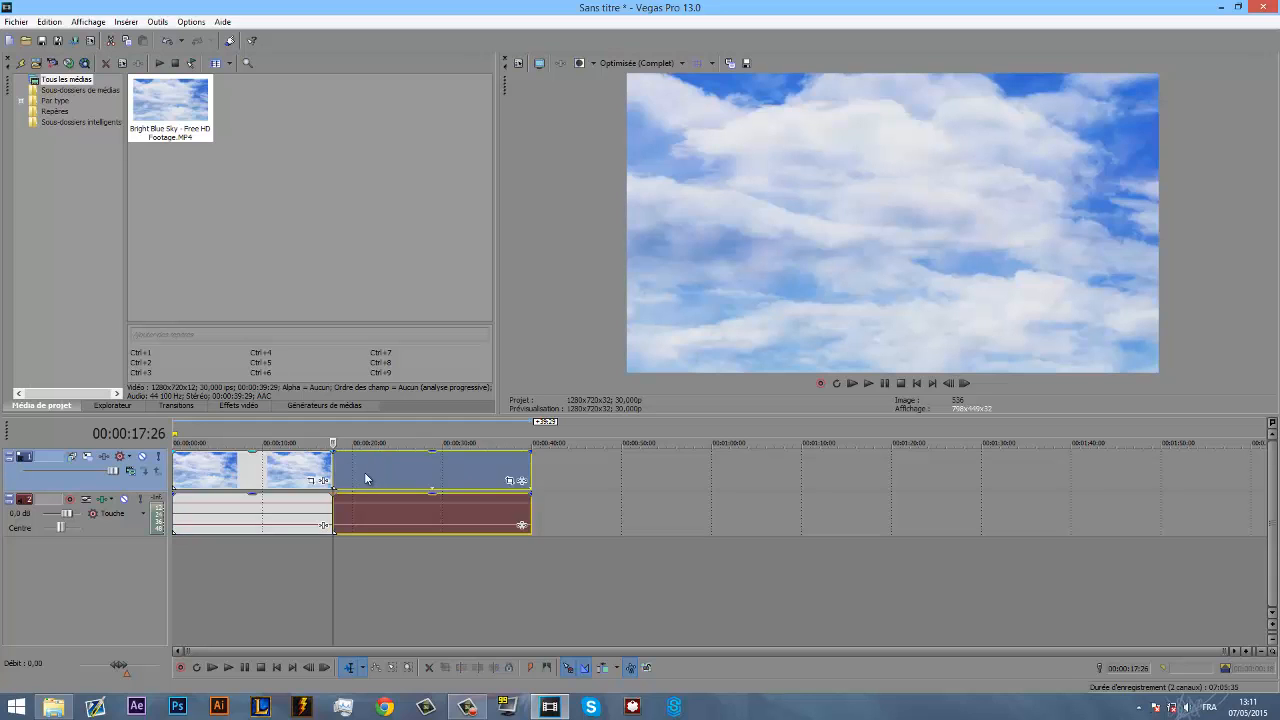
click(371, 470)
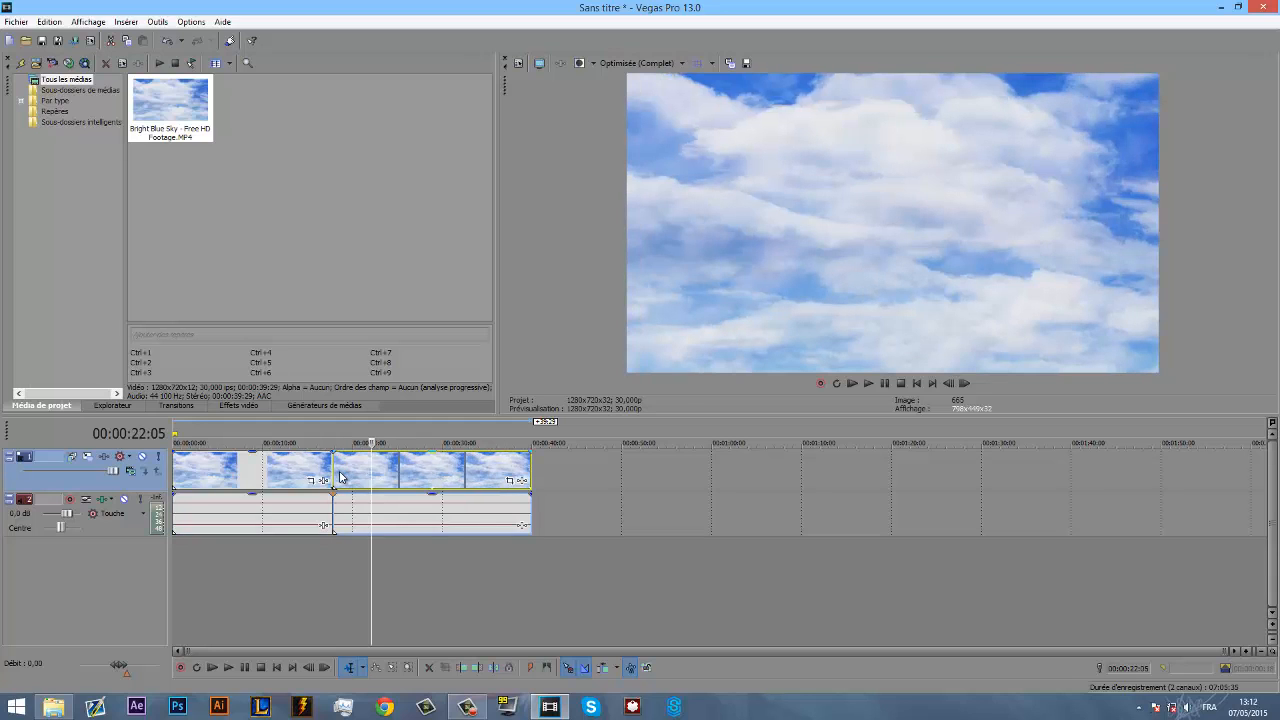
key(ctrl+z)
- Split the sky clip at 00:00:17:22
click(331, 472)
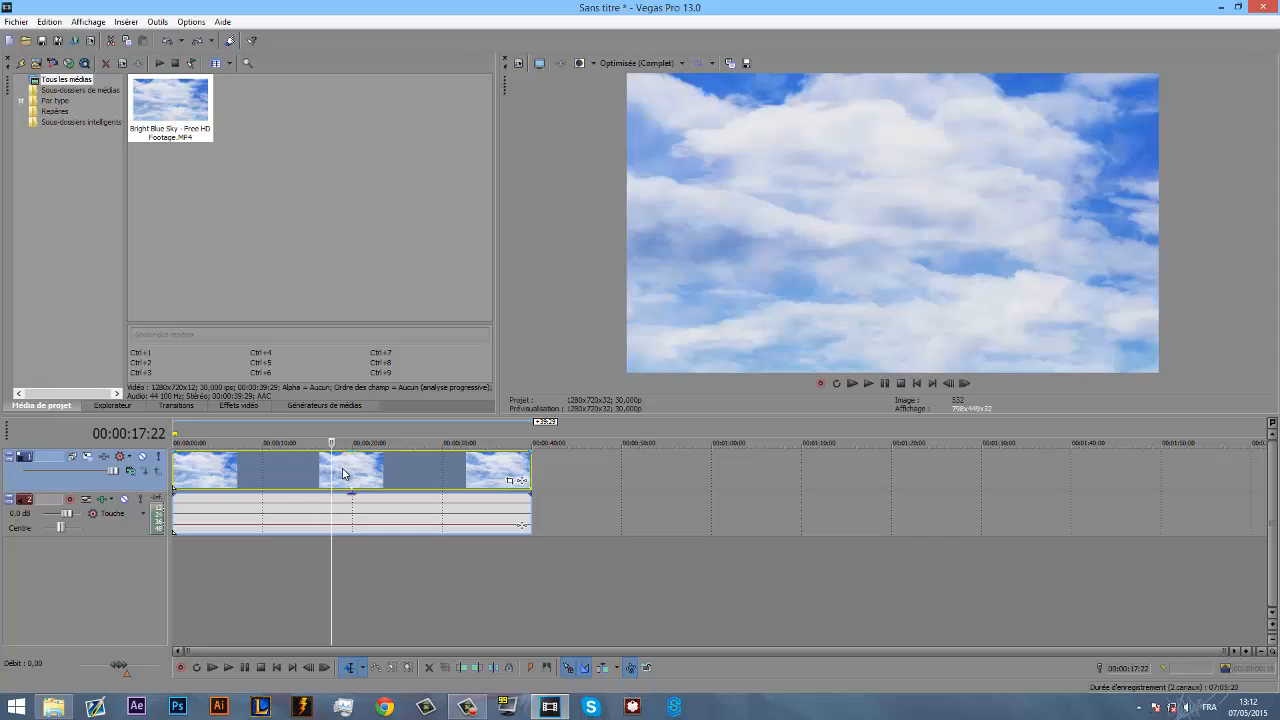
key(s)
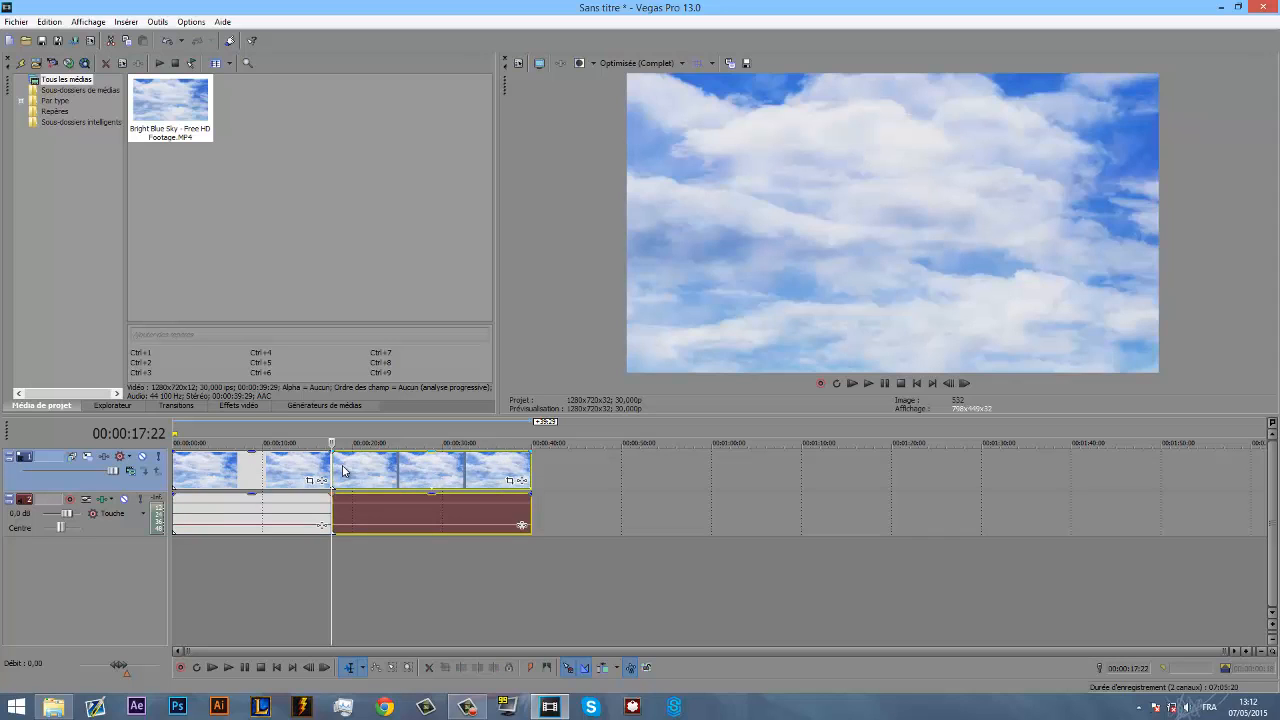
- Apply the Mélange 3D transition with the Forte luminosité preset at the cut between the two sky clips, and close its settings
click(171, 406)
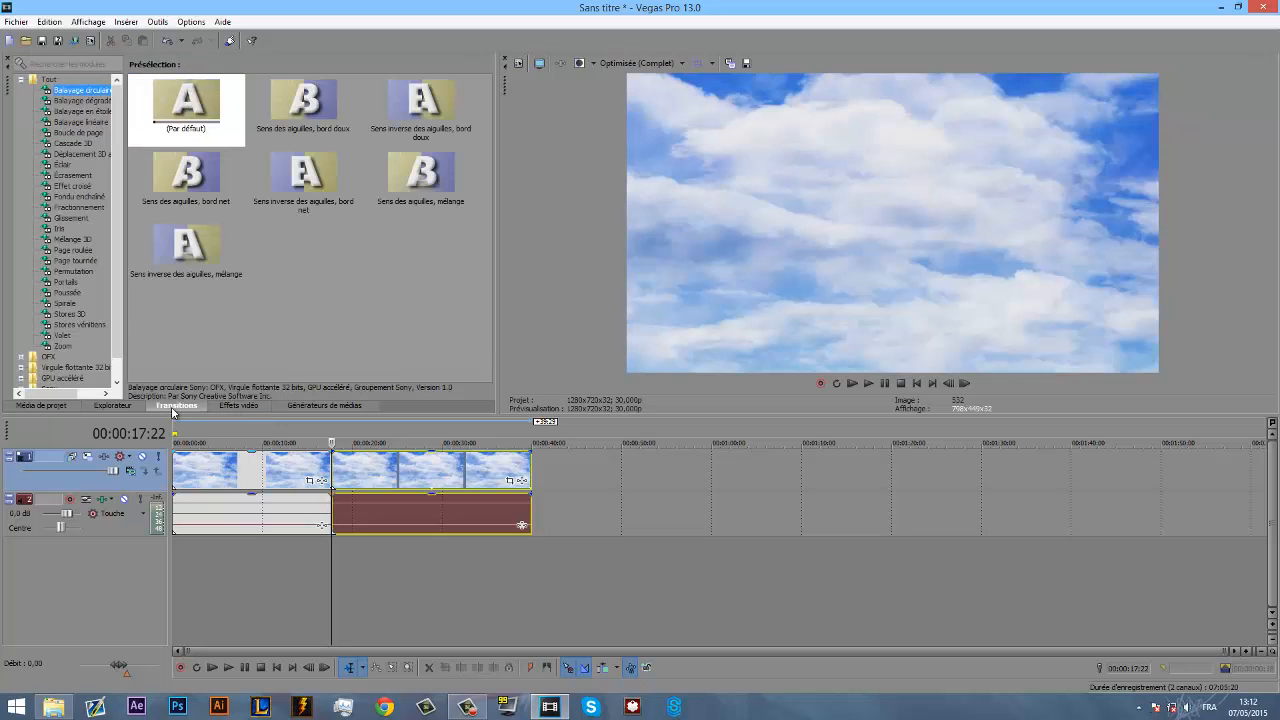
click(77, 241)
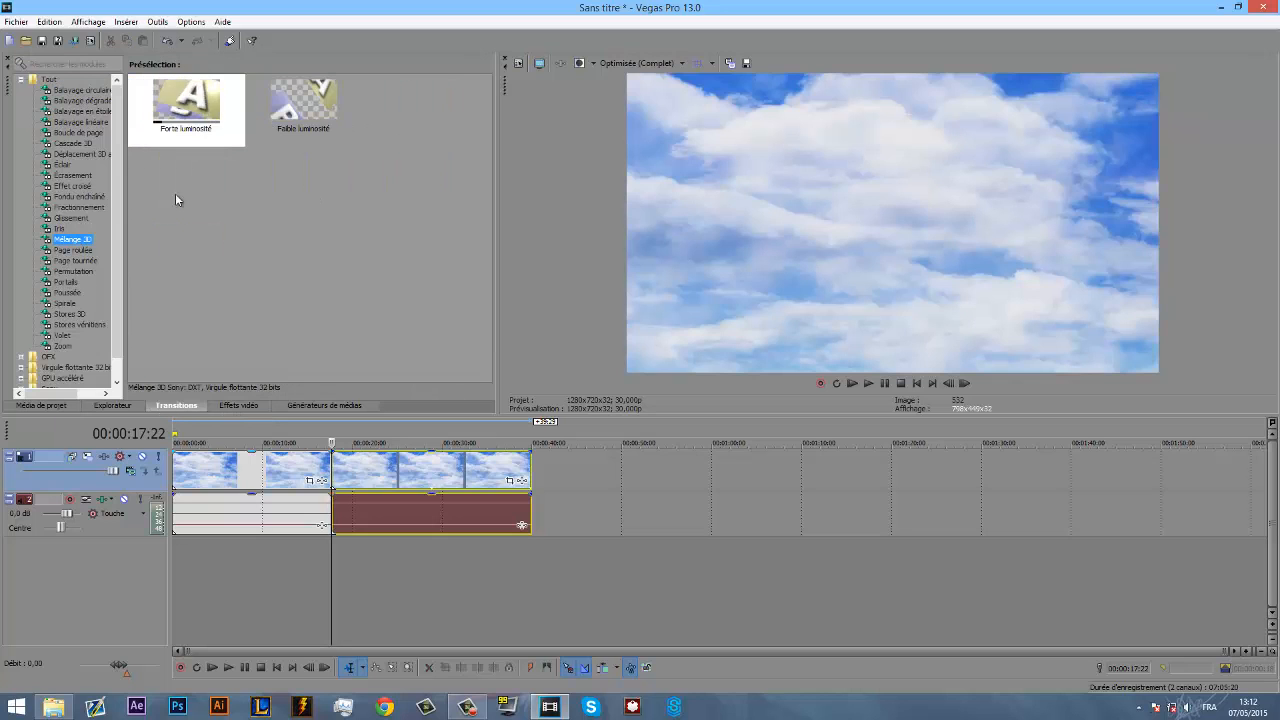
click(60, 229)
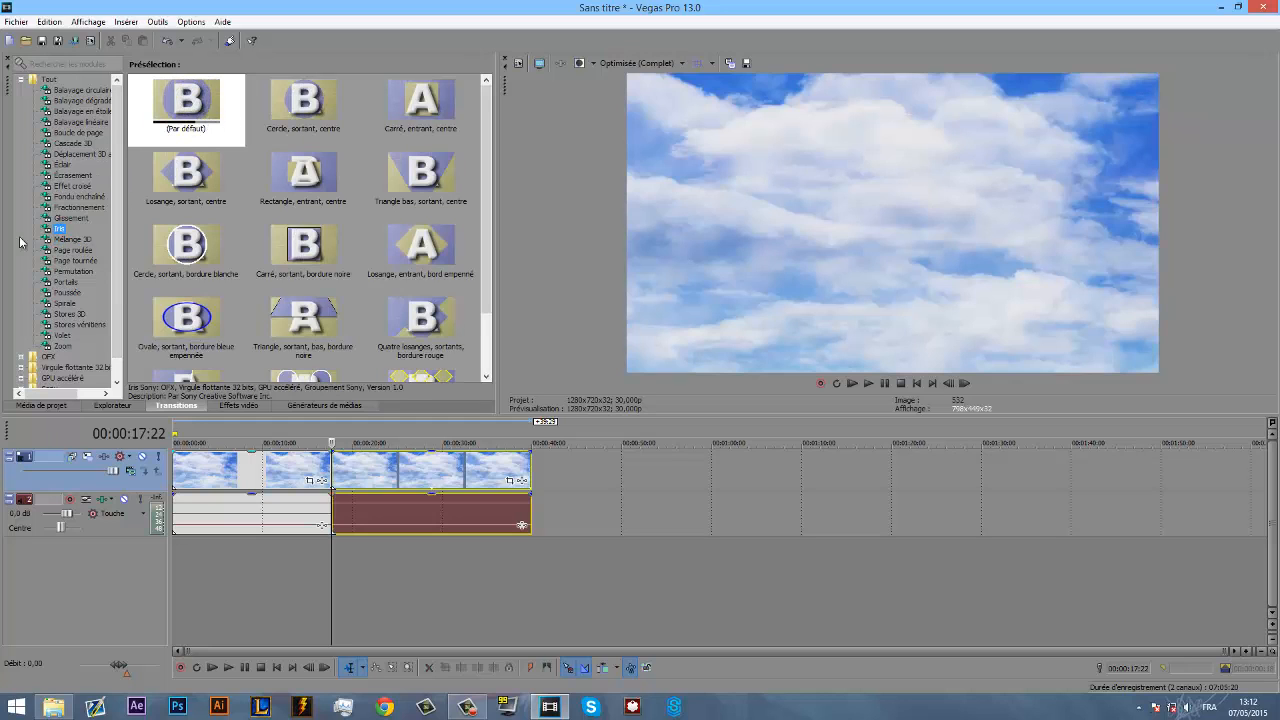
click(72, 240)
drag(186, 105, 335, 478)
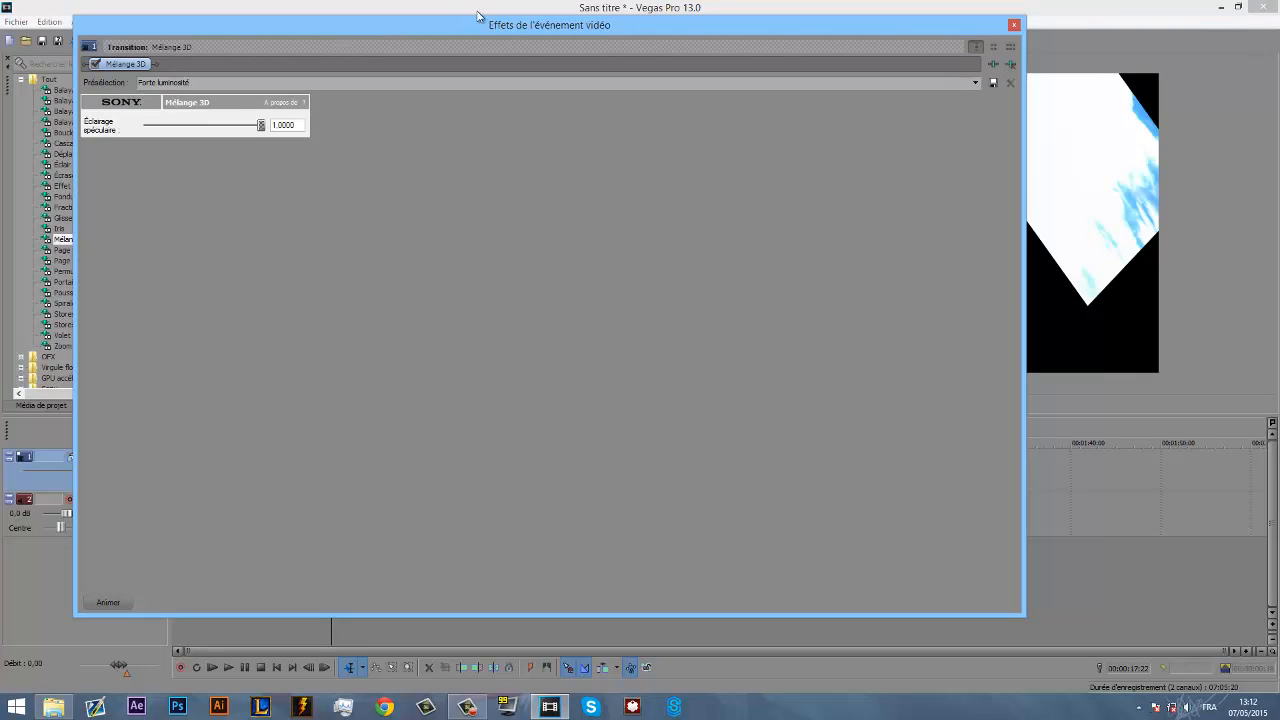
drag(518, 30, 699, 45)
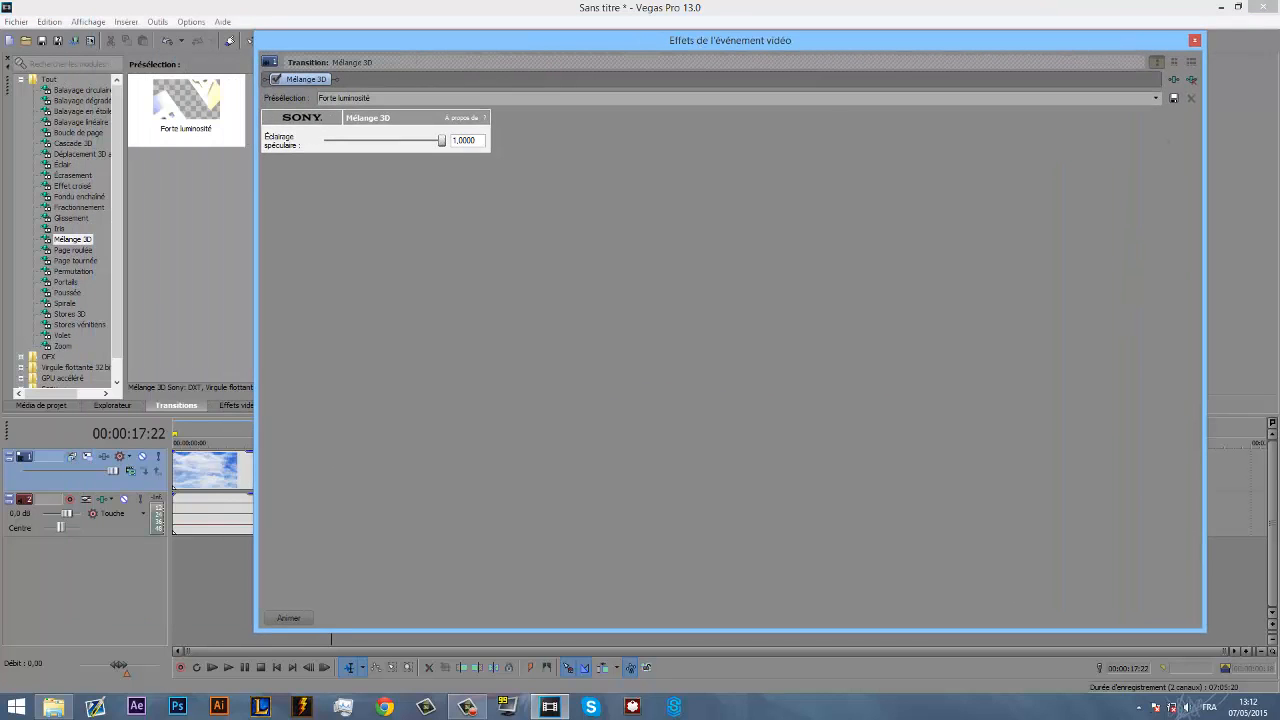
click(1195, 42)
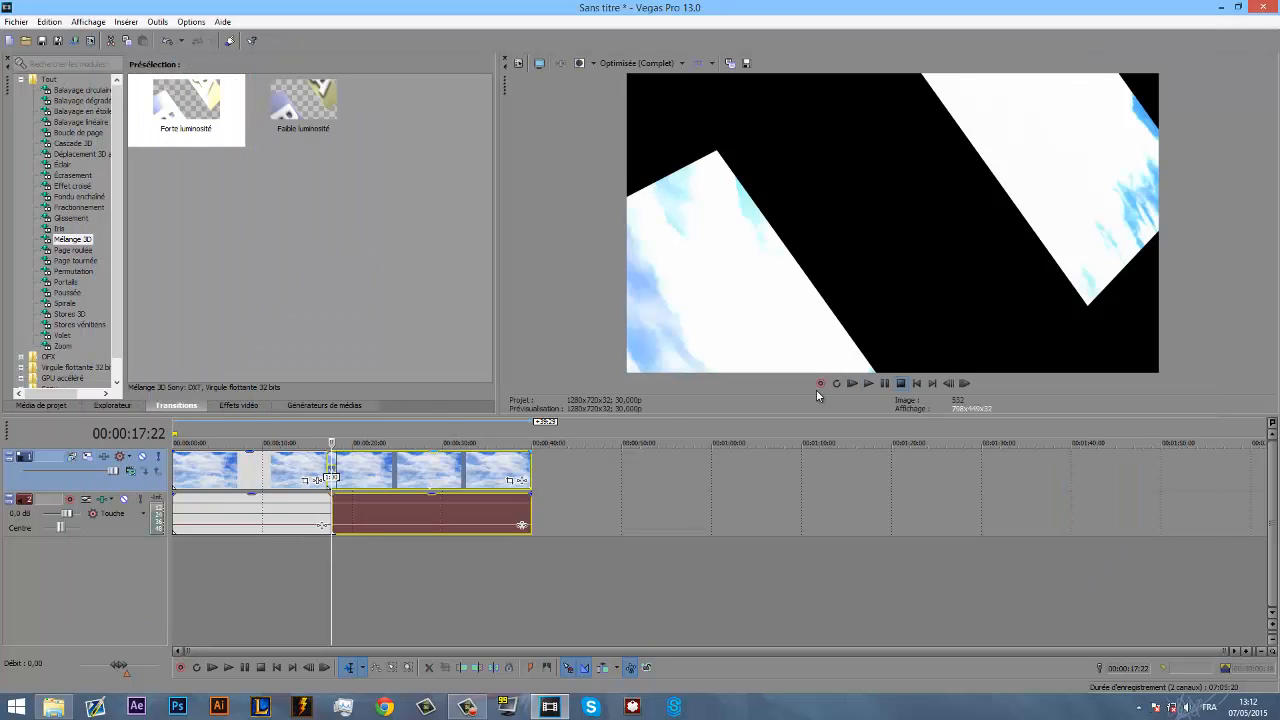
- Play across the Mélange 3D transition to check it, and undo its insertion
click(277, 478)
click(869, 385)
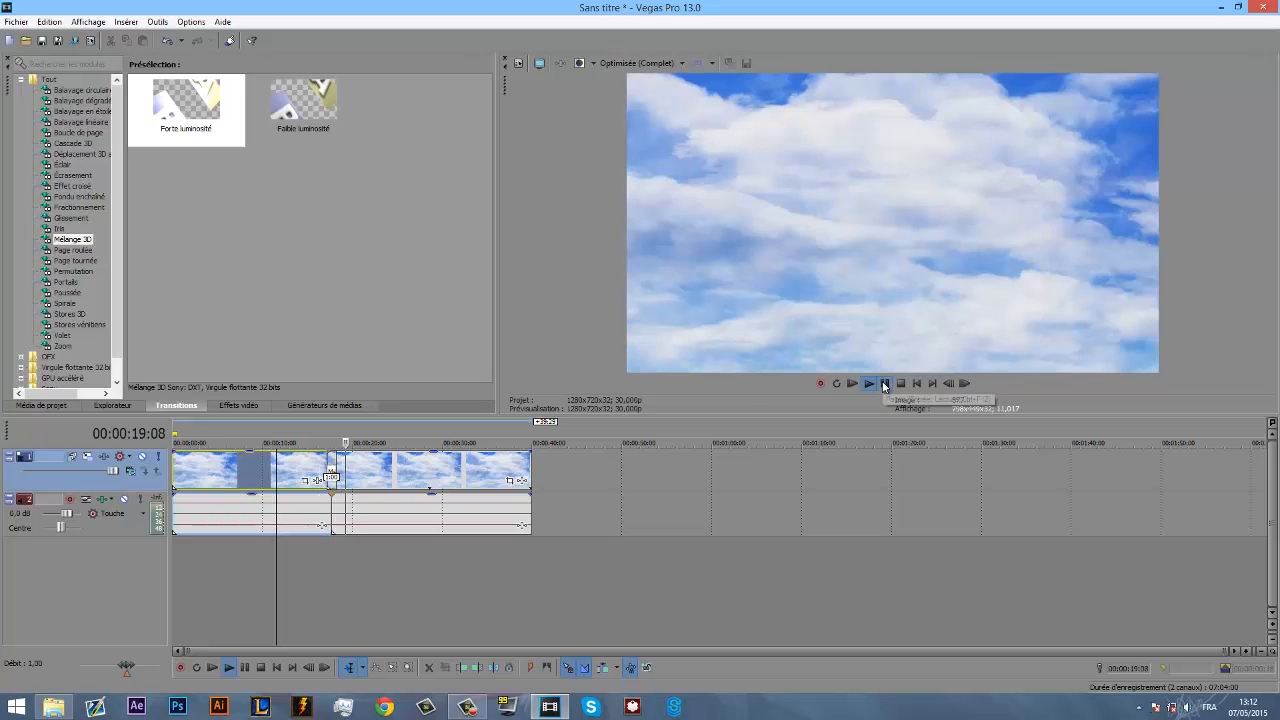
click(884, 385)
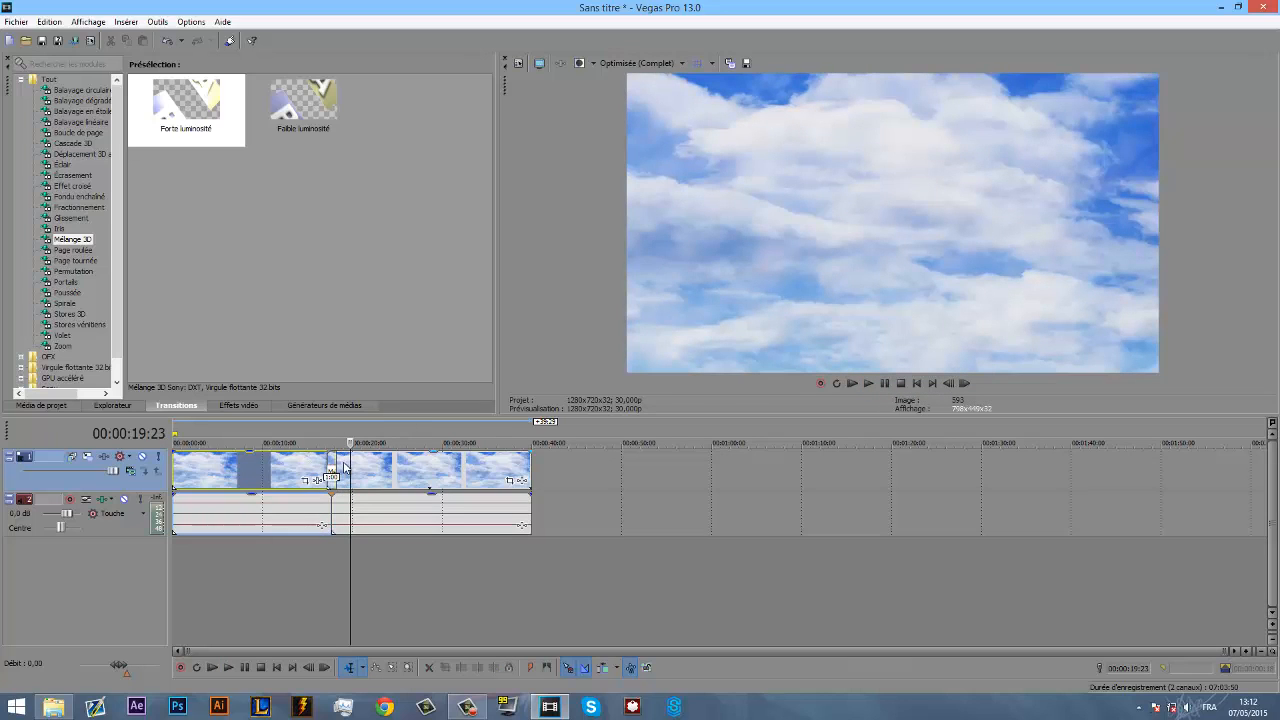
key(ctrl+z)
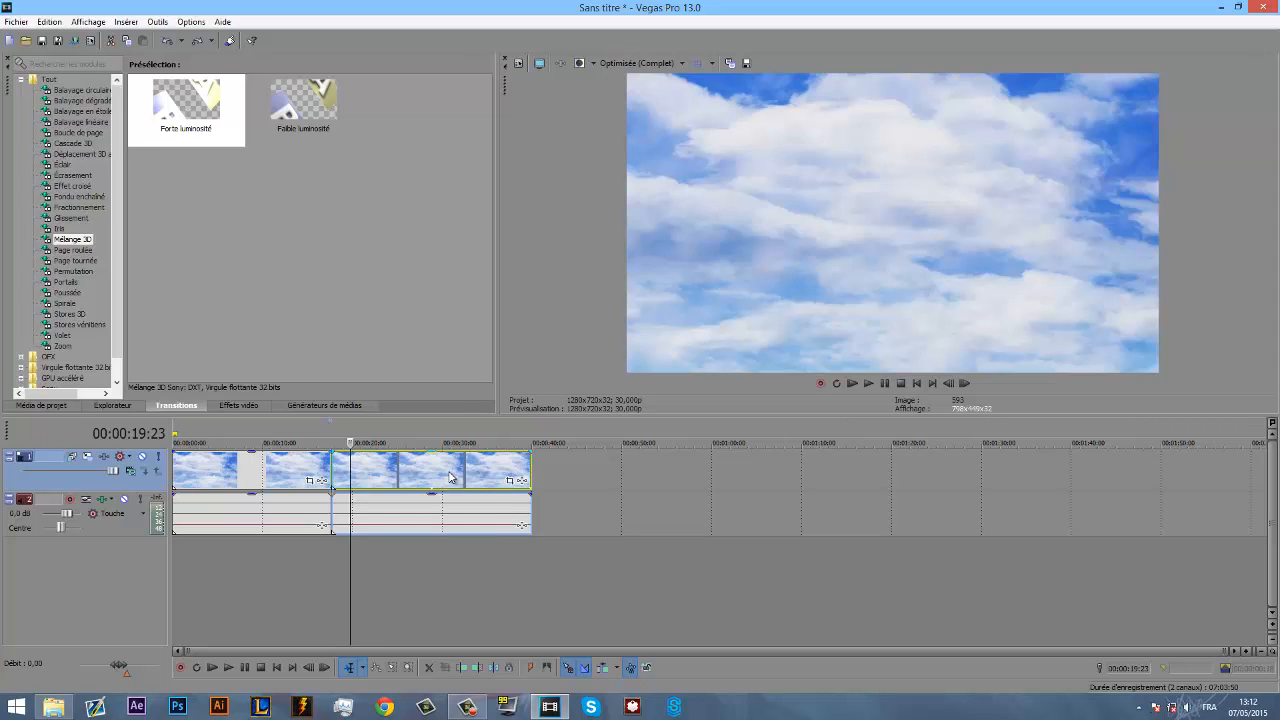
- Move the second sky clip over the end of the first for a 4:00 crossfade, and play it from 00:00:10:05
drag(449, 477, 306, 468)
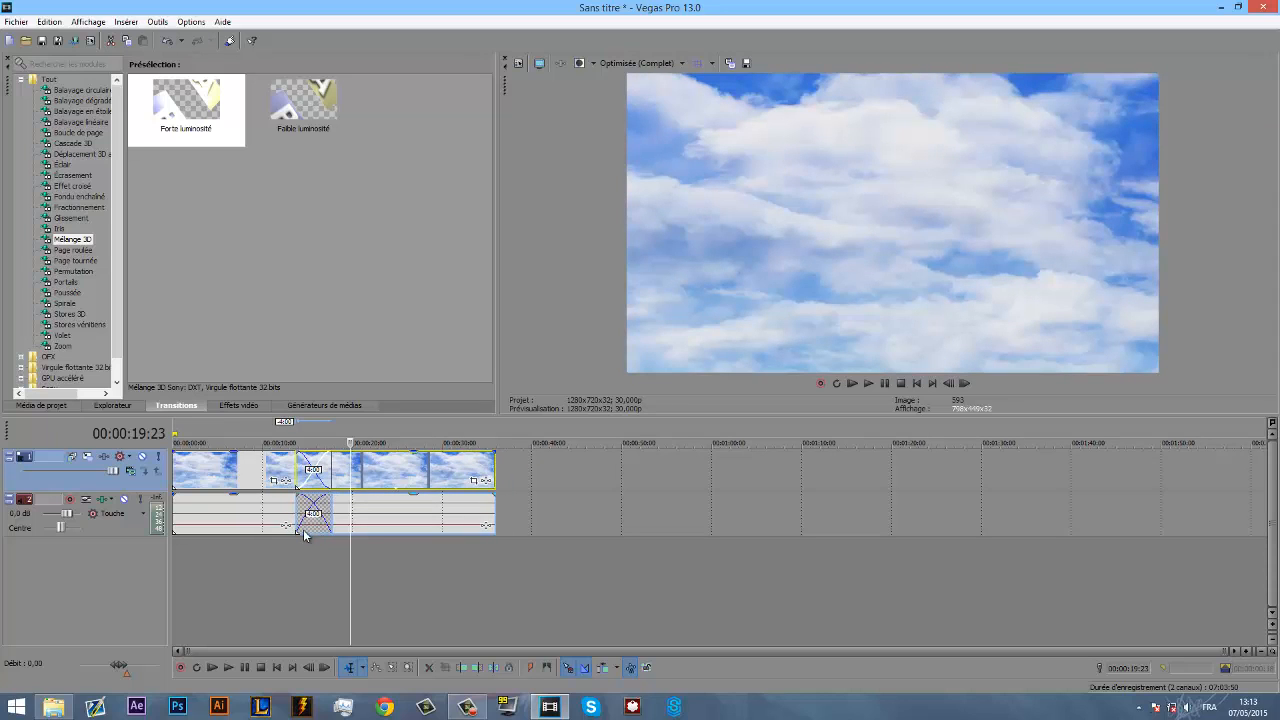
click(265, 470)
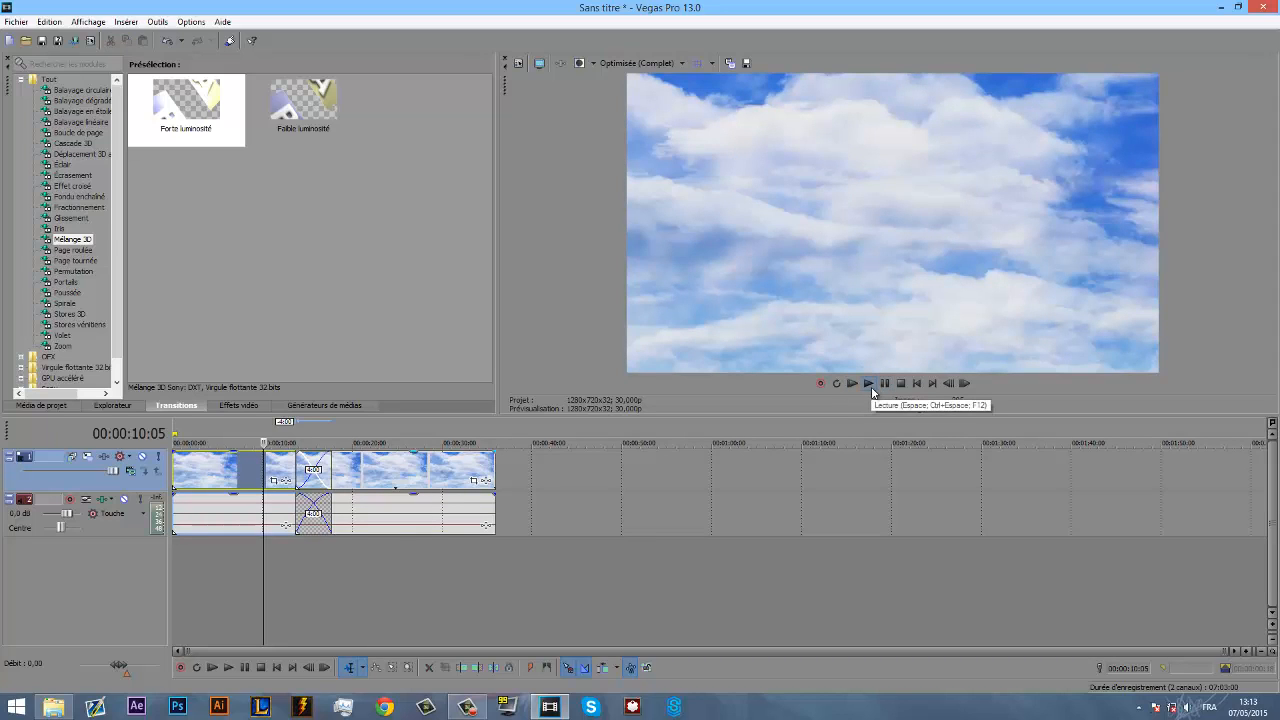
click(869, 385)
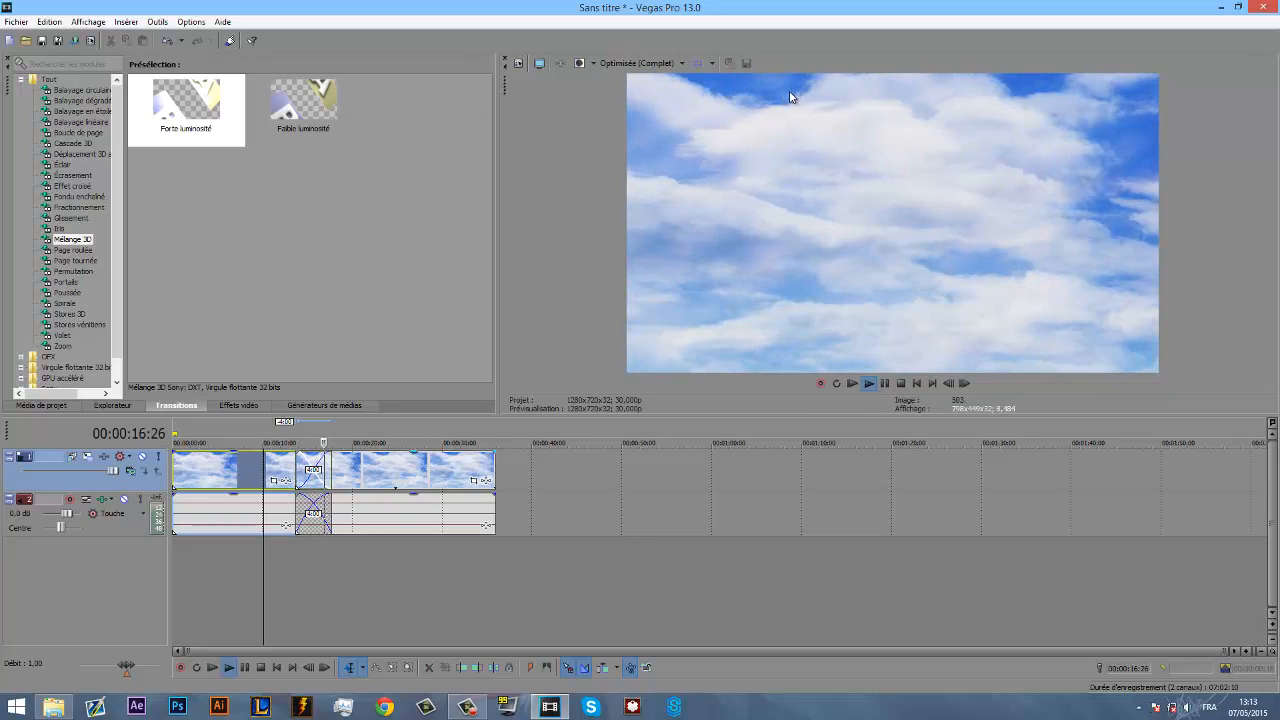
click(886, 384)
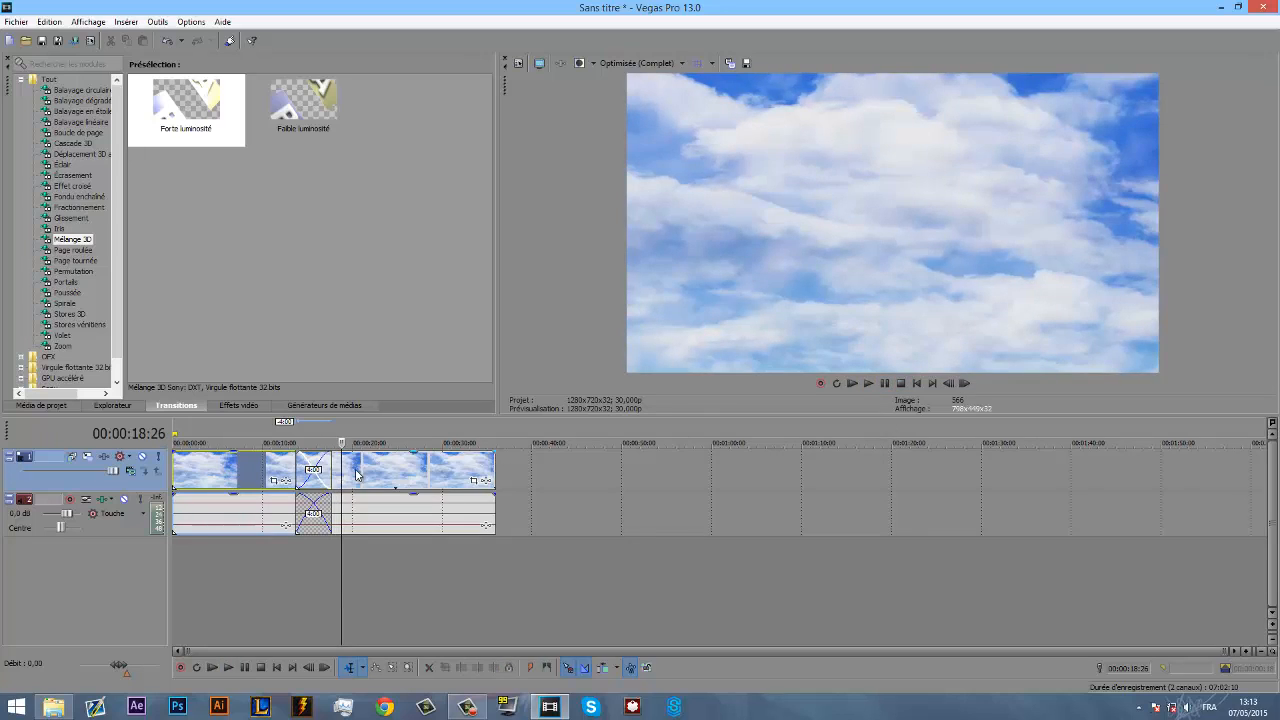
- Move the second sky clip to shorten the crossfade to about 1:21, and place the cursor at 00:00:13:26
drag(400, 474, 420, 474)
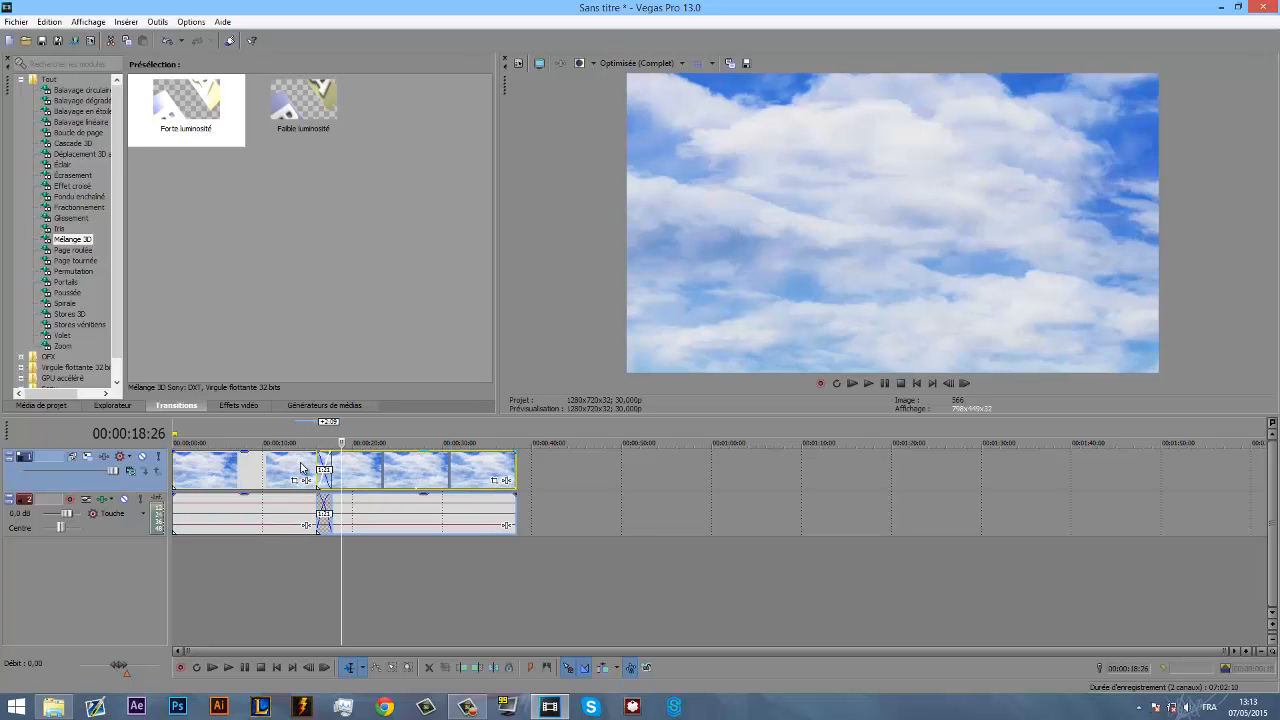
click(297, 461)
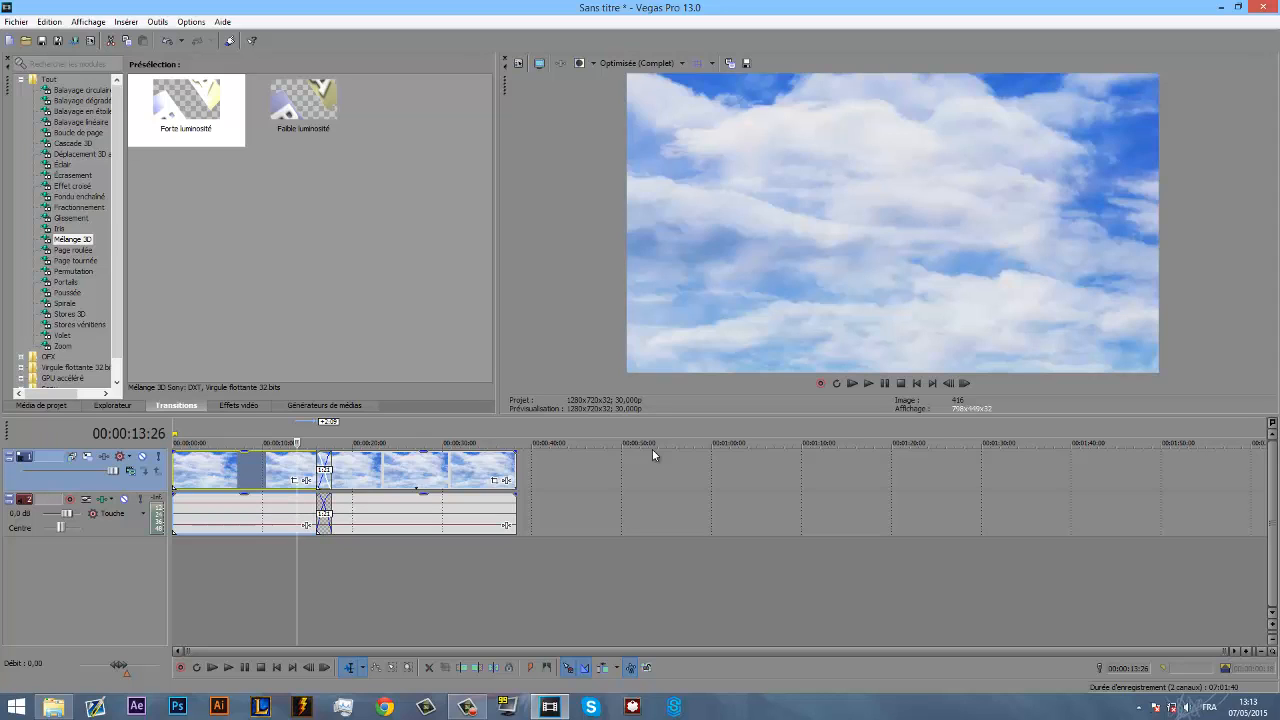
click(467, 707)
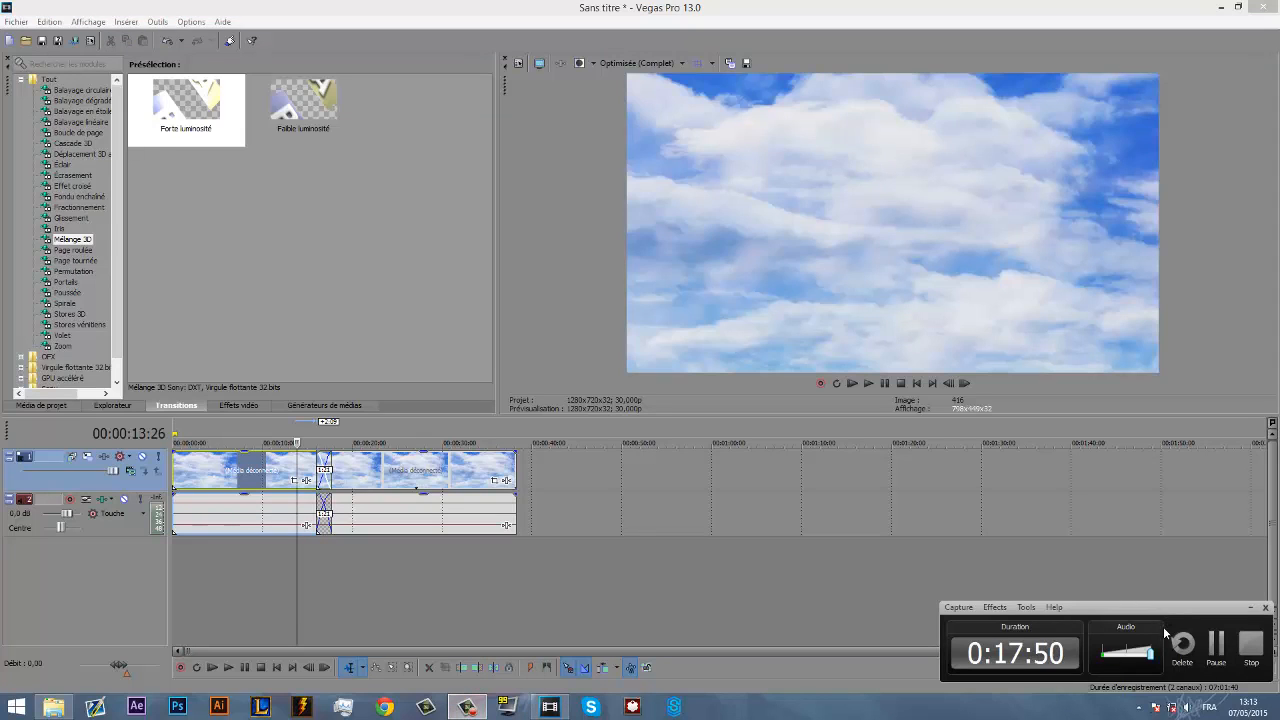